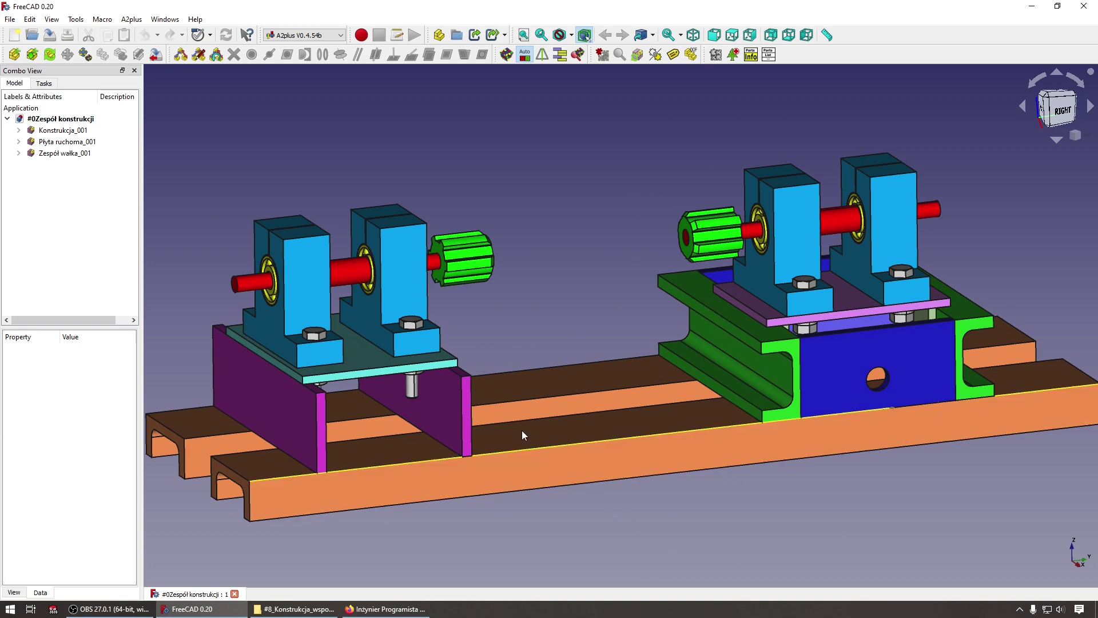
Open the full Sprzęgło membranowe YouTube playlist, then return to the FreeCAD assembly
click(386, 609)
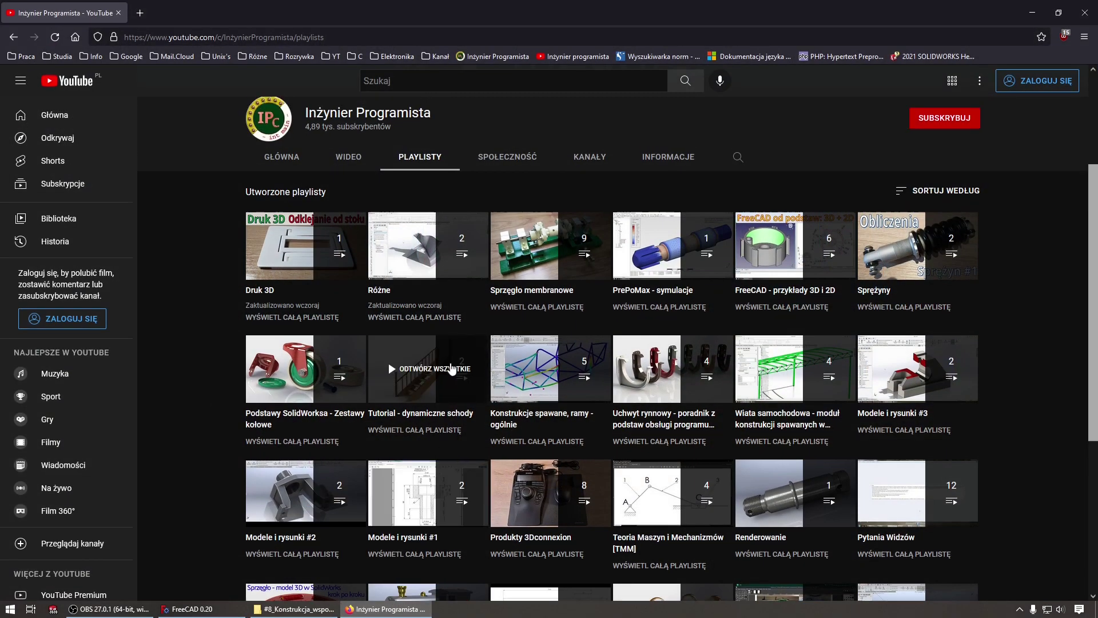
scroll(446, 366, up, 2)
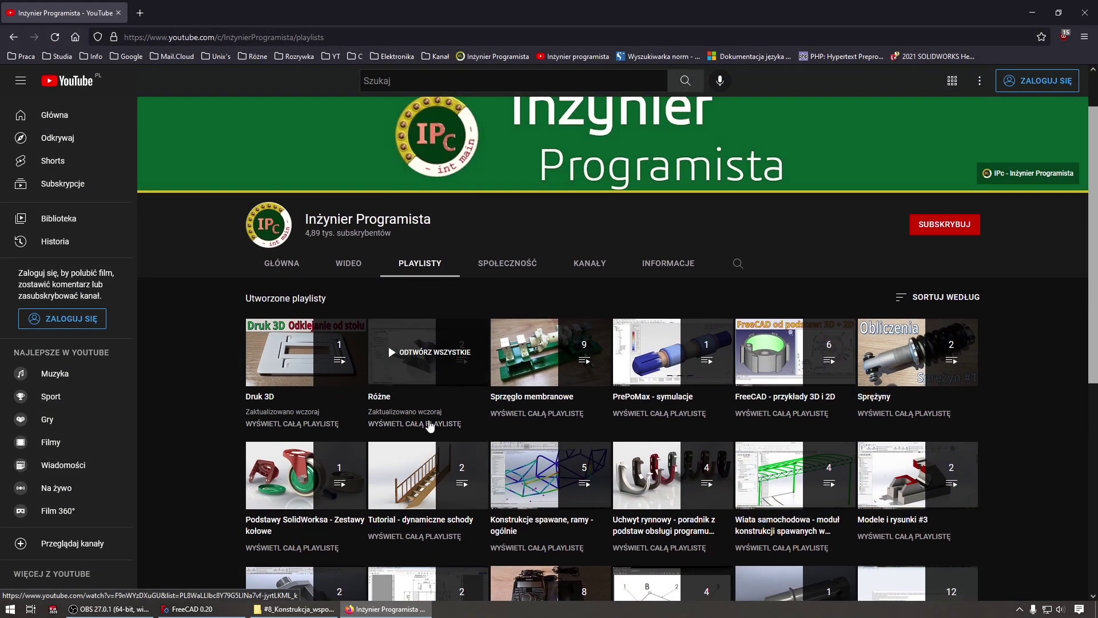
click(518, 421)
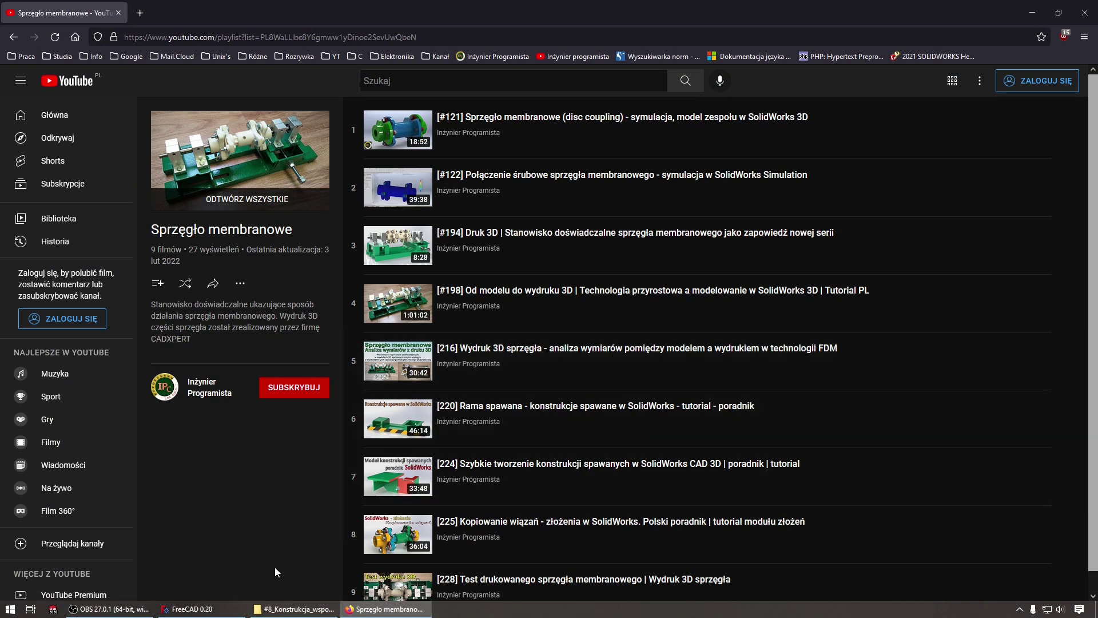
click(229, 607)
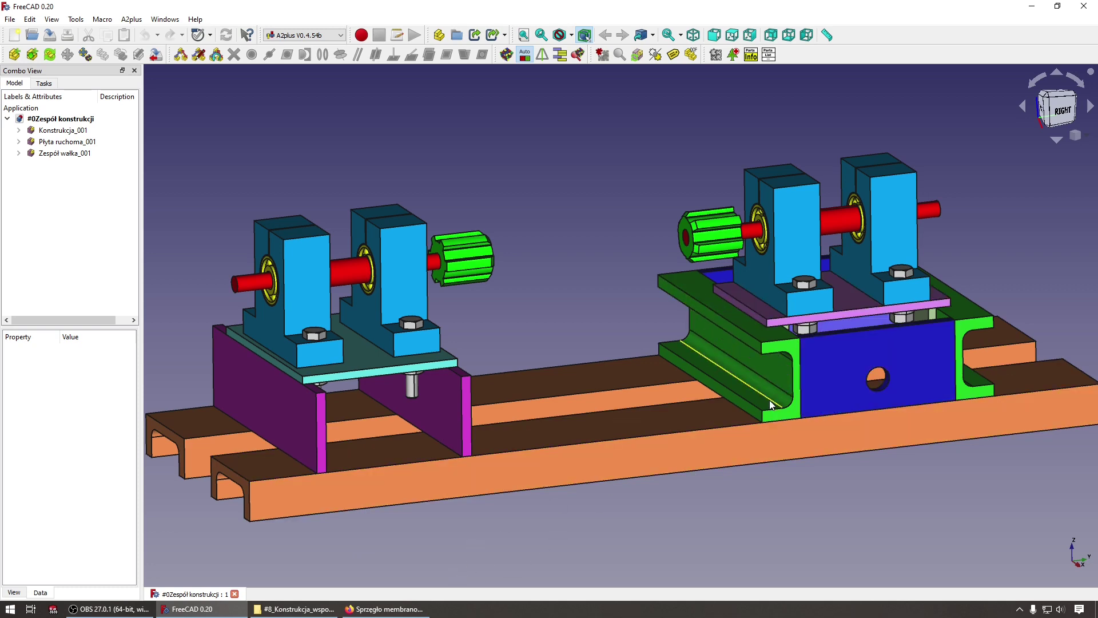
click(428, 608)
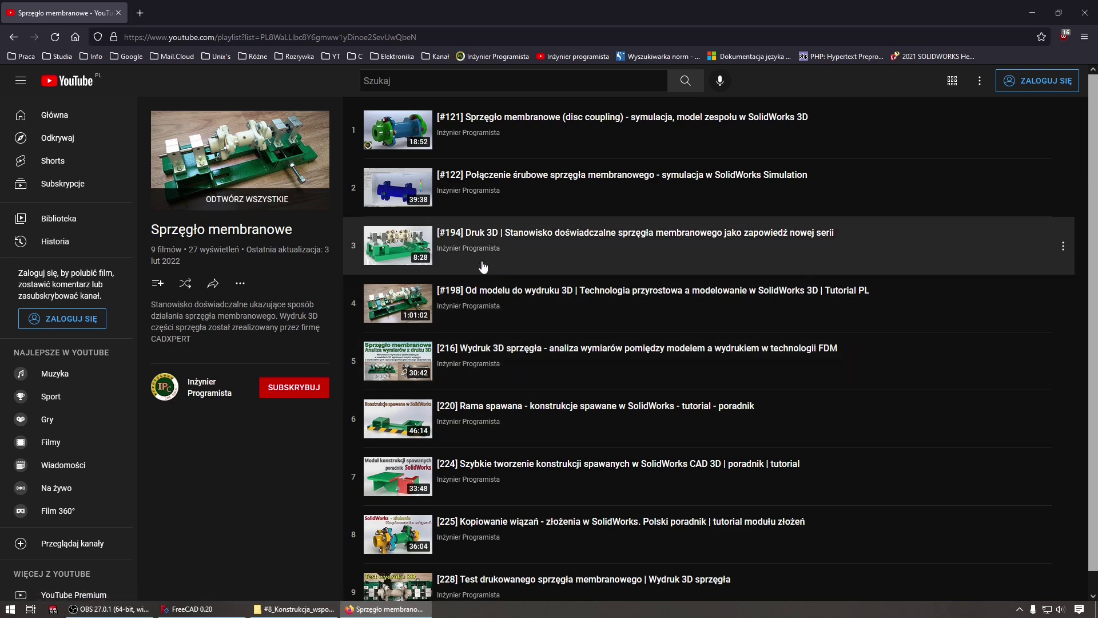
scroll(481, 356, down, 1)
scroll(480, 360, up, 1)
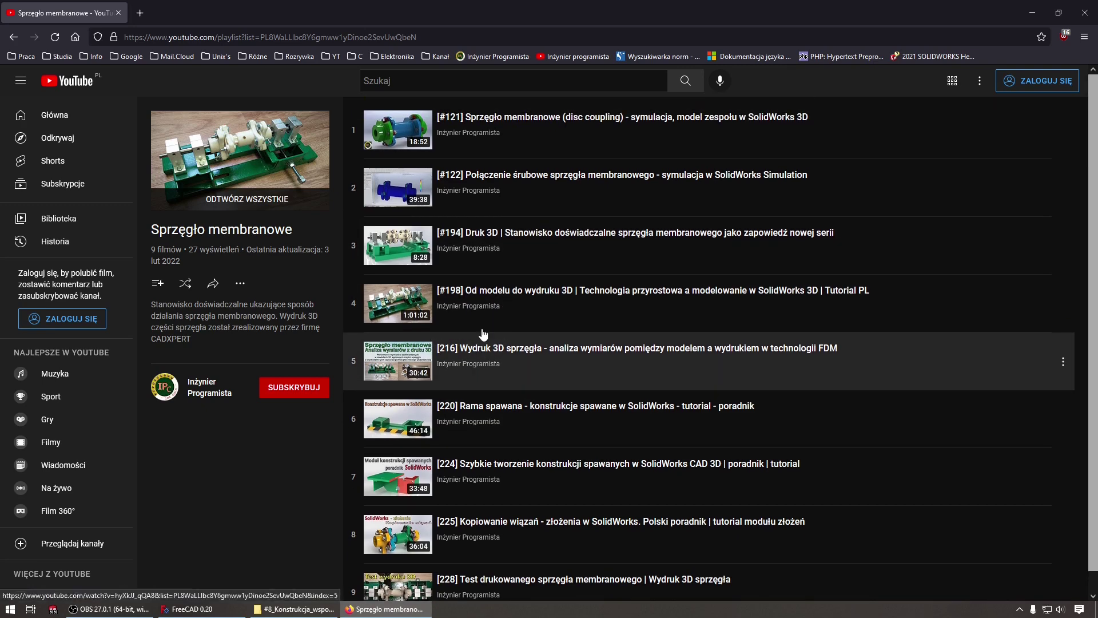
click(1032, 13)
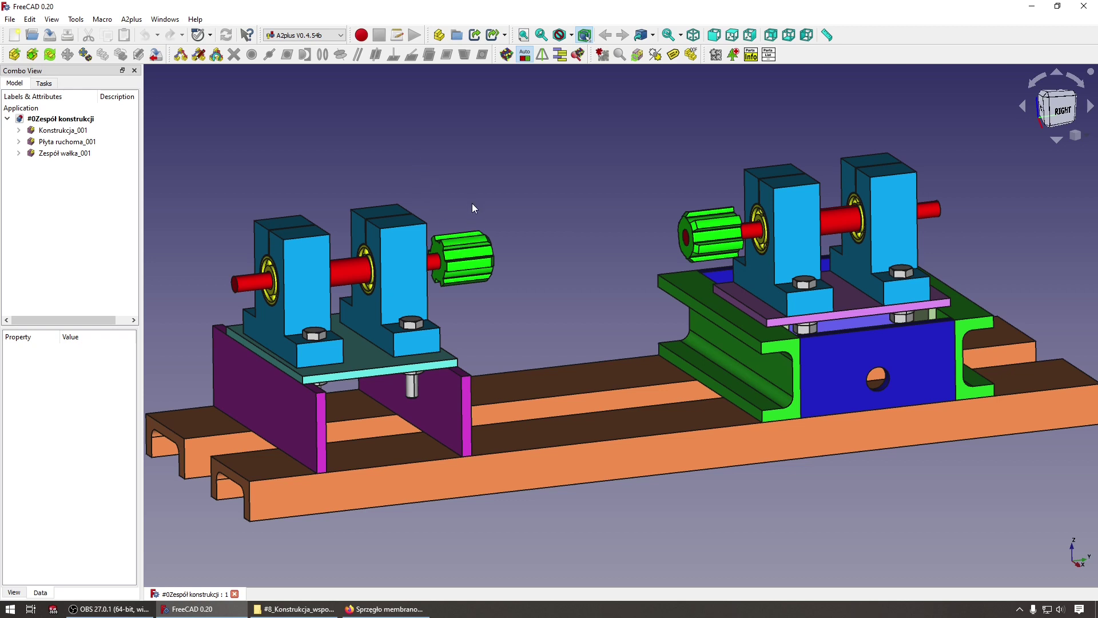
click(383, 607)
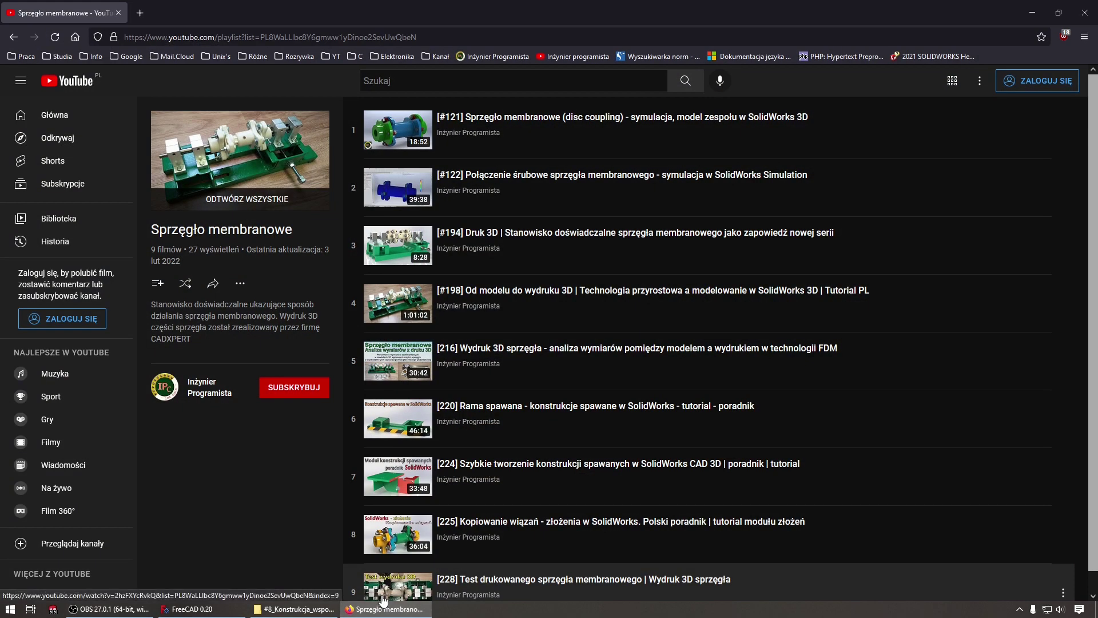
scroll(449, 510, down, 1)
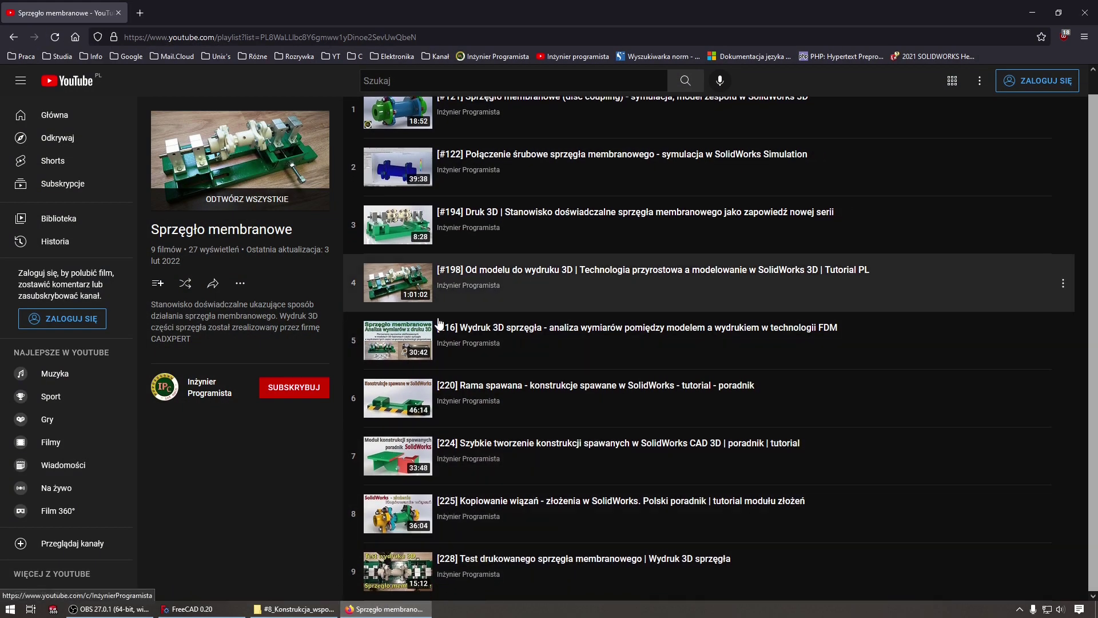
scroll(392, 441, up, 1)
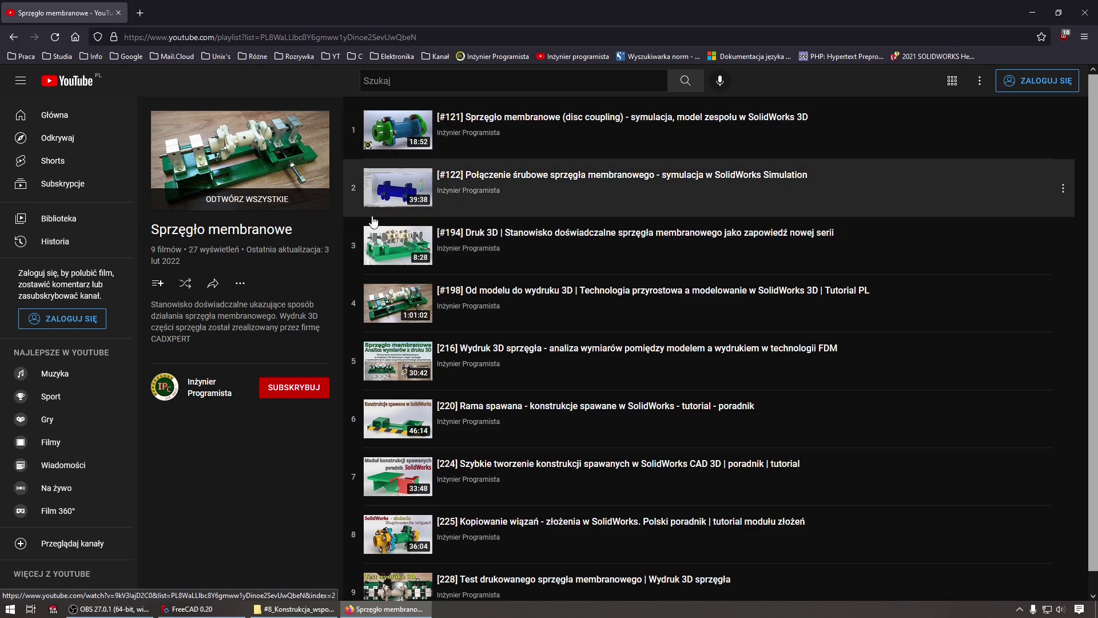
click(1024, 18)
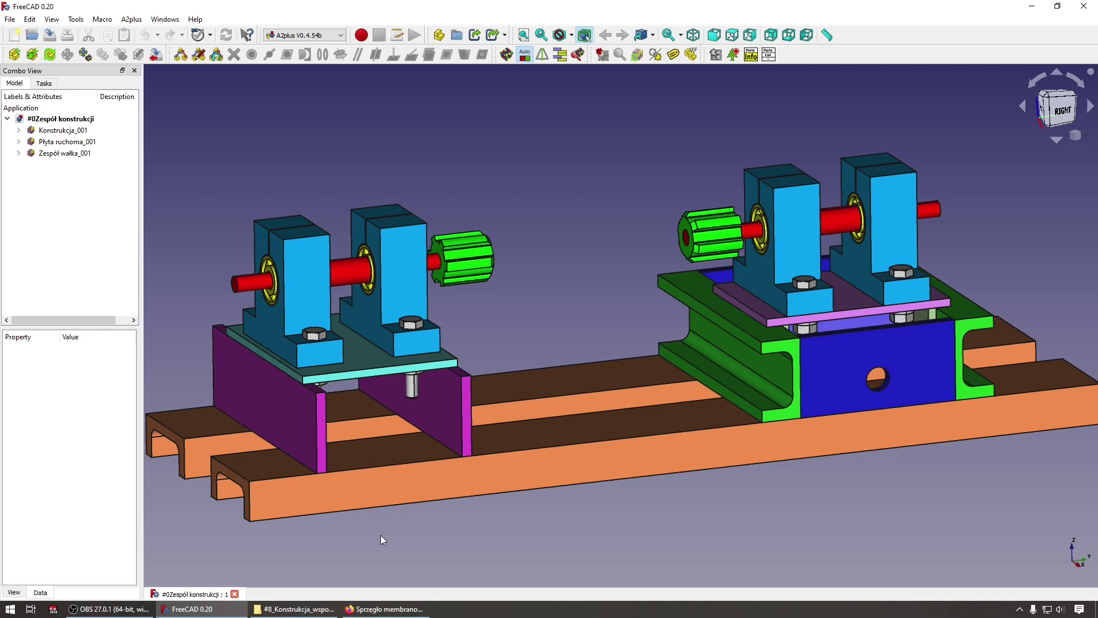
In a new browser tab, search Google for 'freecad' and open the official FreeCAD website
click(384, 608)
click(137, 12)
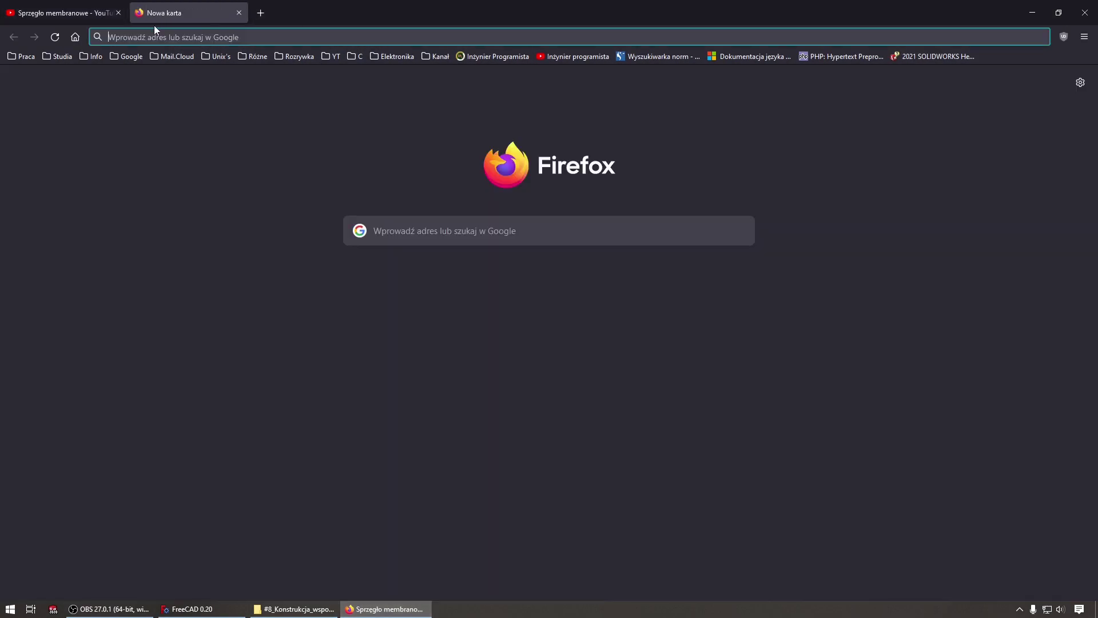
text(freecad)
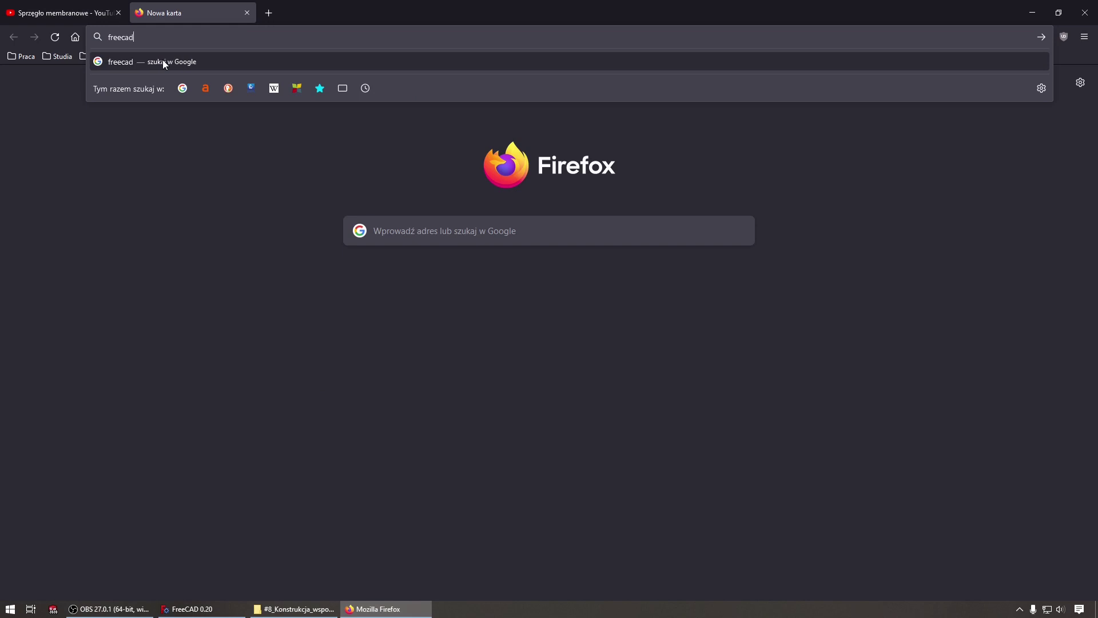
click(163, 60)
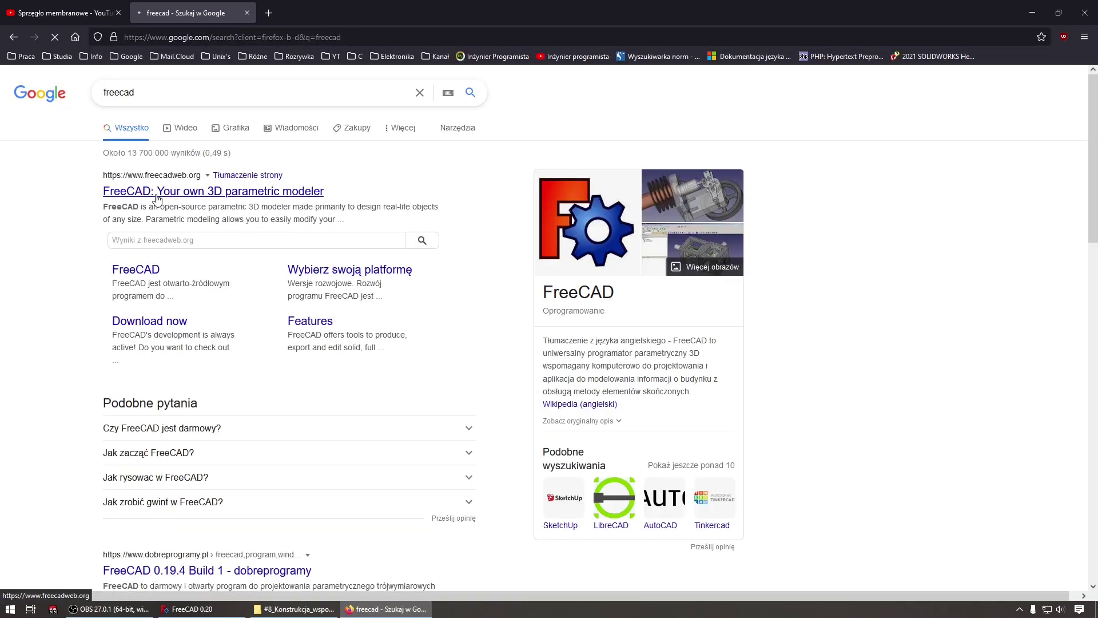
click(169, 192)
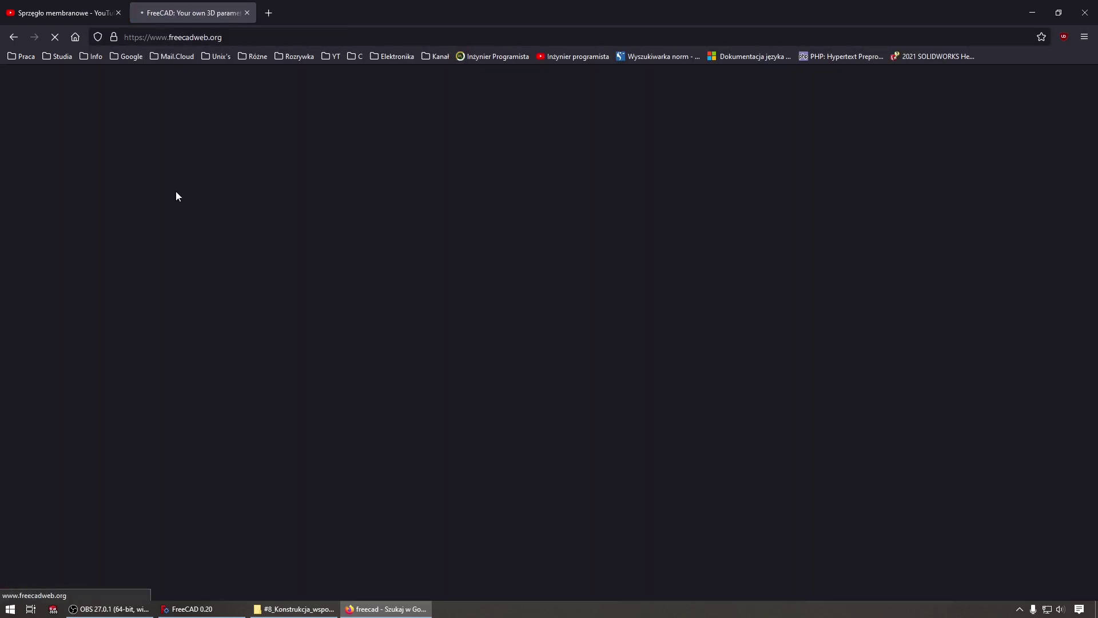
Go to the FreeCAD downloads page, mark stable version 0.19.3, and return to FreeCAD
scroll(419, 237, down, 4)
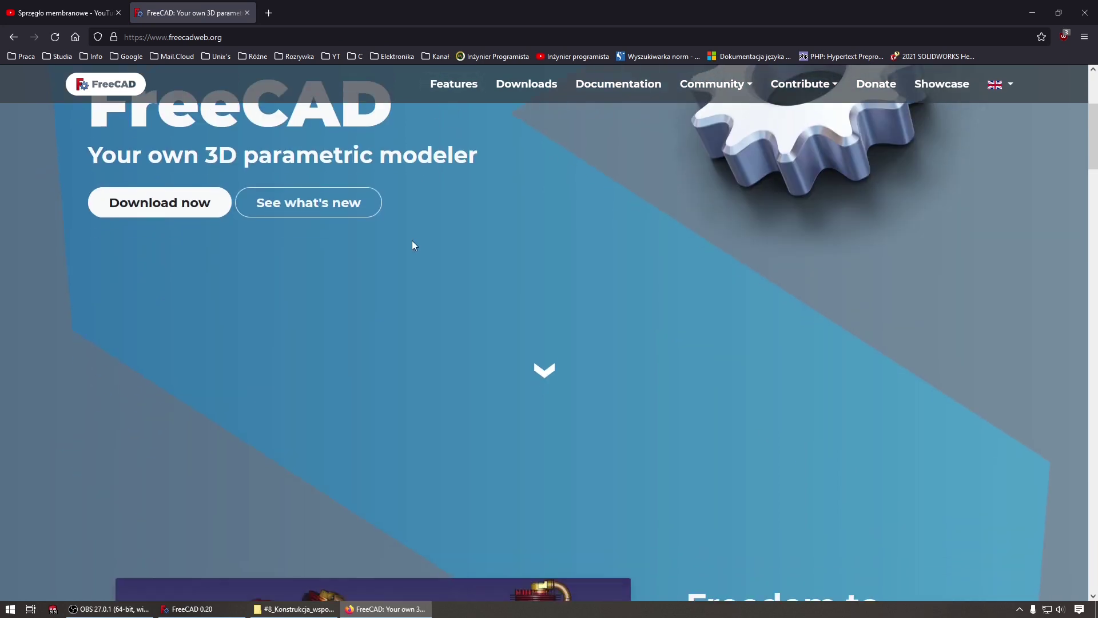
scroll(412, 246, up, 3)
click(147, 370)
scroll(337, 352, down, 3)
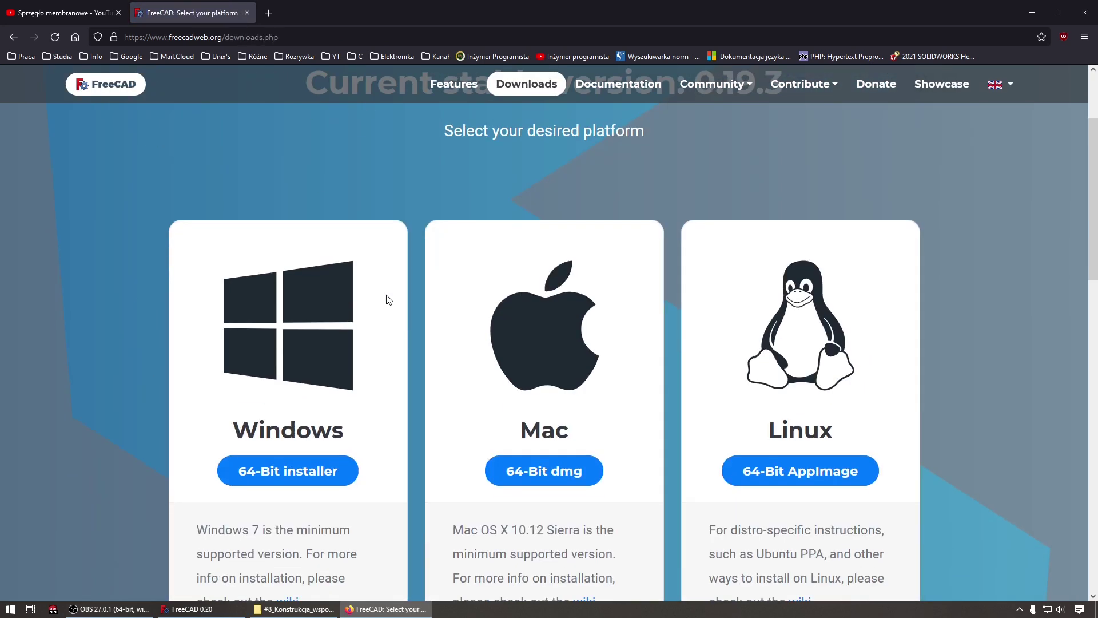
scroll(334, 389, up, 1)
scroll(334, 387, up, 1)
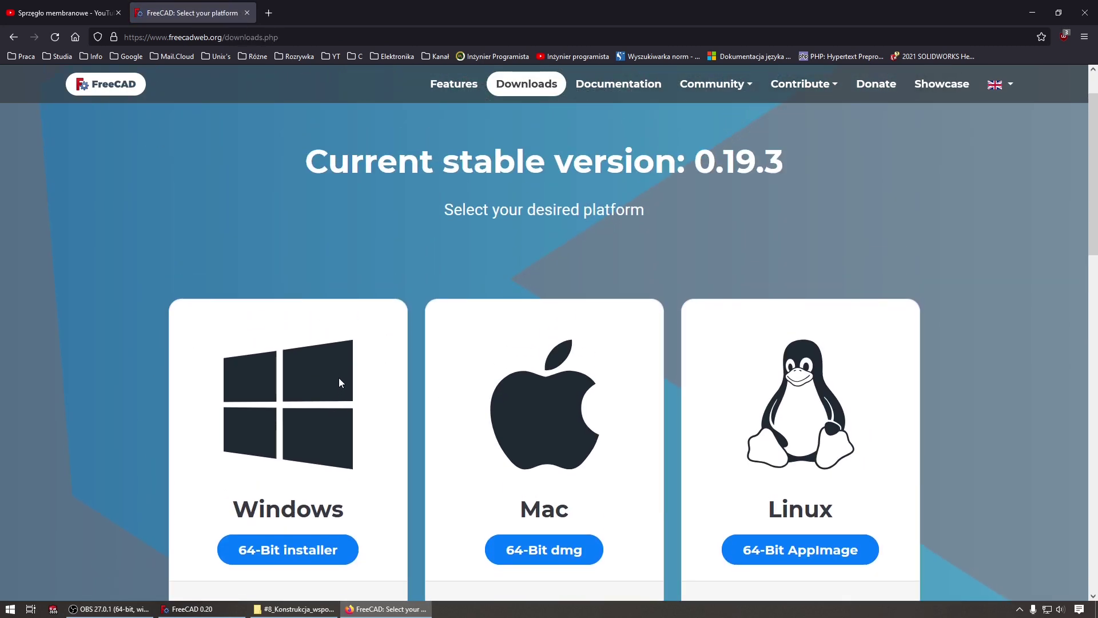
double_click(720, 159)
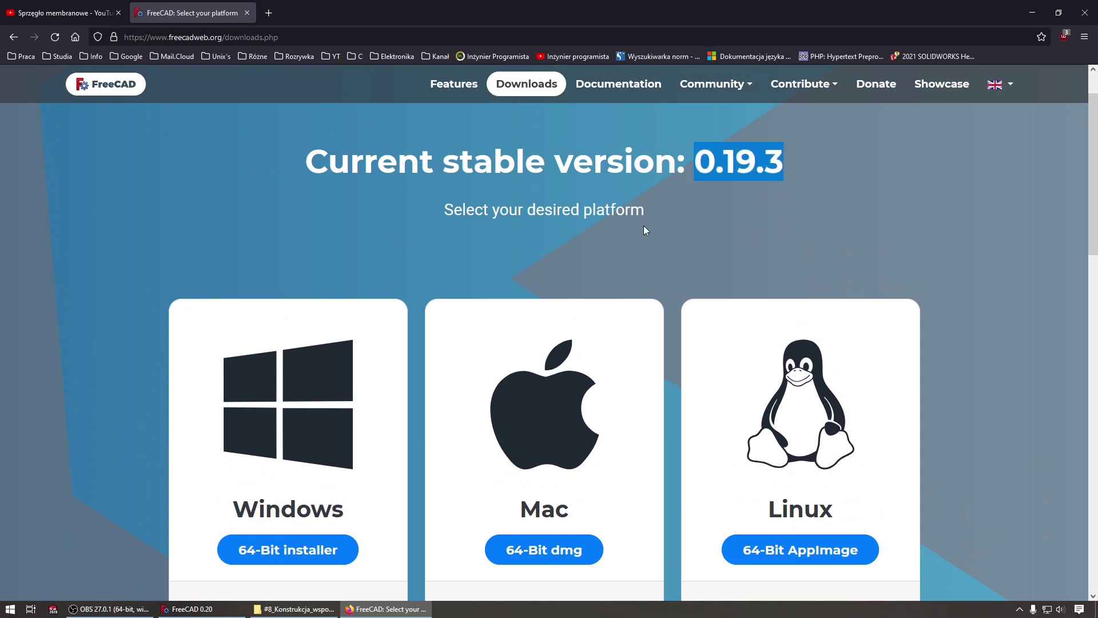
scroll(636, 222, down, 8)
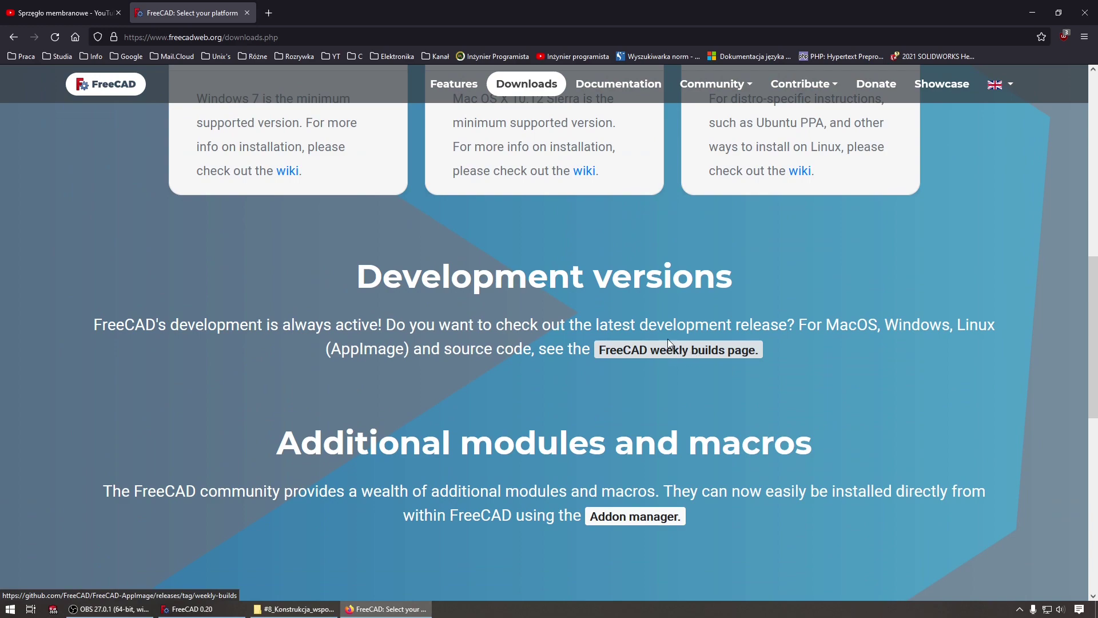
click(1032, 12)
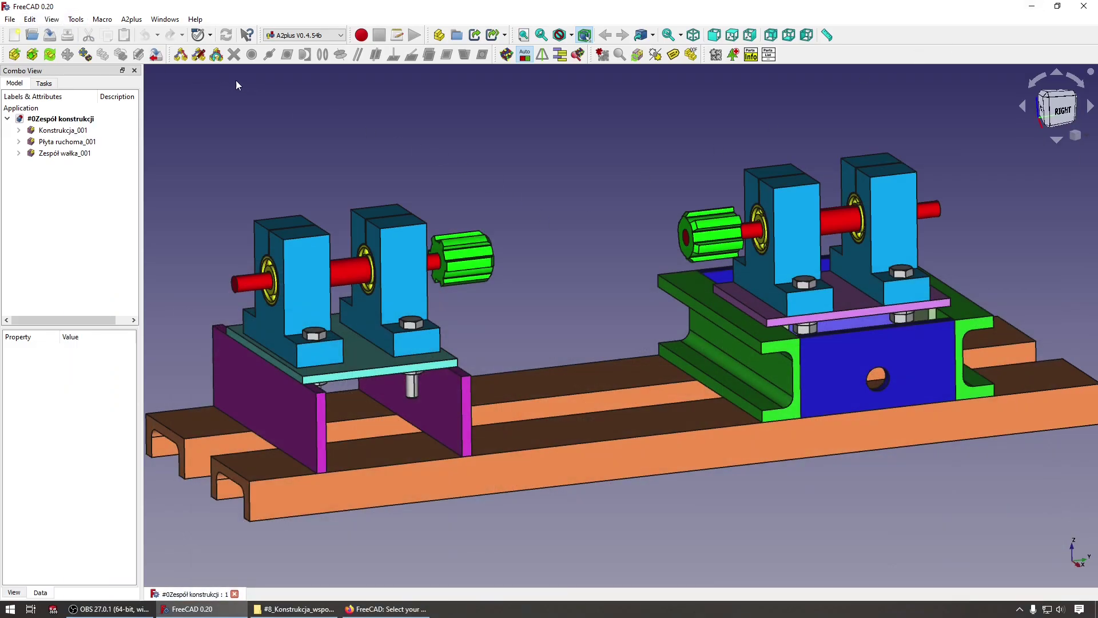
Keep A2plus as the active workbench in the workbench list, then open the Tools menu
click(298, 36)
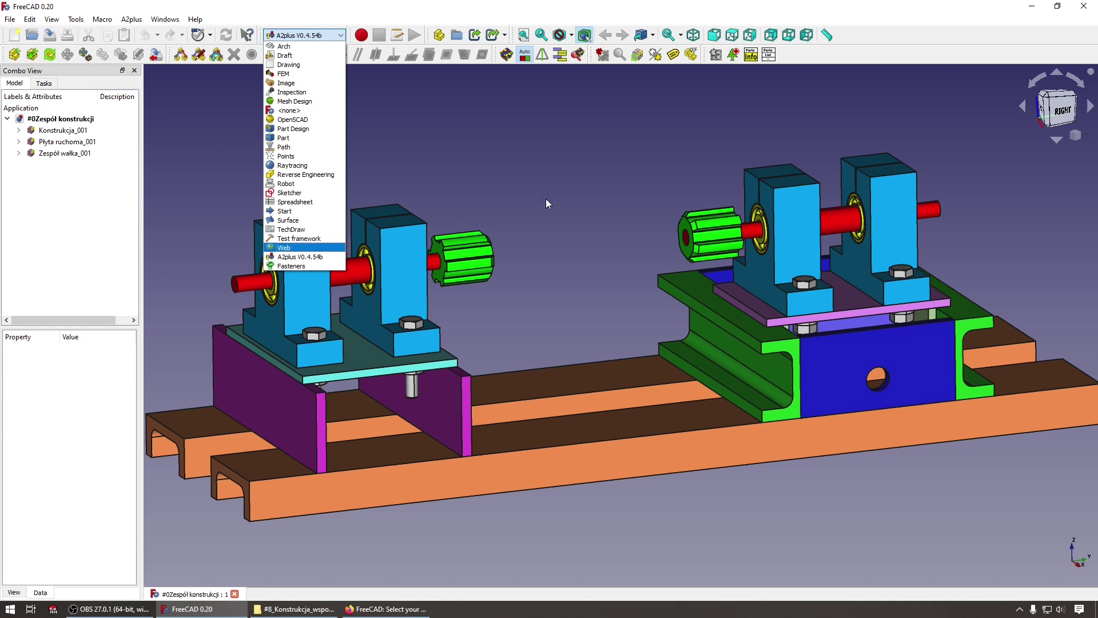
click(562, 199)
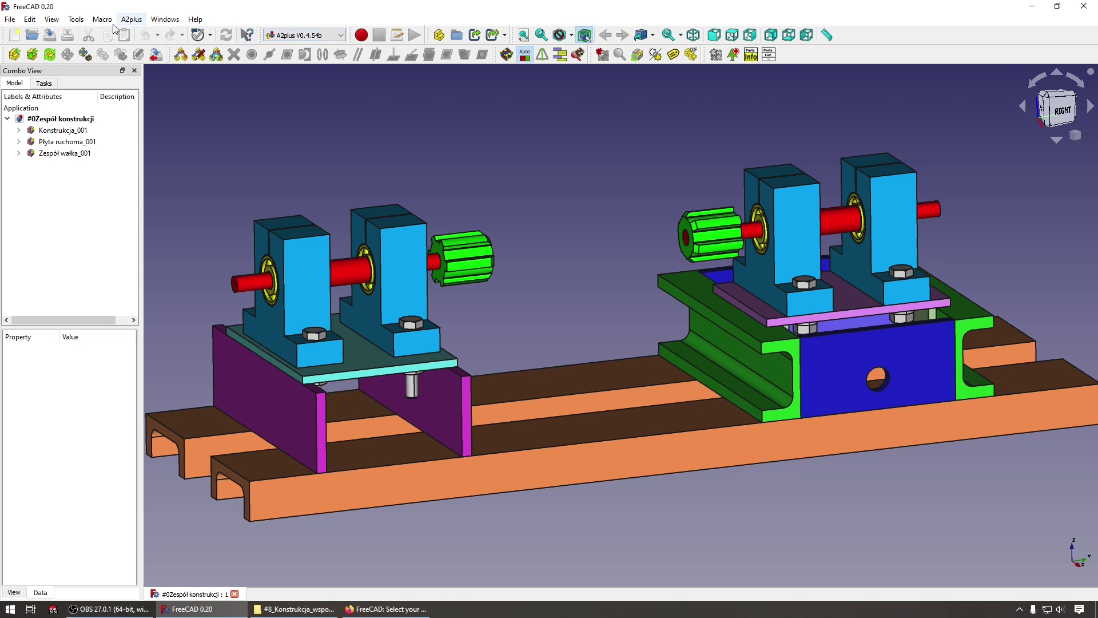
click(74, 24)
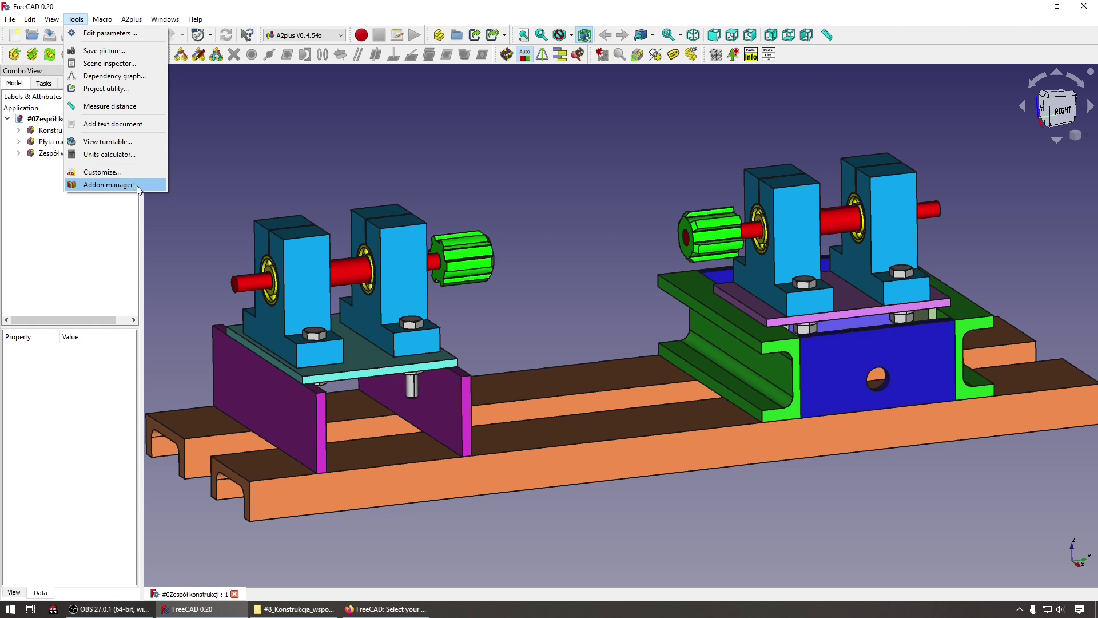
Open the Addon Manager and browse its list of available workbenches
click(140, 187)
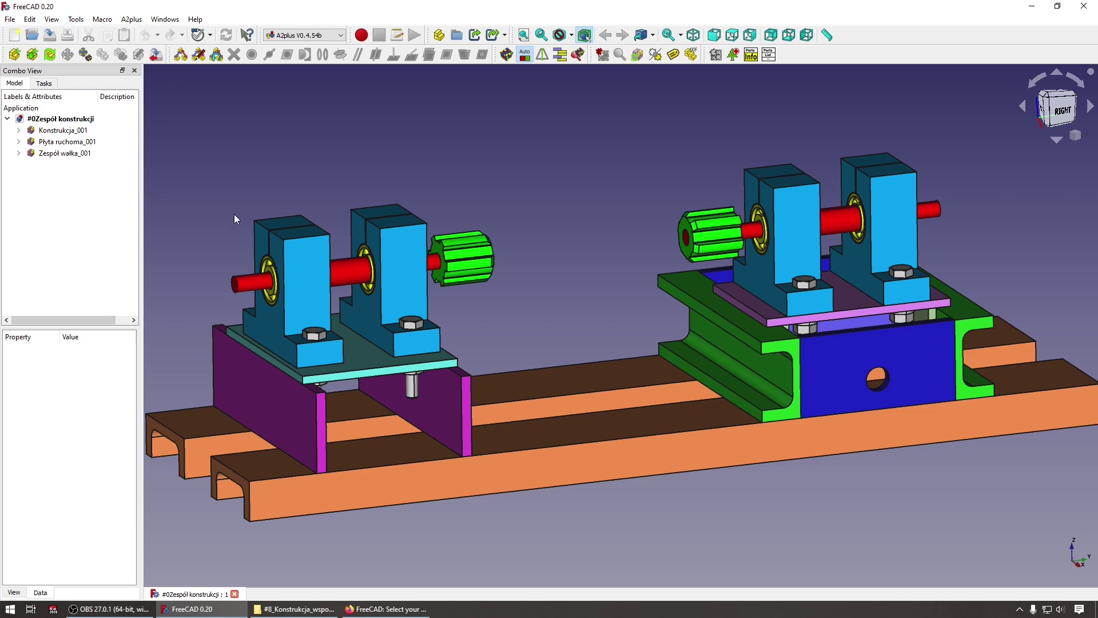
scroll(375, 249, down, 1)
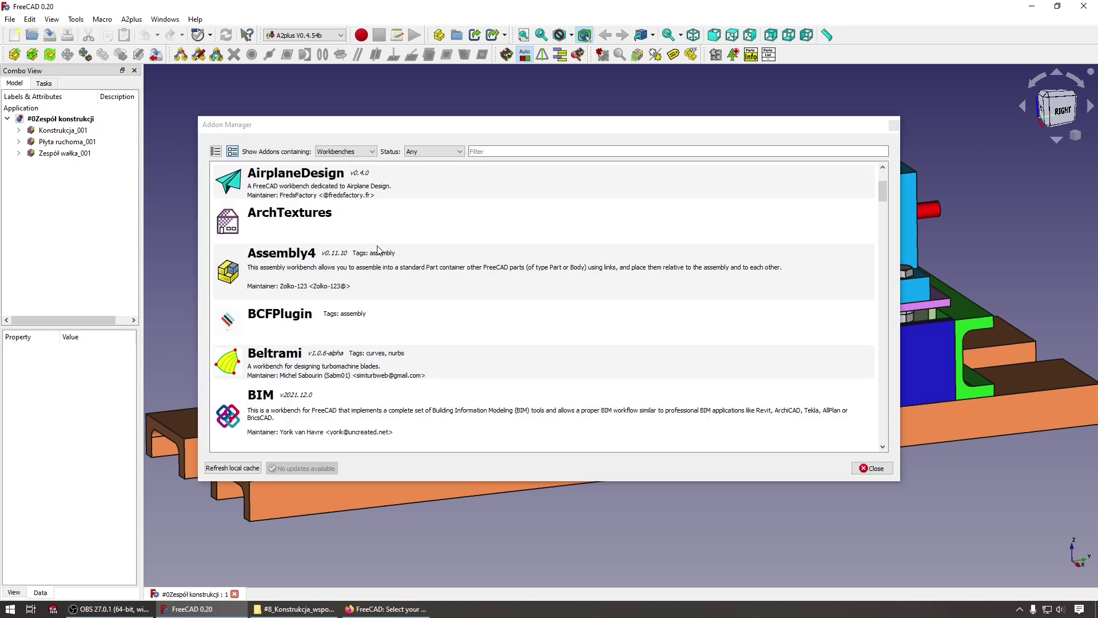
scroll(374, 249, down, 3)
scroll(375, 249, down, 3)
scroll(378, 250, down, 3)
scroll(377, 249, down, 3)
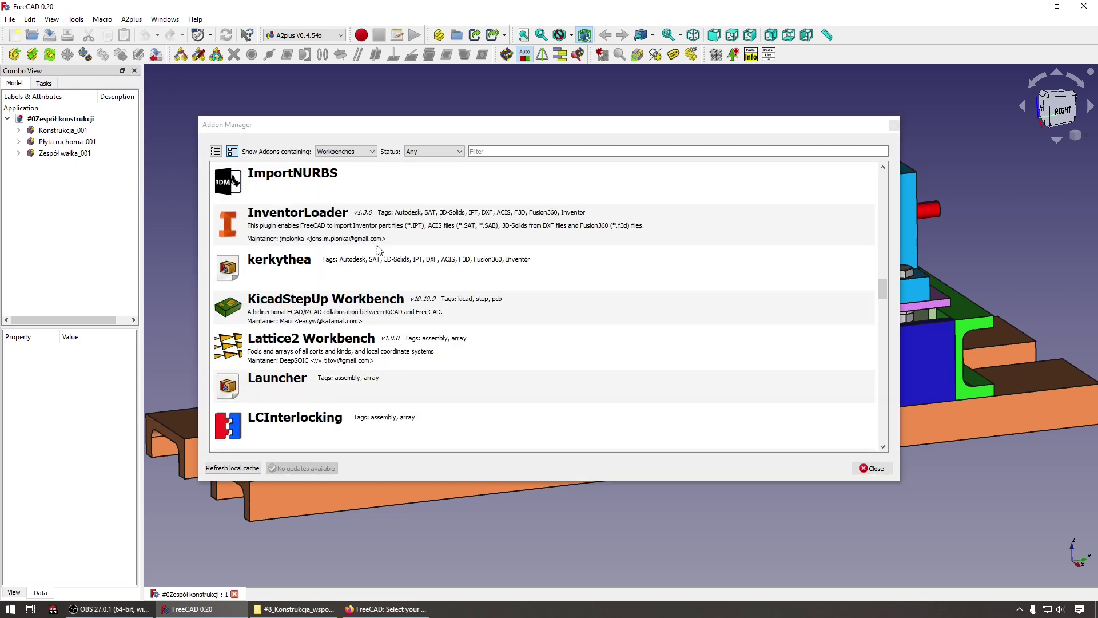
scroll(378, 250, down, 3)
scroll(378, 250, down, 3)
scroll(377, 249, down, 3)
scroll(389, 229, up, 4)
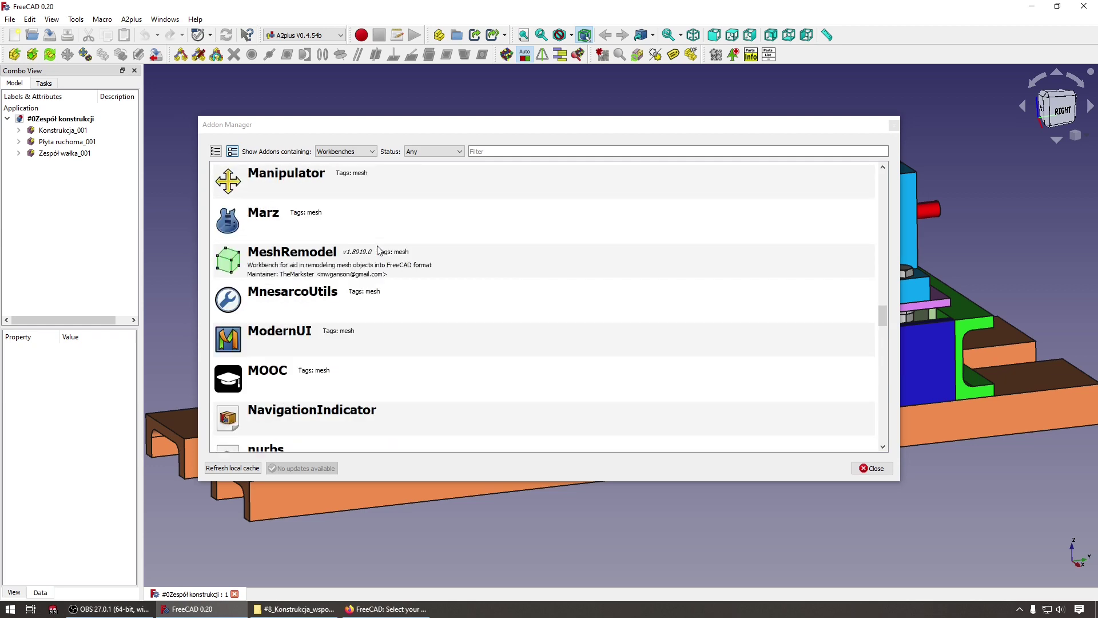
scroll(412, 195, up, 5)
scroll(428, 171, up, 5)
Filter to installed addons, showing A2plus 0.4.54b and Fasteners 0.3.38, and centre the dialog
click(438, 152)
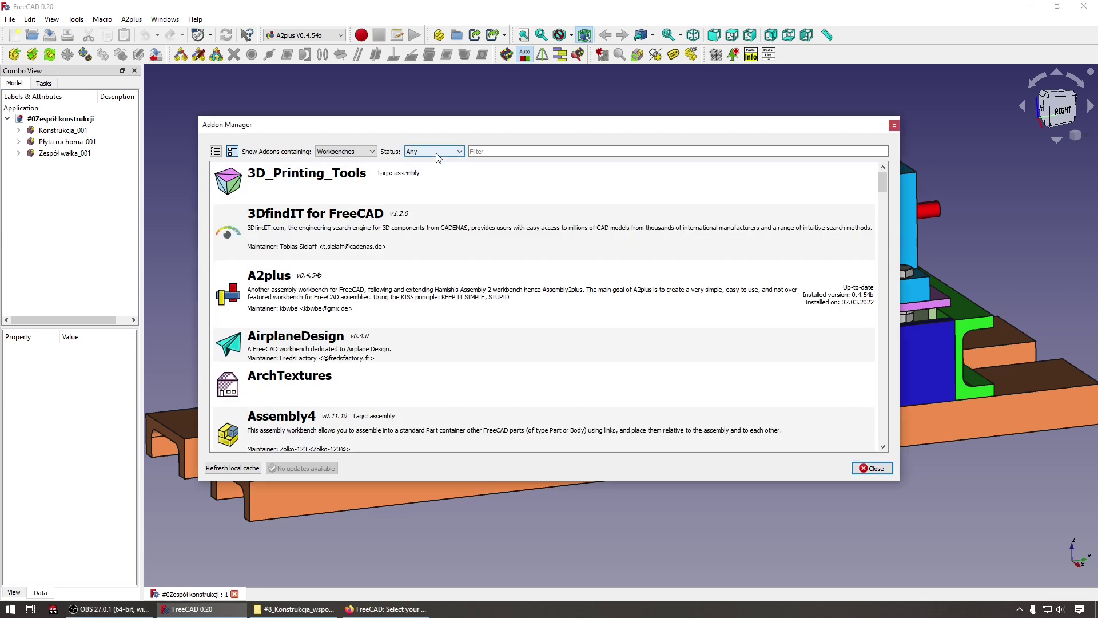
click(438, 170)
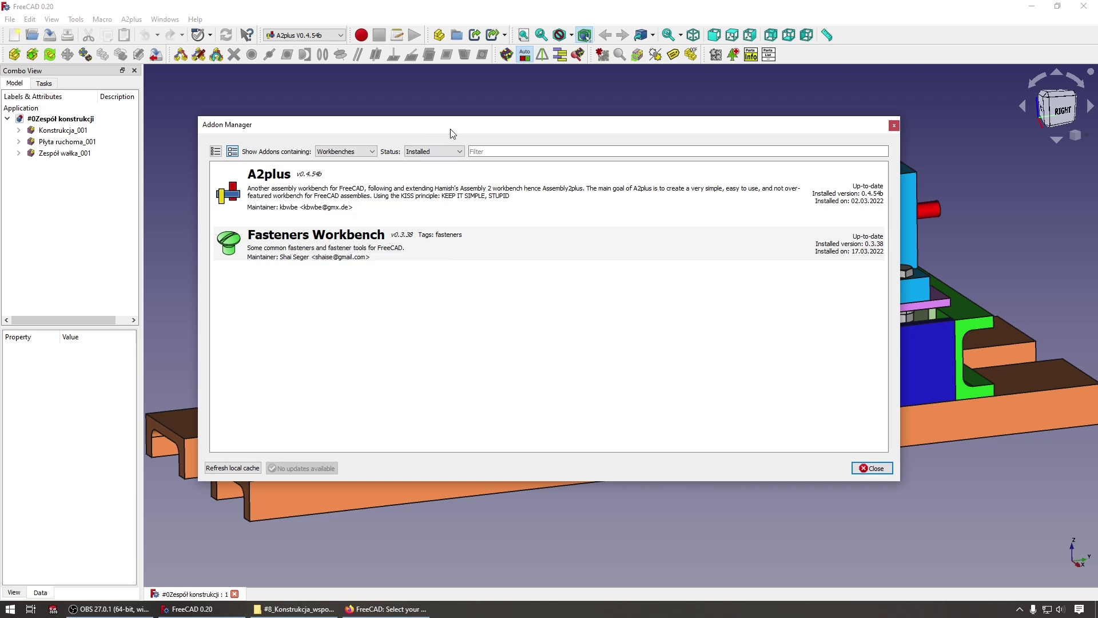
mouse_move(462, 134)
mouse_down()
mouse_move(482, 135)
mouse_move(543, 408)
mouse_up()
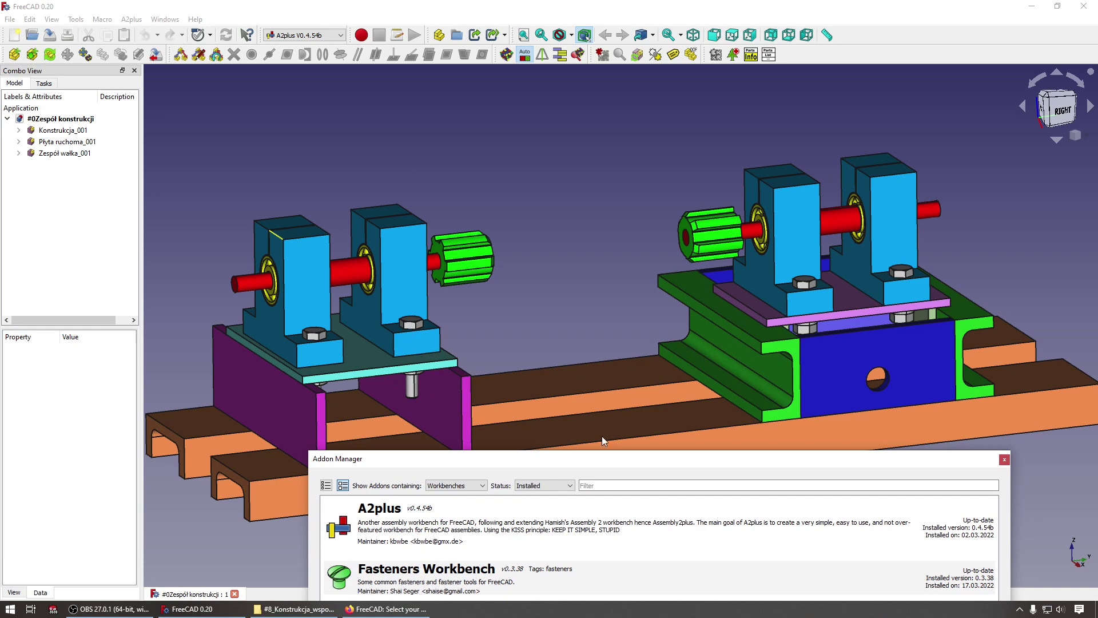
drag(587, 459, 565, 194)
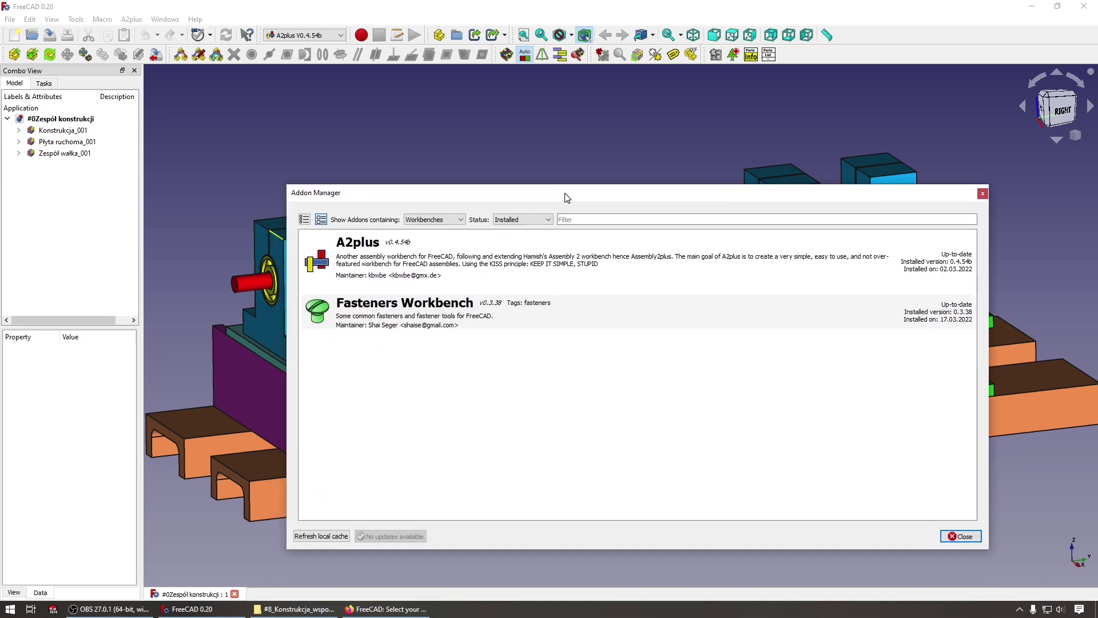
Open the A2plus entry and read down through its README
click(441, 255)
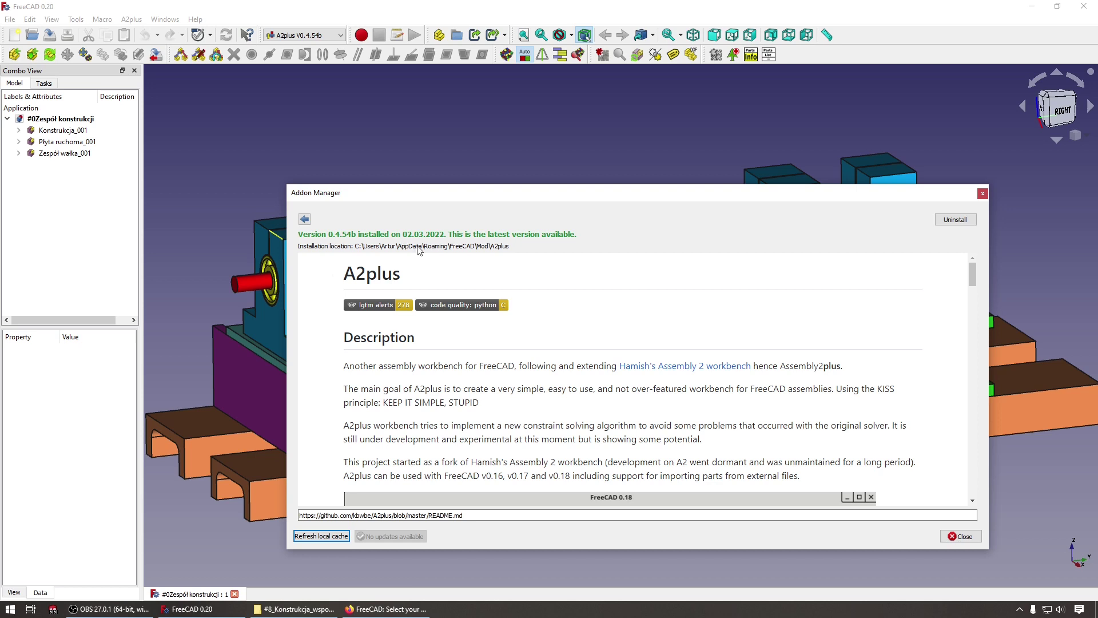
scroll(569, 336, down, 1)
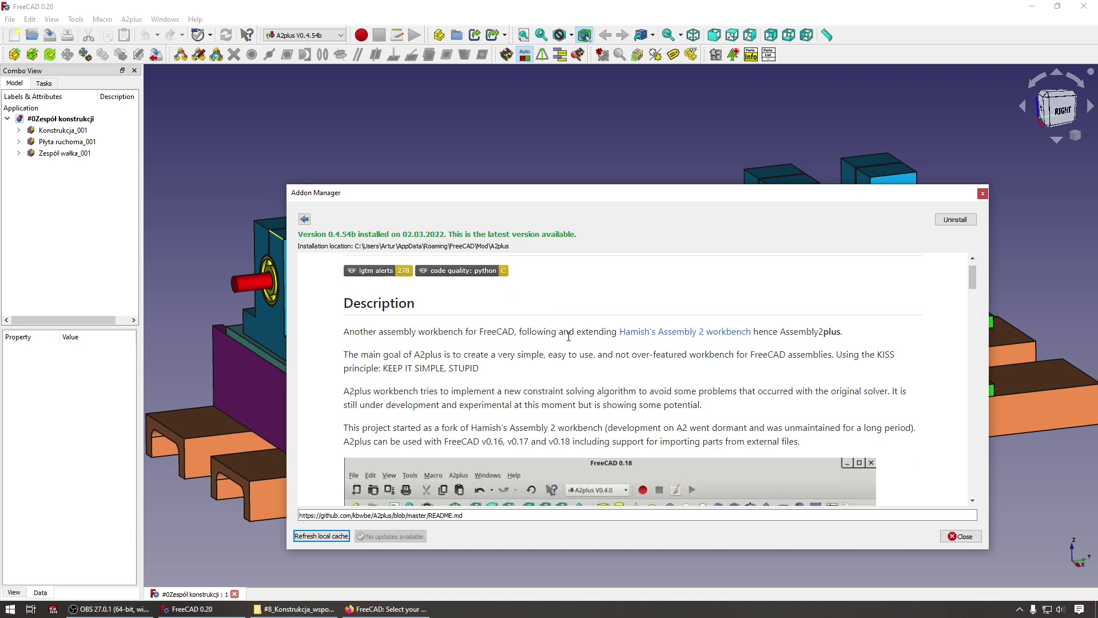
scroll(566, 337, down, 1)
scroll(561, 337, down, 2)
scroll(556, 339, down, 2)
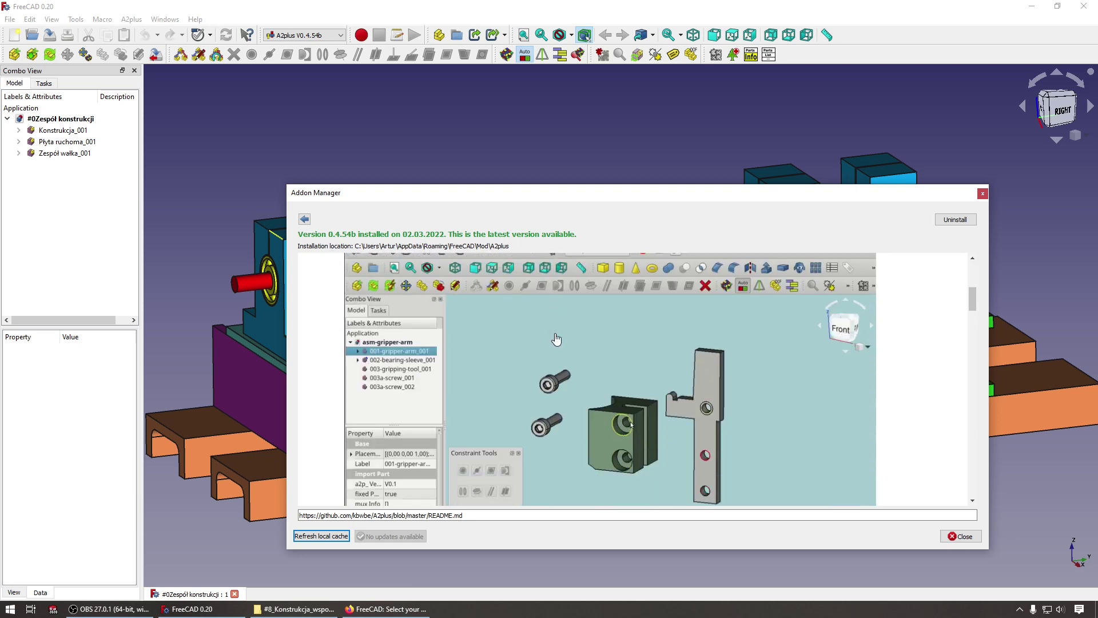
scroll(556, 340, down, 1)
scroll(556, 339, down, 2)
scroll(555, 339, down, 2)
scroll(556, 339, down, 2)
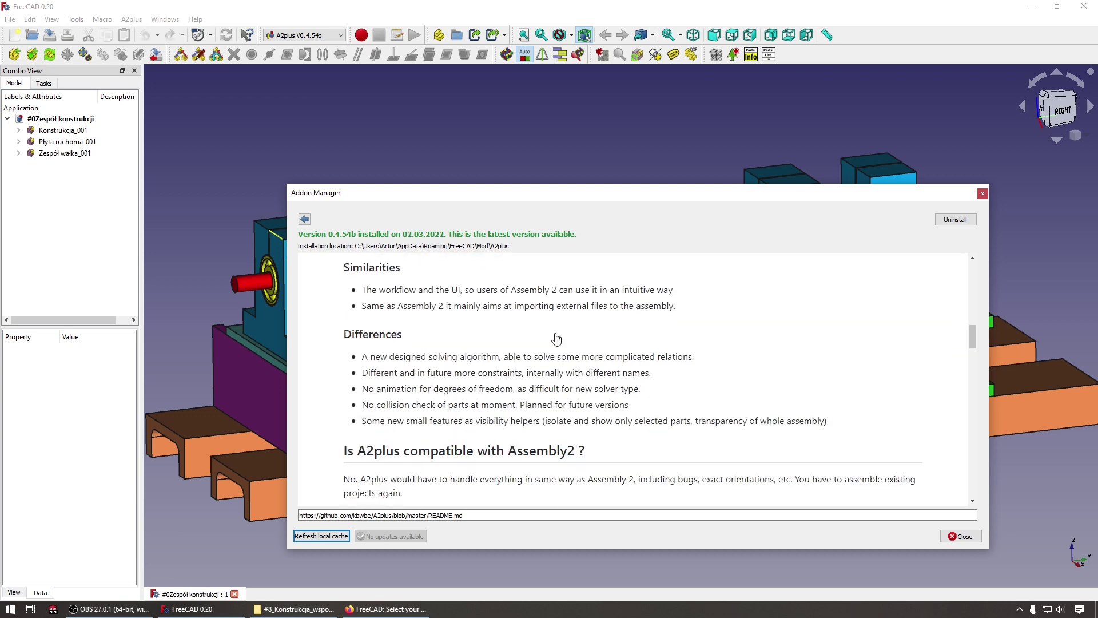
scroll(556, 339, down, 2)
scroll(556, 339, down, 2)
scroll(555, 339, down, 2)
scroll(532, 346, down, 1)
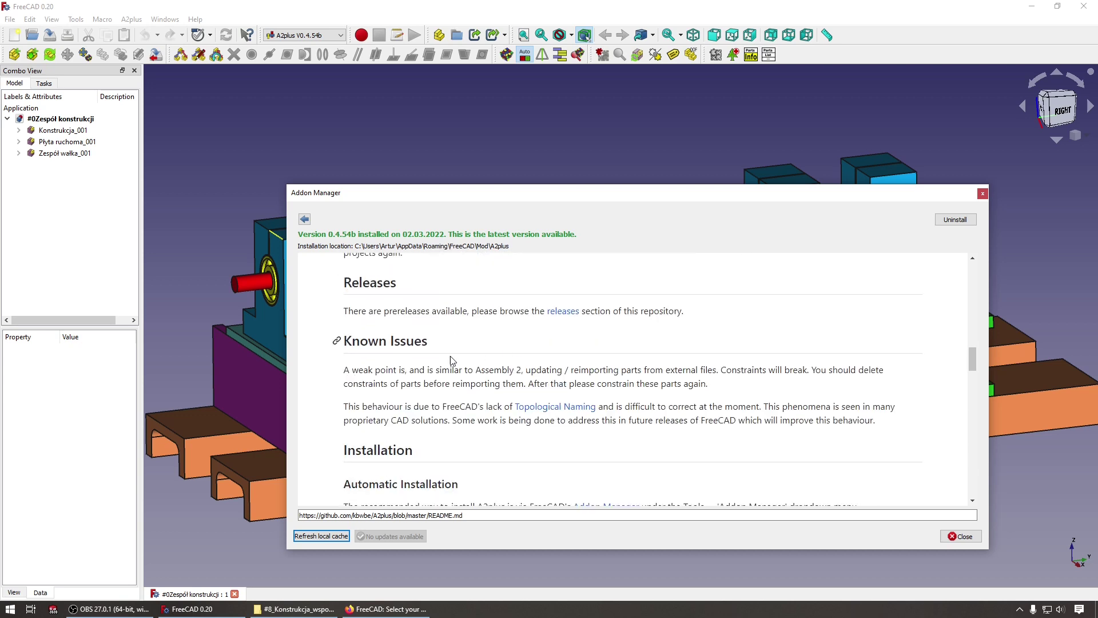
Highlight the Known Issues note on reimporting parts, finish the README, and close the Addon Manager
drag(344, 370, 736, 391)
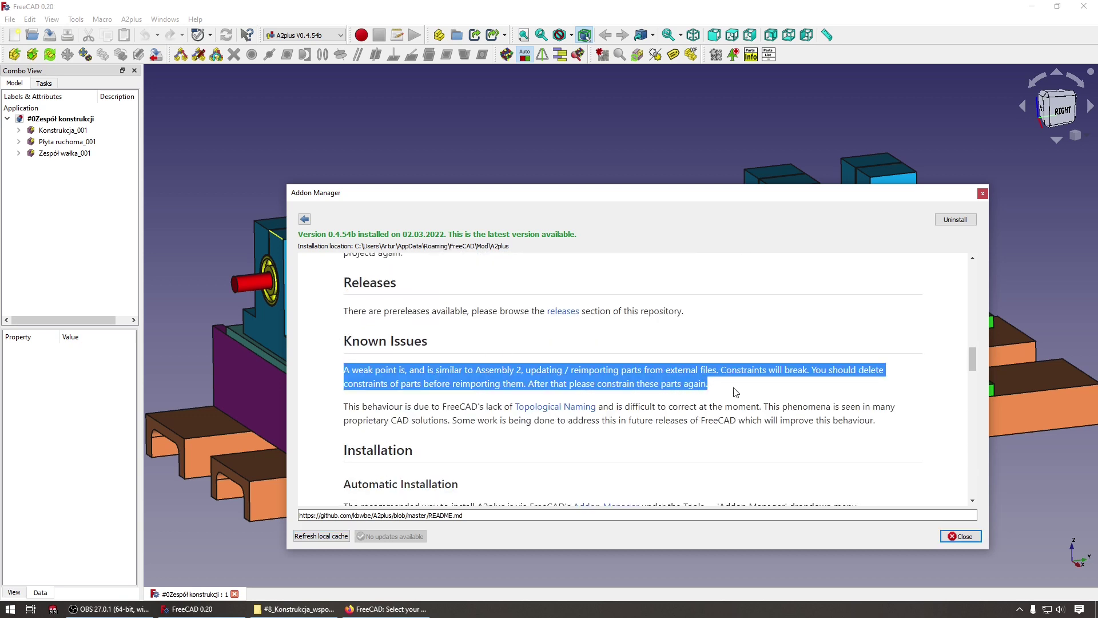
click(715, 390)
scroll(633, 351, down, 1)
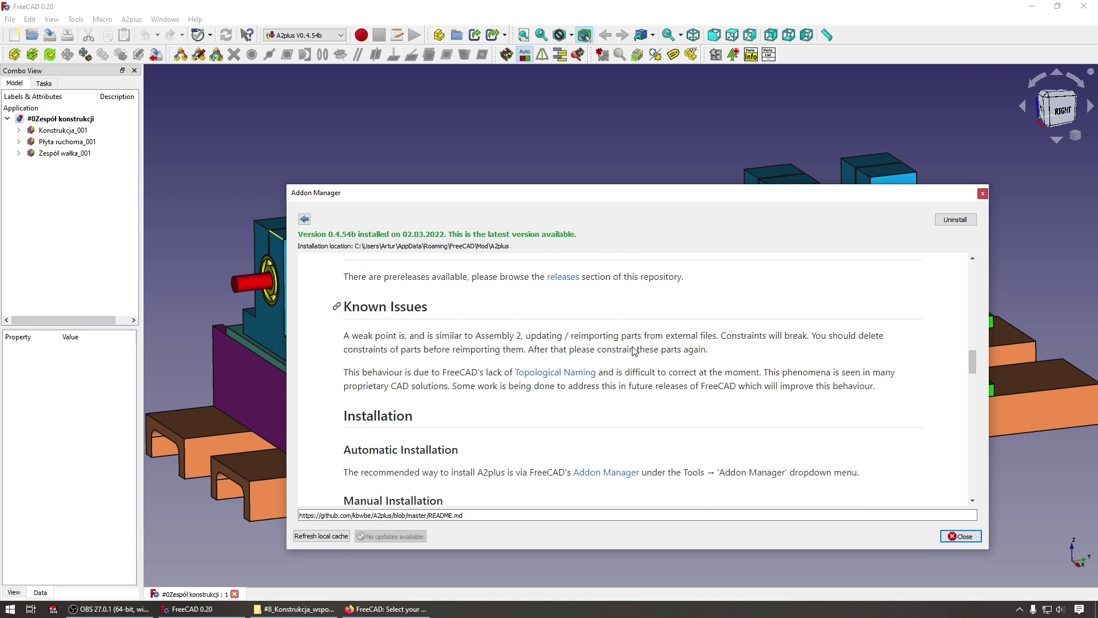
scroll(633, 350, down, 1)
scroll(632, 350, down, 2)
scroll(633, 349, down, 1)
scroll(633, 346, down, 2)
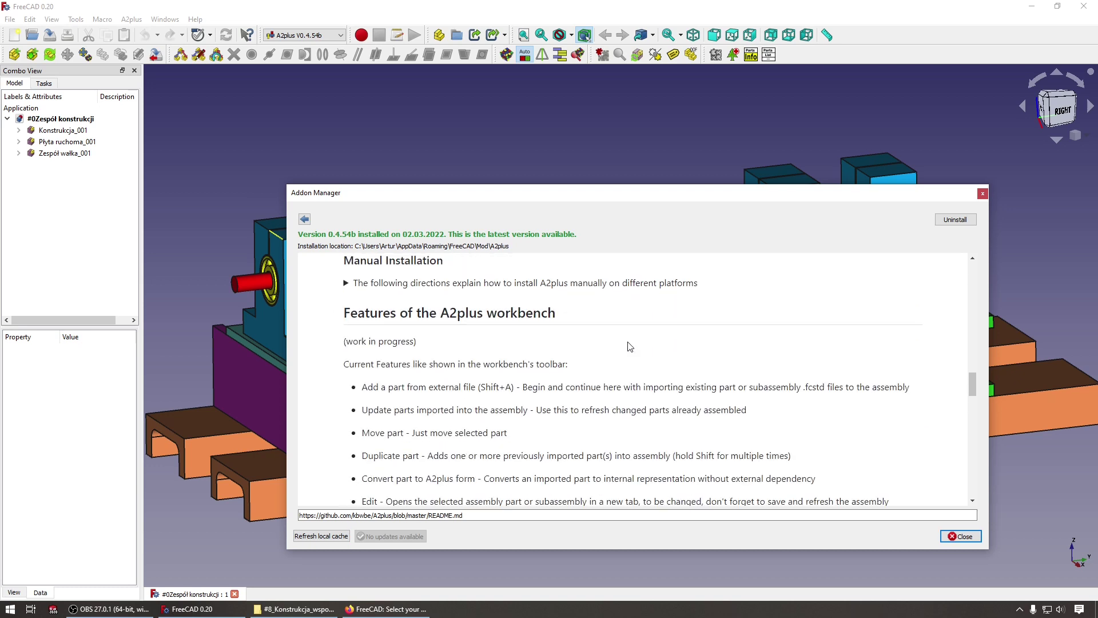
scroll(632, 344, down, 2)
scroll(632, 342, down, 2)
click(958, 537)
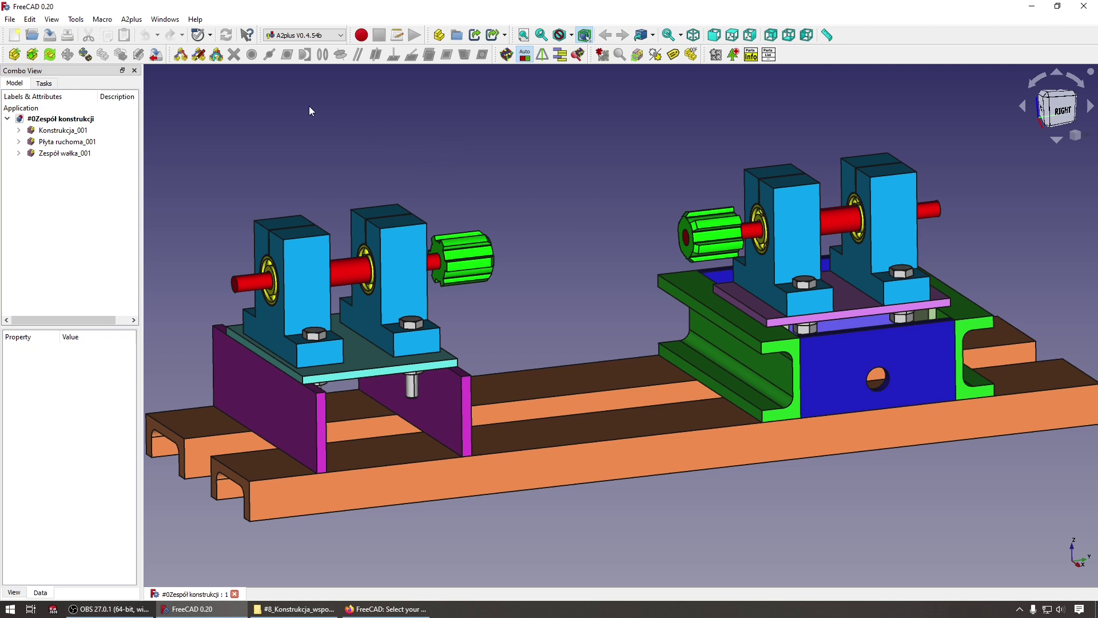
key(v)
key(f)
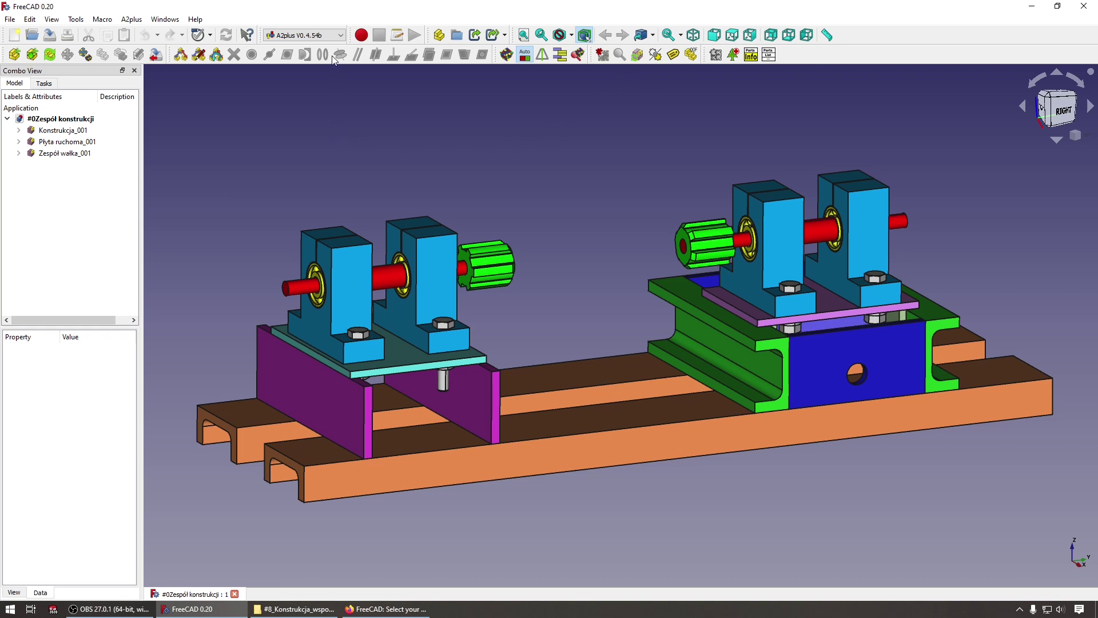
click(324, 34)
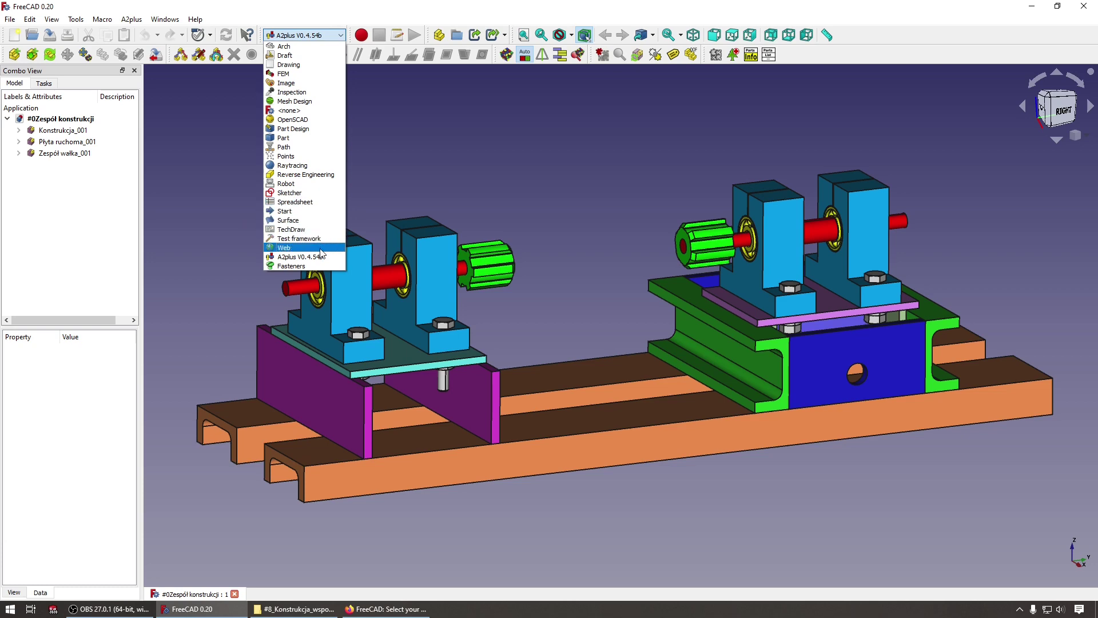
click(533, 212)
scroll(479, 262, down, 2)
scroll(479, 262, up, 4)
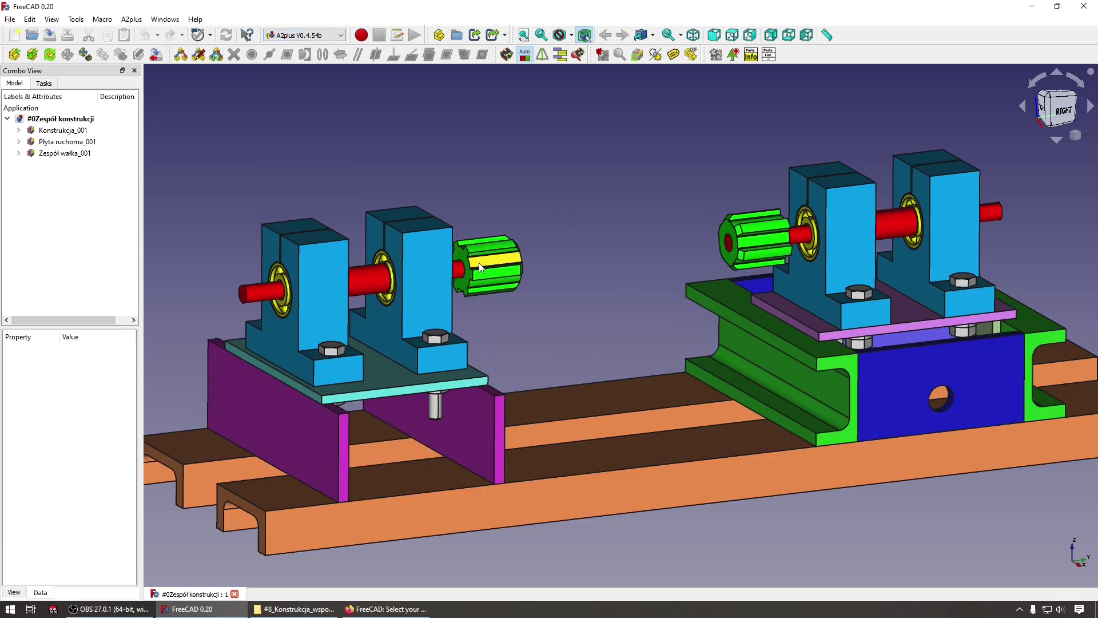
scroll(479, 262, down, 1)
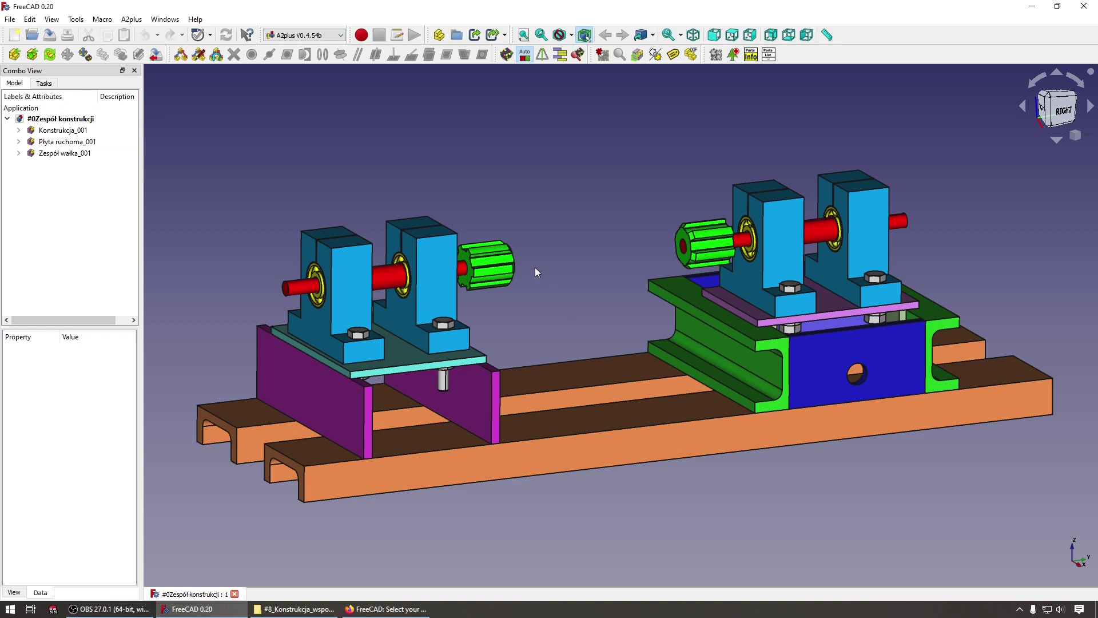
Inspect the assembly by selecting and clearing Konstrukcja_001 and the shaft
click(54, 130)
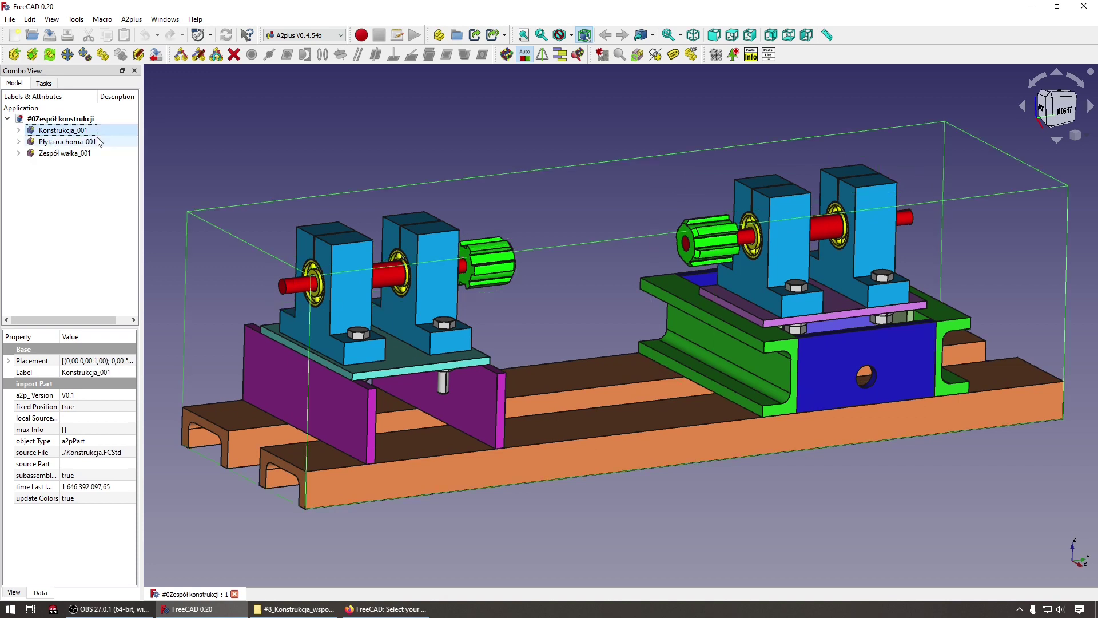
click(240, 150)
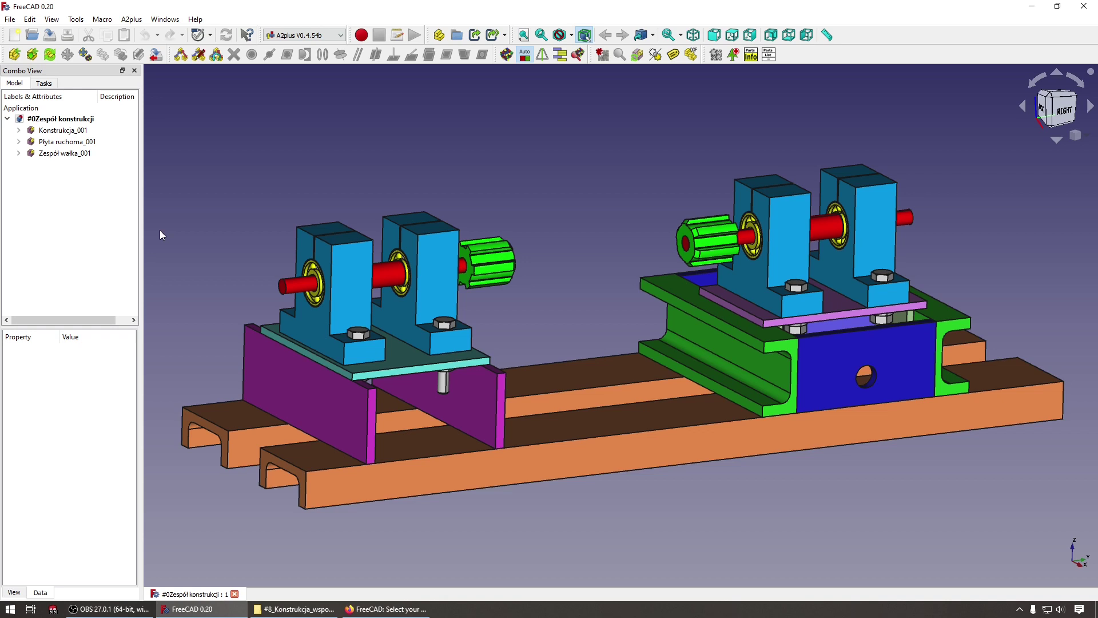
click(387, 272)
click(311, 235)
Open Konstrukcja in its own tab and select Zespół wałka_001 in the tree
click(50, 54)
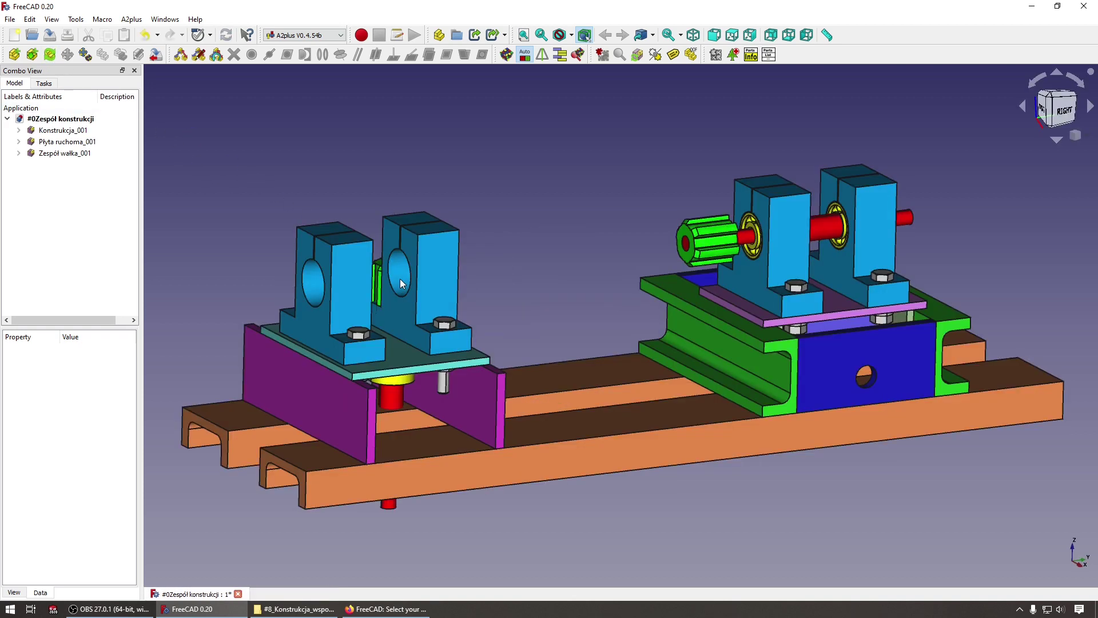
click(394, 393)
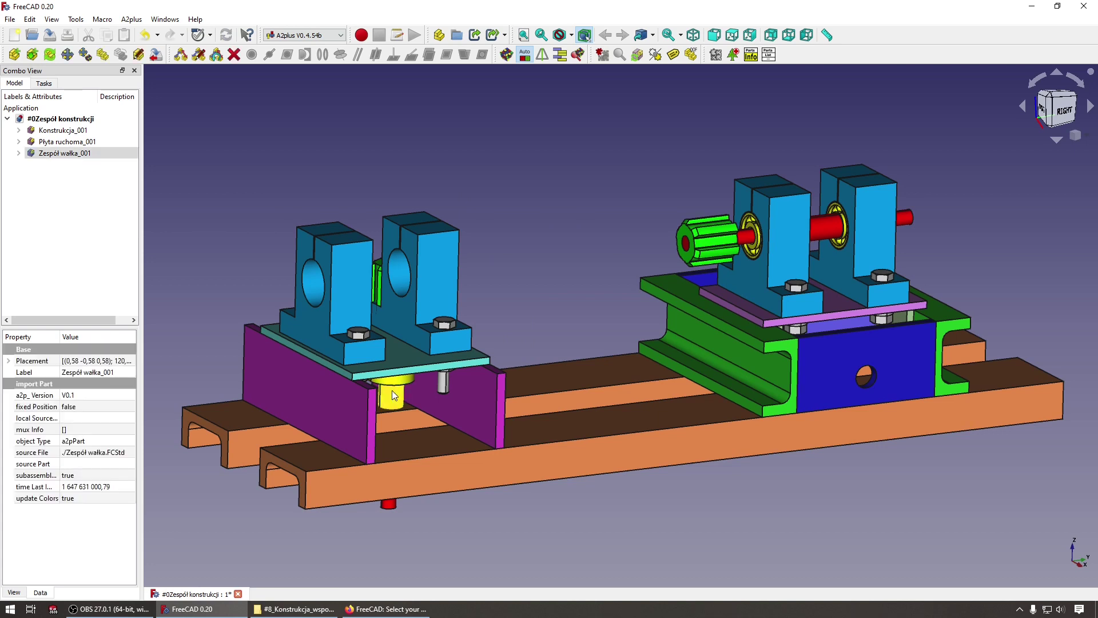
click(311, 219)
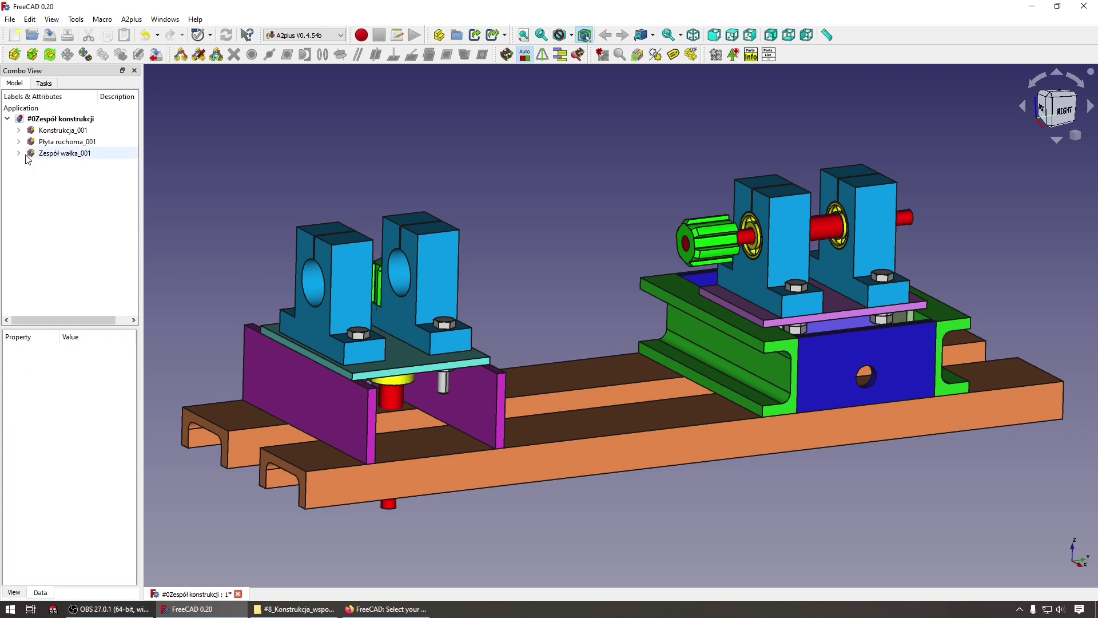
click(66, 153)
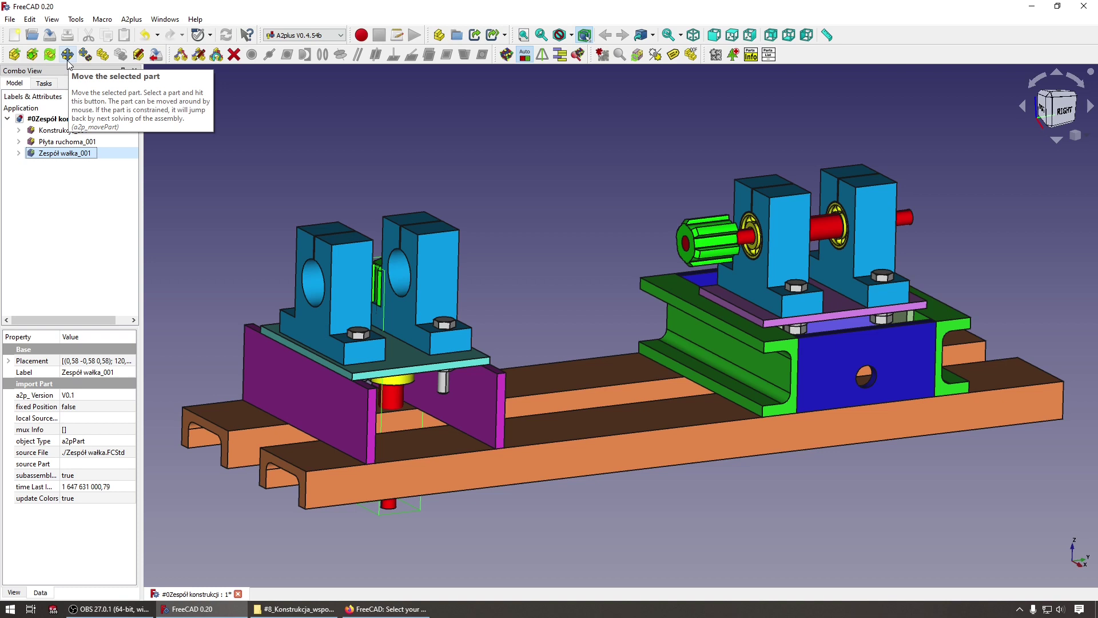
Freely drag and tilt Zespół wałka_001 so it lies beside the right shaft unit
click(67, 54)
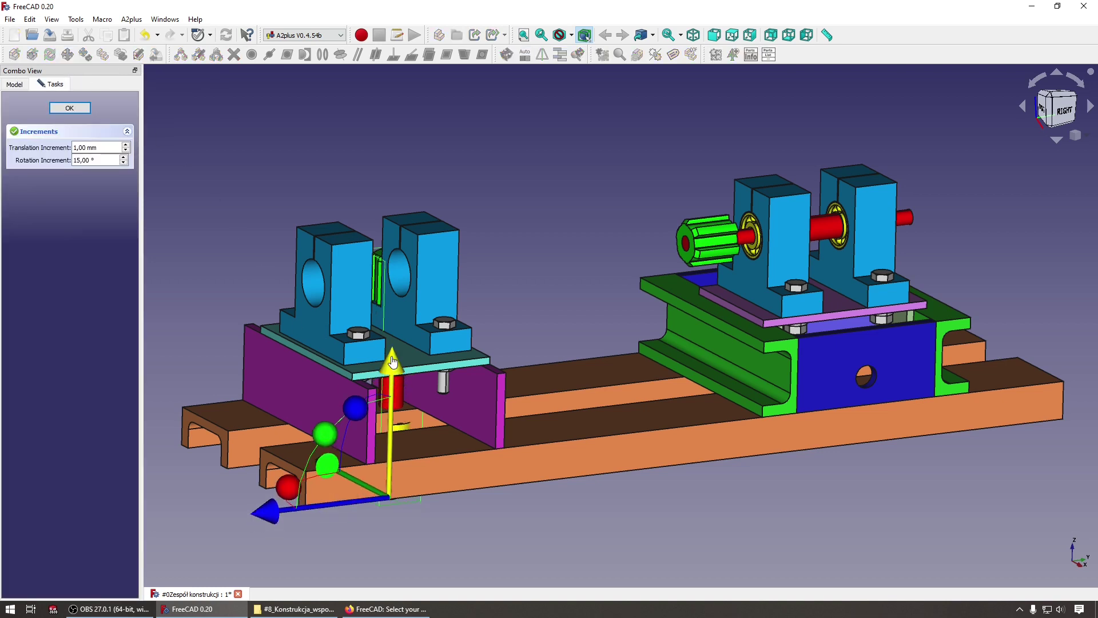
drag(402, 383, 403, 217)
drag(353, 359, 460, 352)
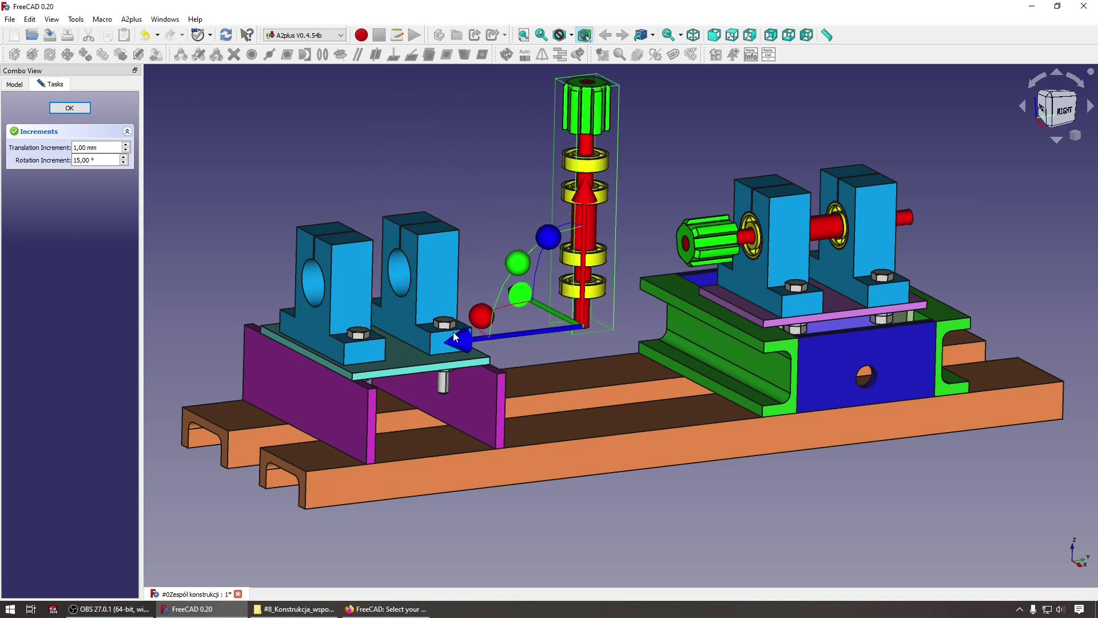
mouse_move(517, 267)
mouse_down()
mouse_move(608, 233)
mouse_move(479, 333)
mouse_move(637, 209)
mouse_up()
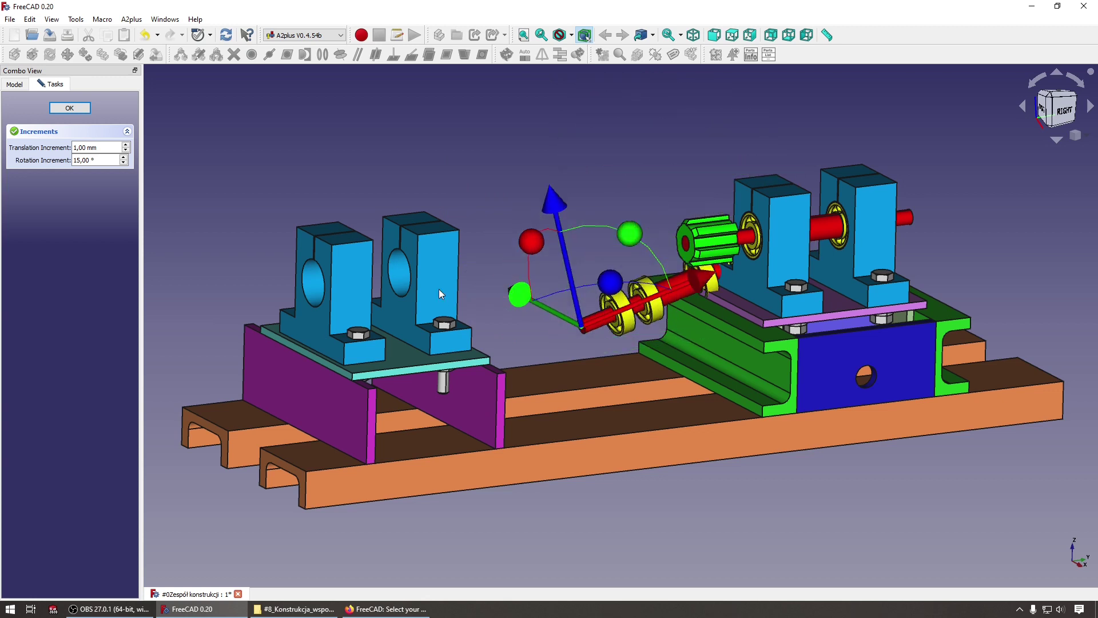
click(69, 108)
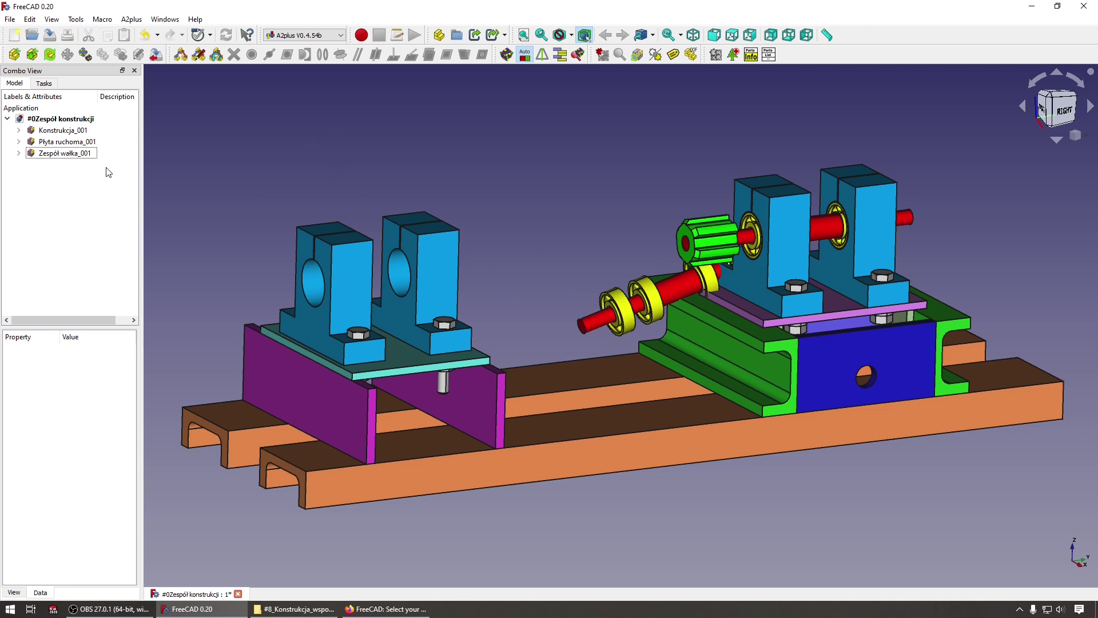
Delete axisCoincident_001 and planeCoincident_003 from Zespół wałka_001 and drag the shaft above the left bearing blocks
click(19, 153)
click(64, 168)
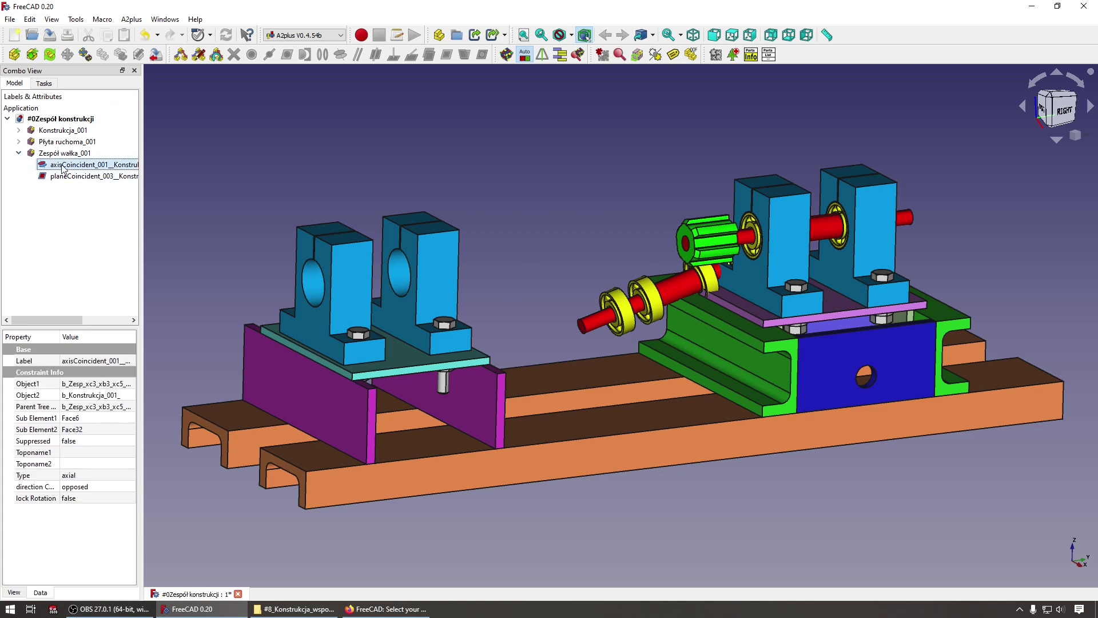
ctrl+click(71, 176)
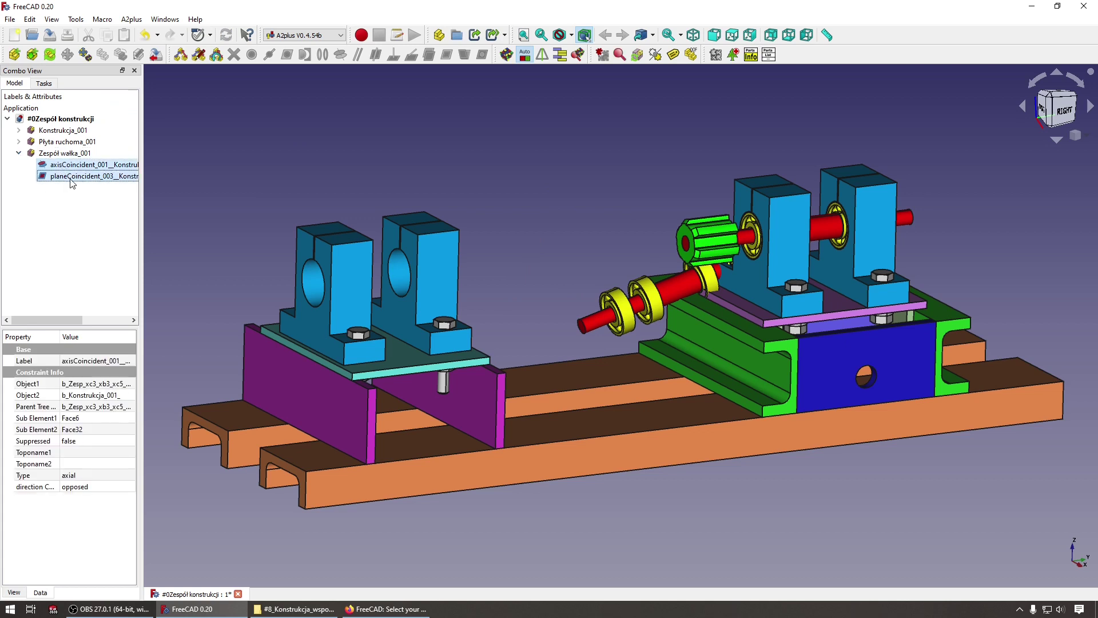
right_click(71, 182)
click(56, 326)
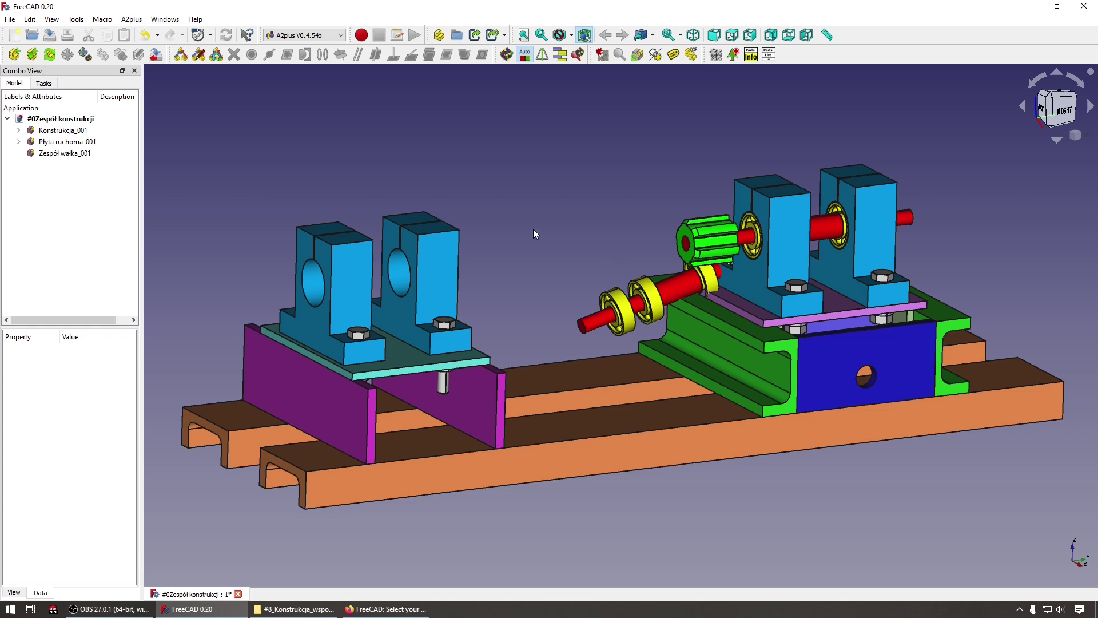
click(681, 289)
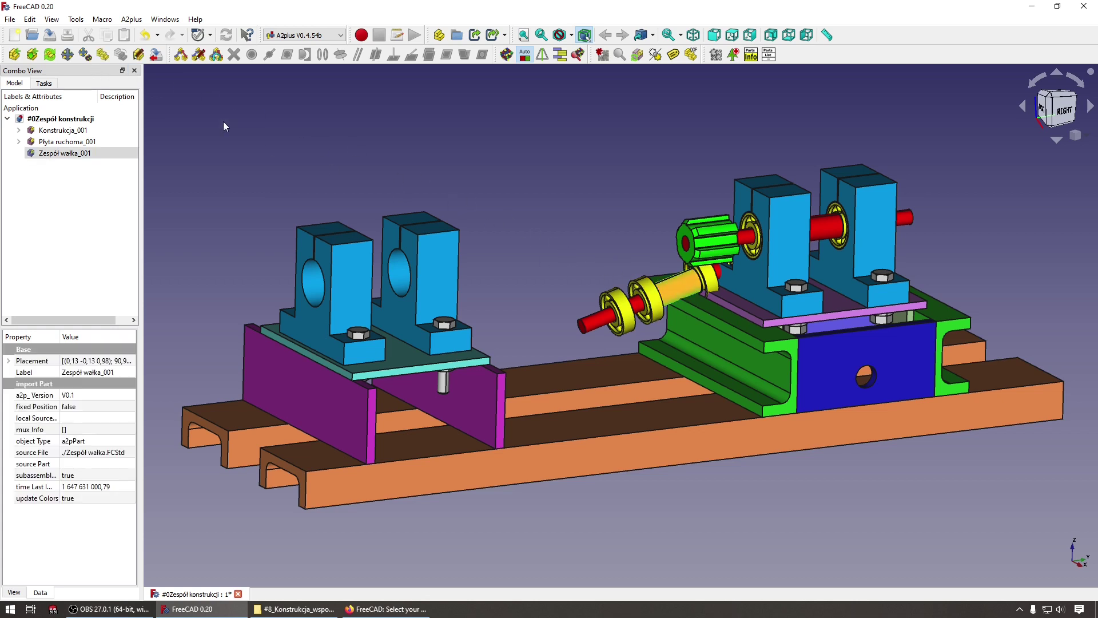
mouse_move(615, 287)
mouse_down()
mouse_move(239, 192)
mouse_move(246, 214)
mouse_up()
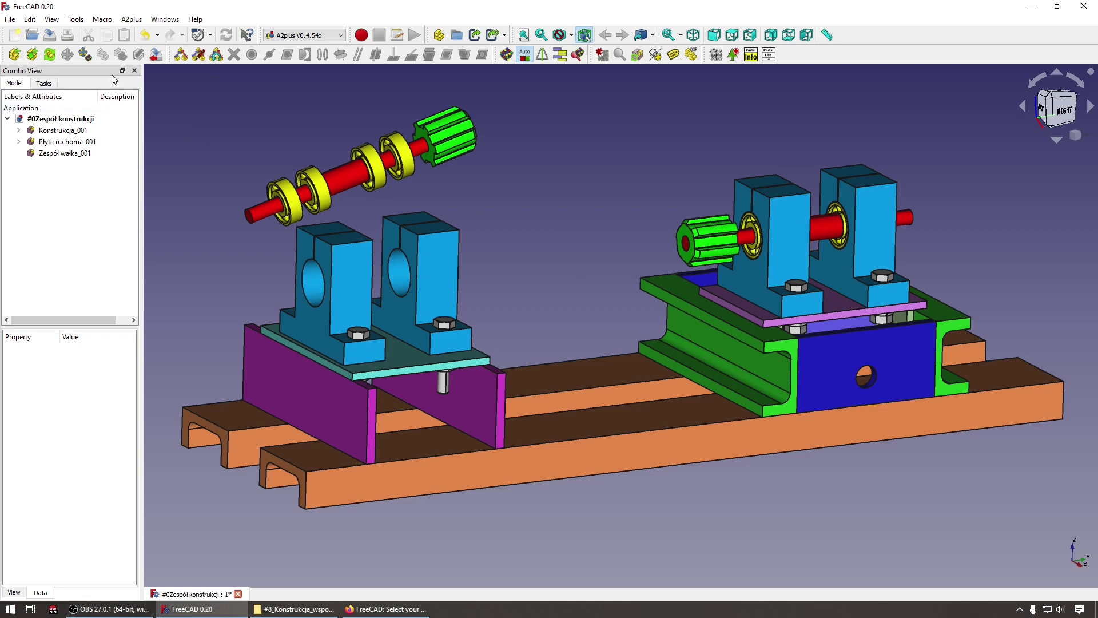
Slide Płyta ruchoma_001 along the rail using A2plus's constrained move
click(86, 54)
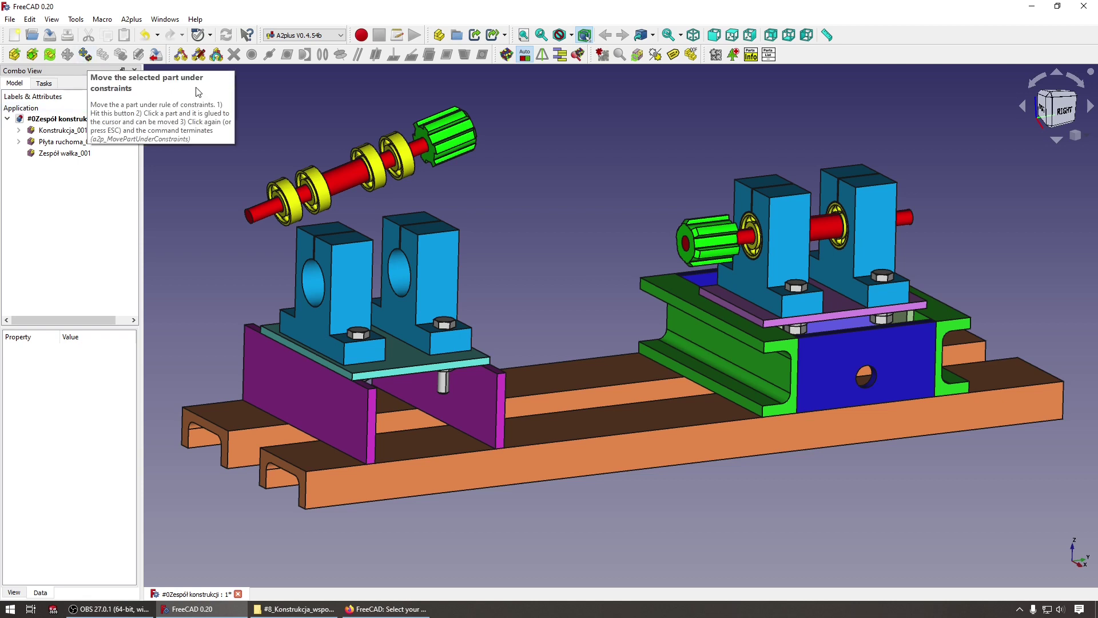
click(828, 290)
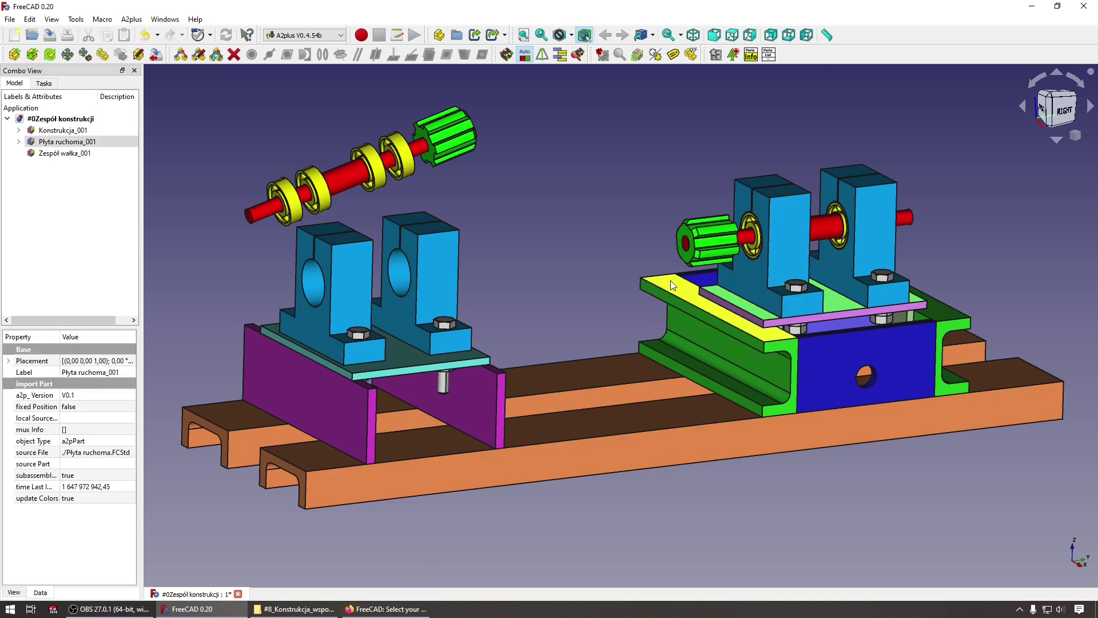
click(628, 244)
scroll(626, 242, up, 1)
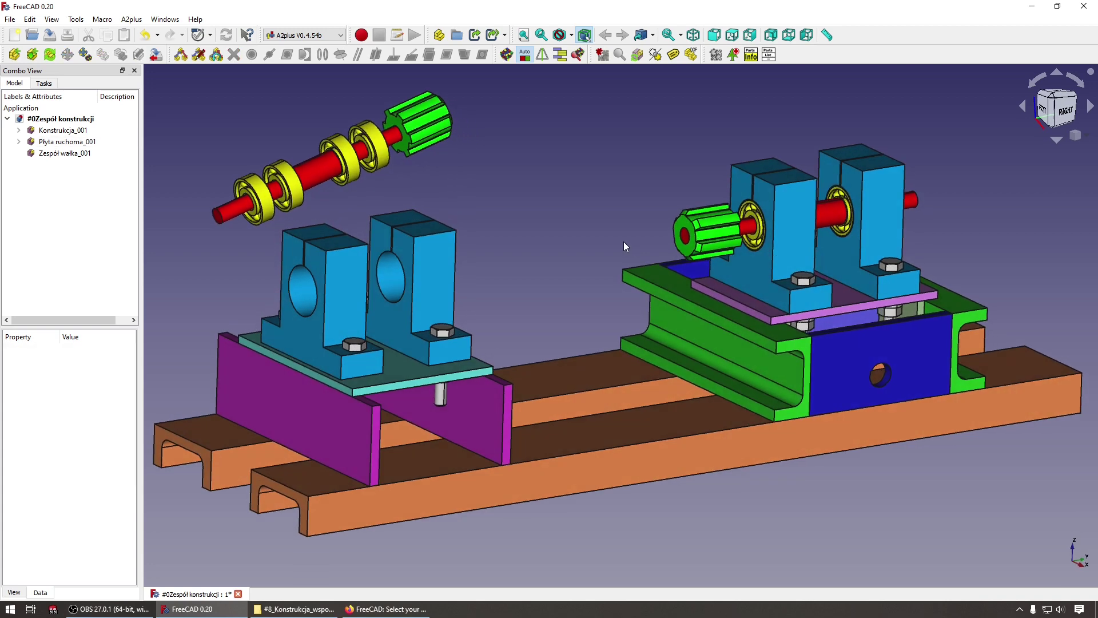
scroll(623, 241, up, 1)
scroll(622, 240, up, 1)
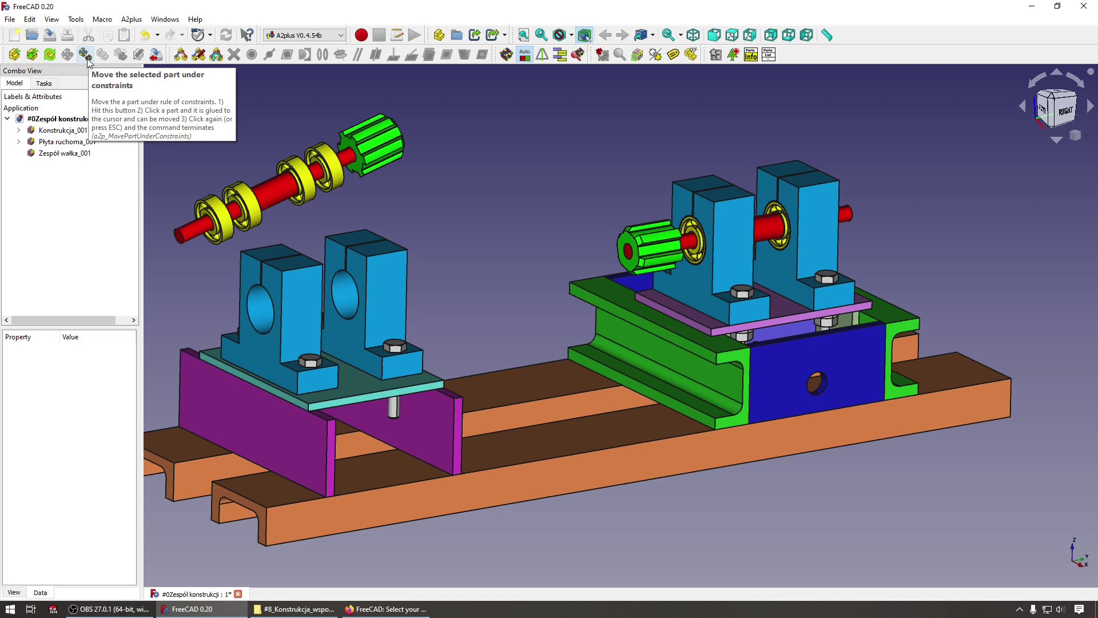
click(85, 55)
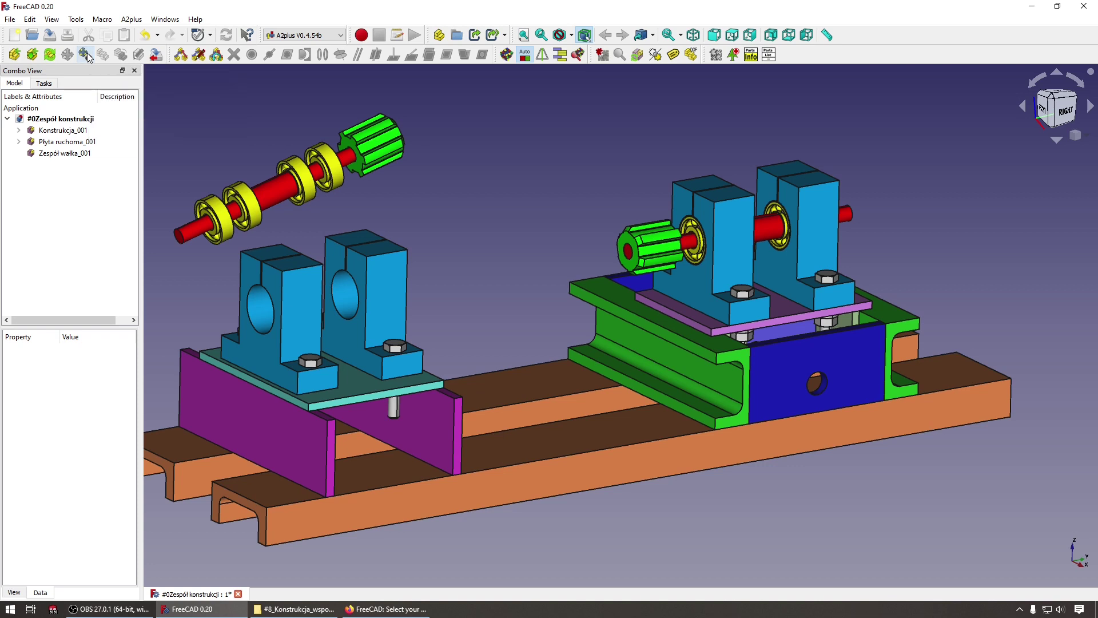
click(784, 305)
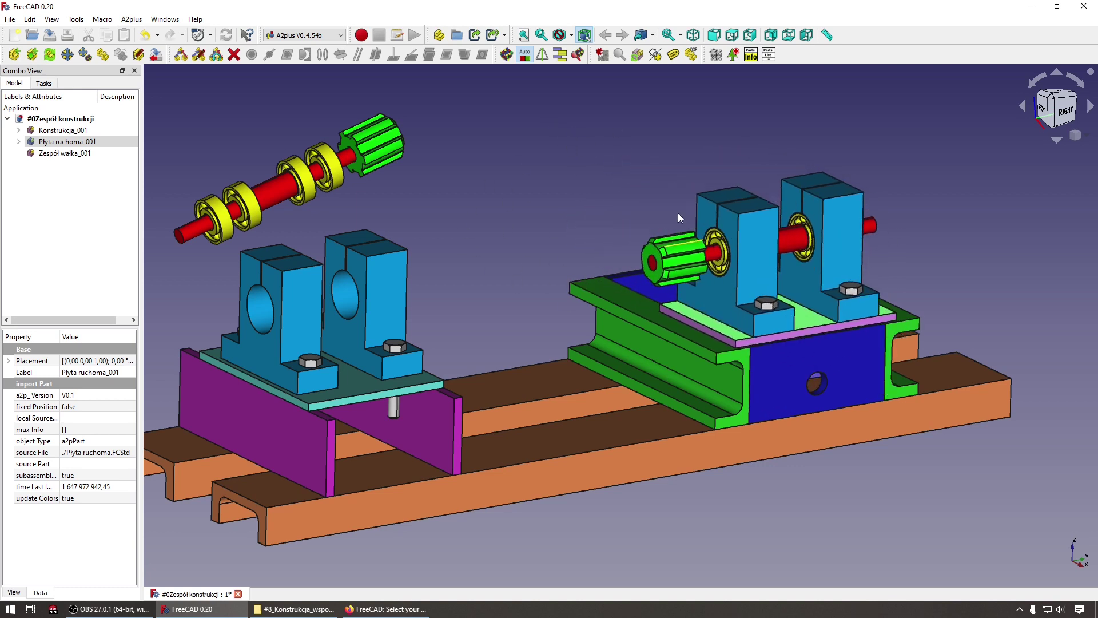
Drop the moving plate in place and review its planeCoincident constraints, reselecting Płyta ruchoma_001
click(568, 155)
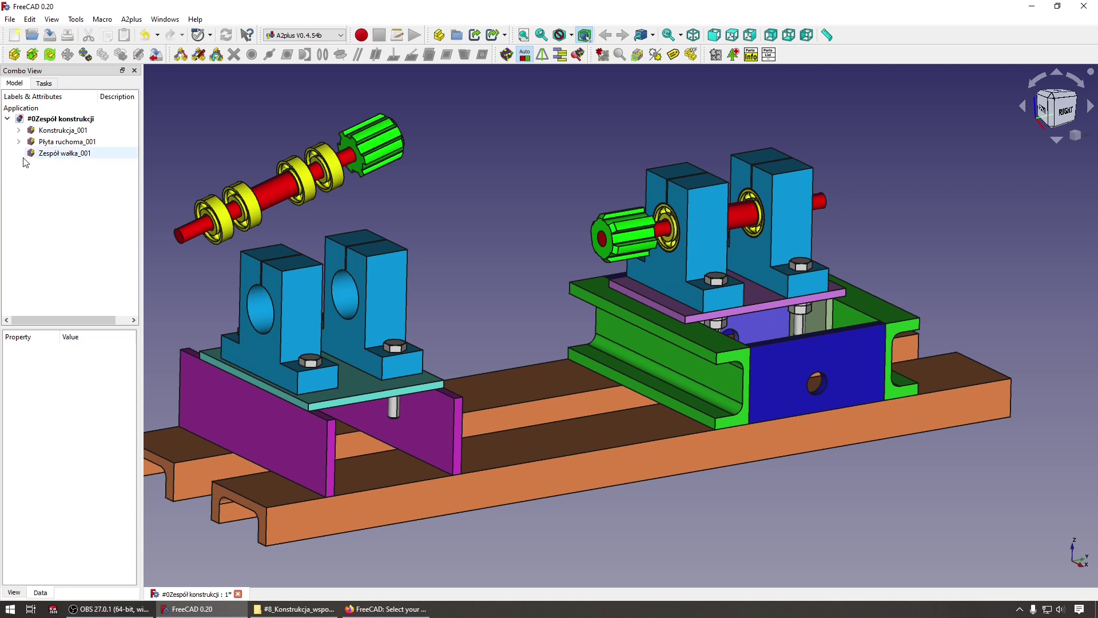
click(19, 141)
click(63, 154)
click(63, 166)
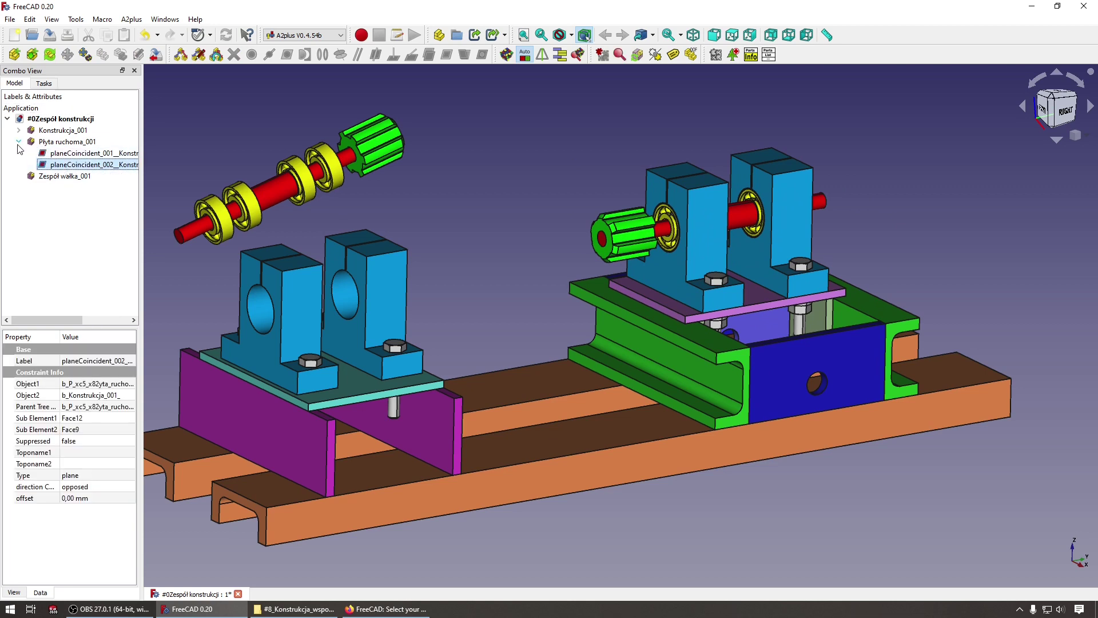
click(18, 142)
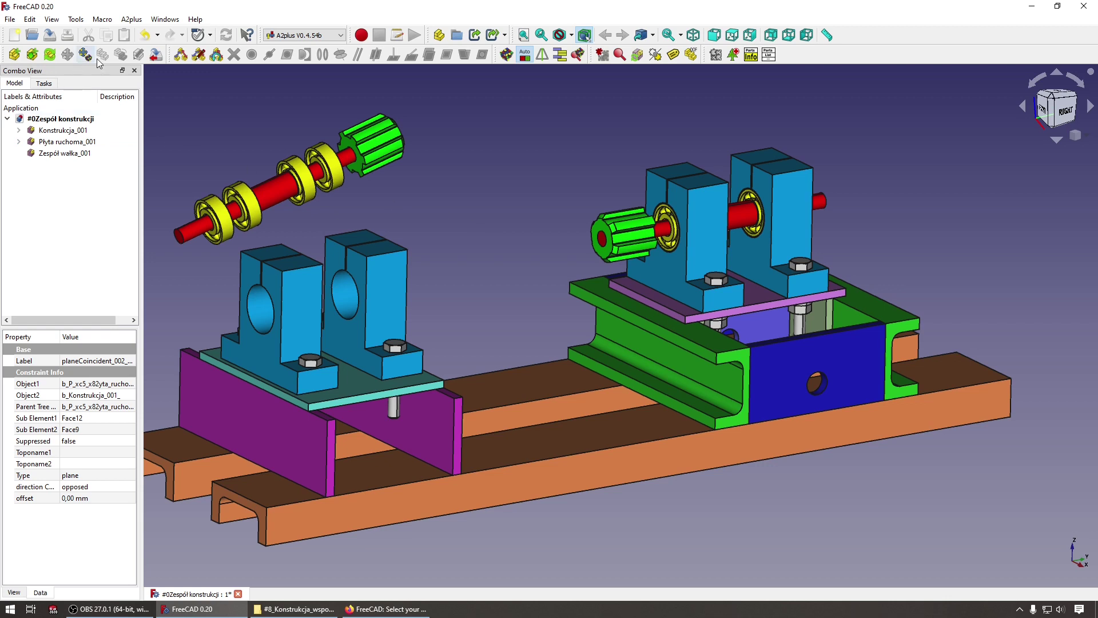
click(63, 141)
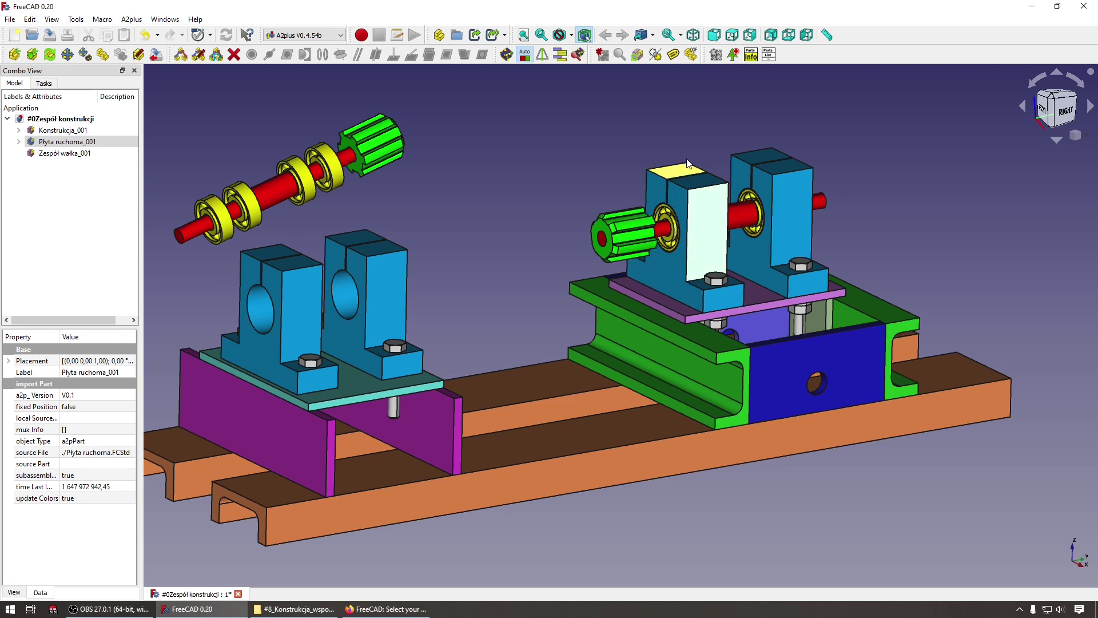
click(698, 202)
click(48, 145)
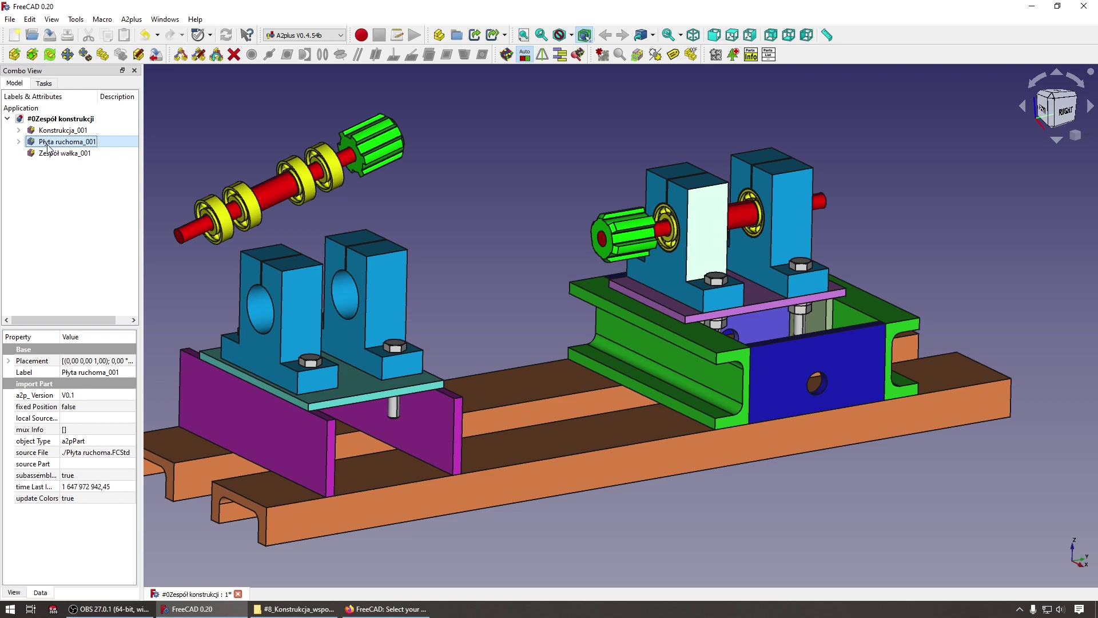
Lift Płyta ruchoma_001 off the rail, then solve constraints to reseat it
click(67, 55)
mouse_move(791, 326)
mouse_down()
mouse_move(791, 300)
mouse_move(909, 235)
mouse_up()
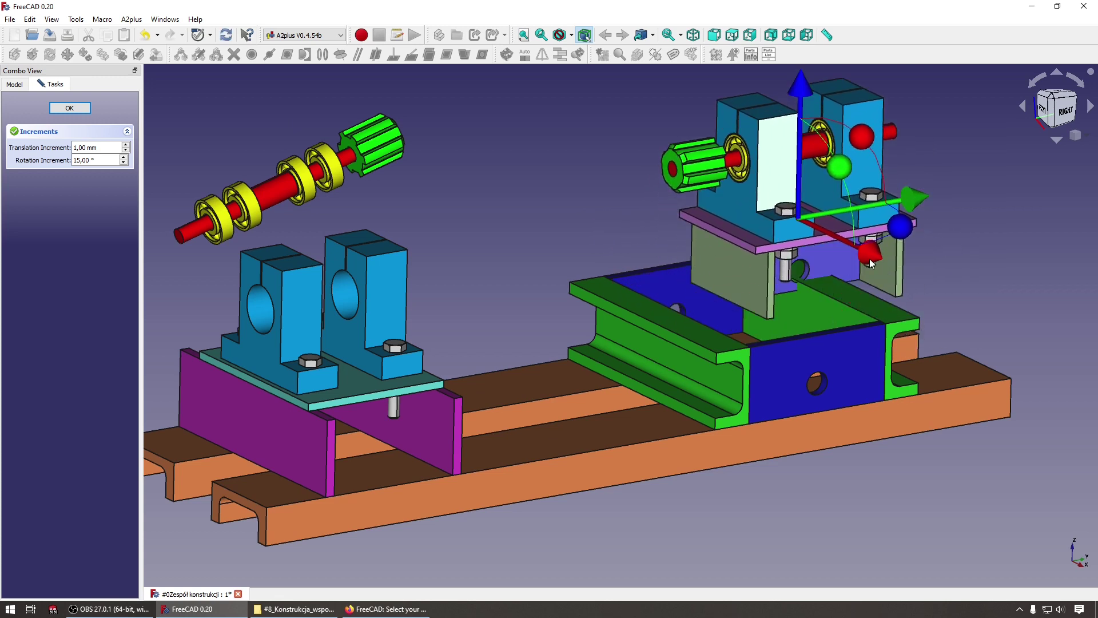
click(70, 108)
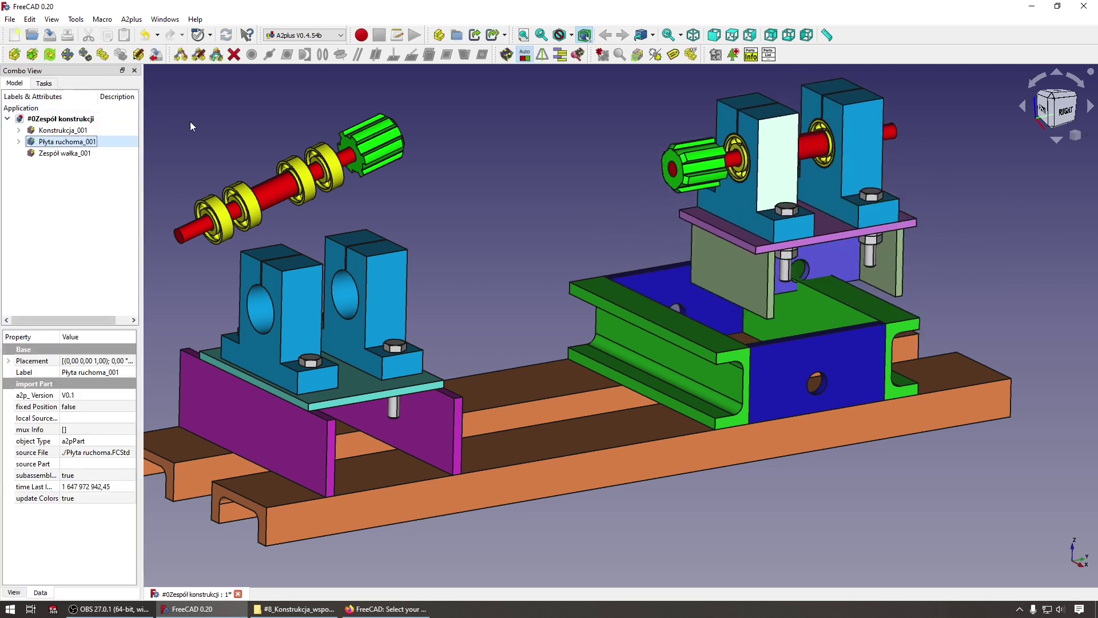
click(283, 146)
click(50, 54)
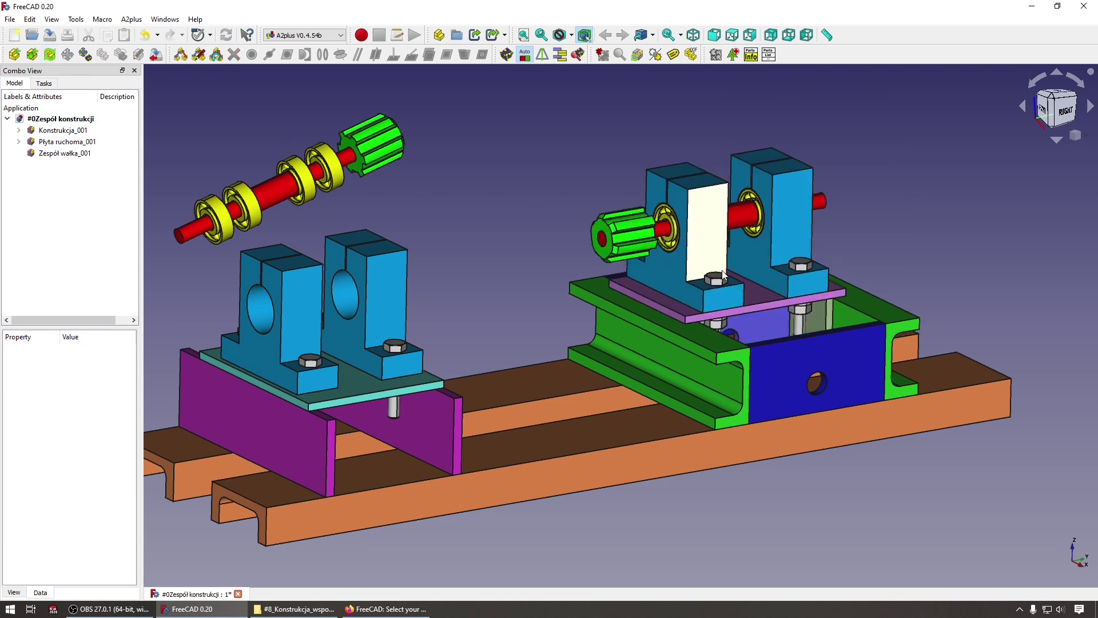
click(754, 289)
click(556, 240)
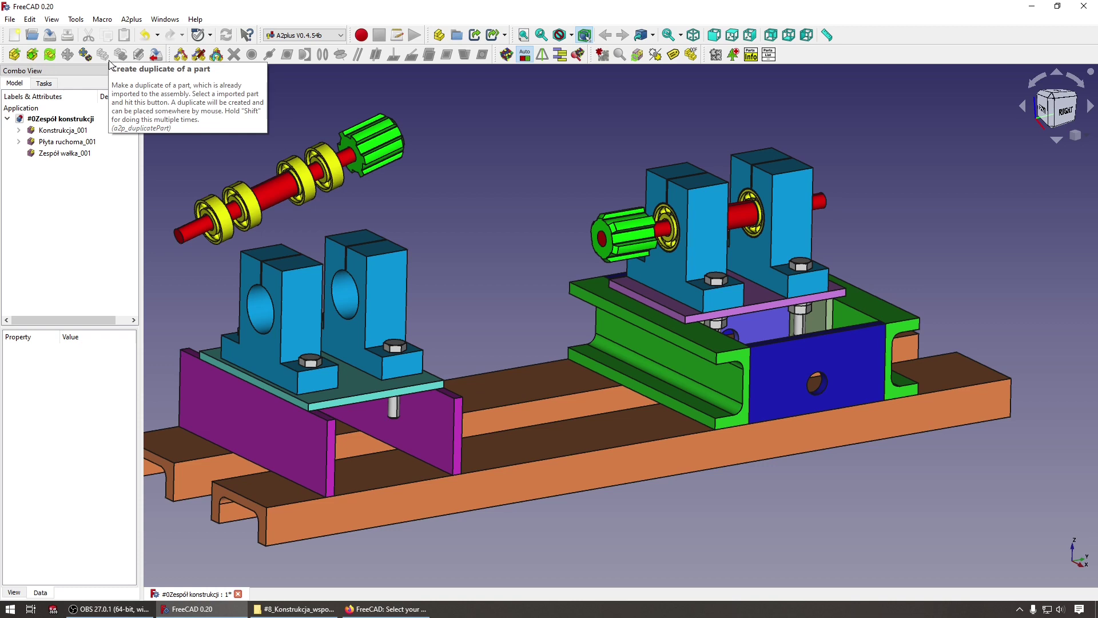
click(275, 190)
click(227, 161)
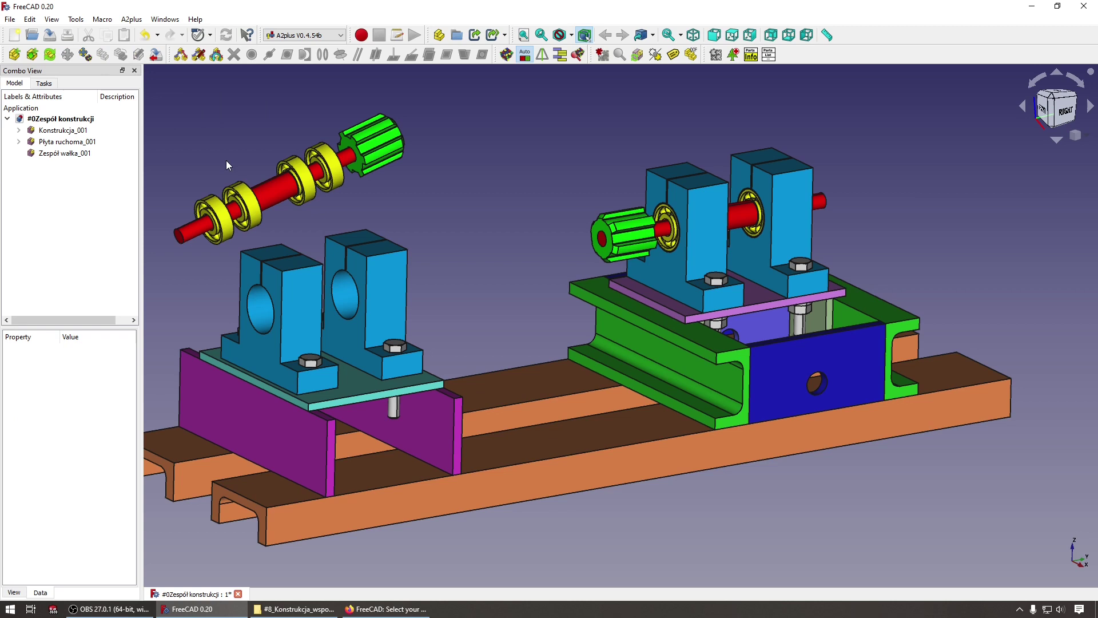
click(269, 184)
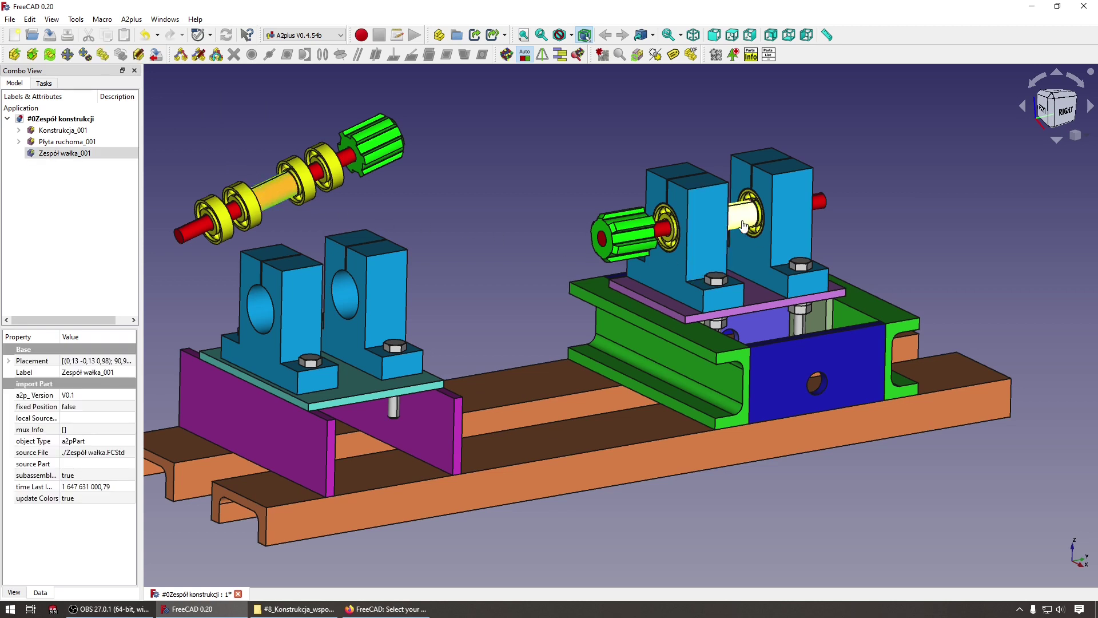
click(559, 178)
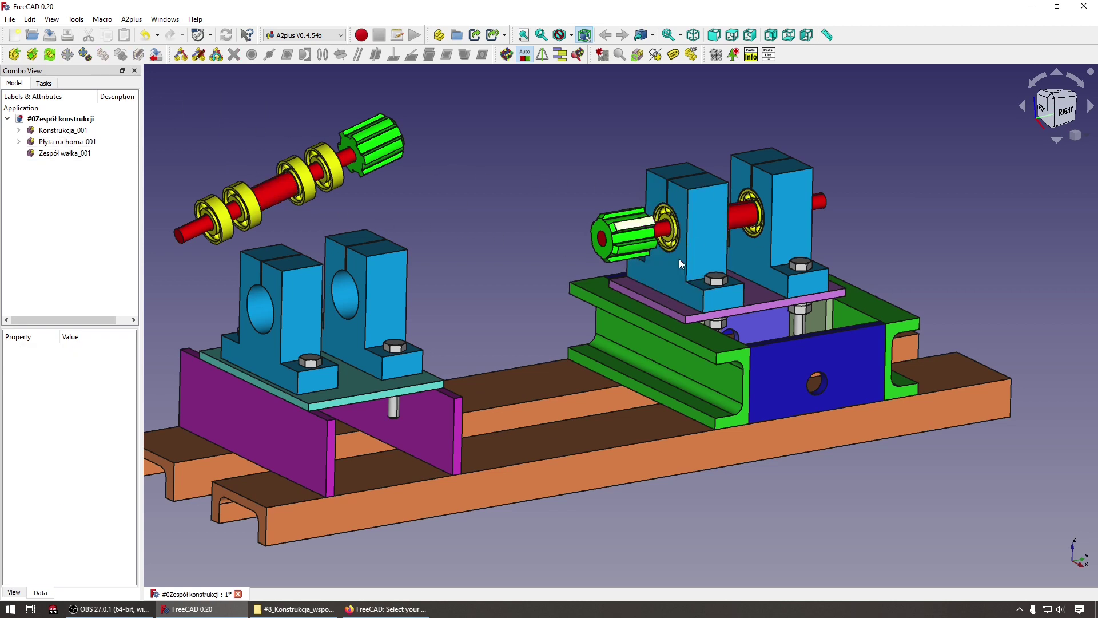
click(270, 187)
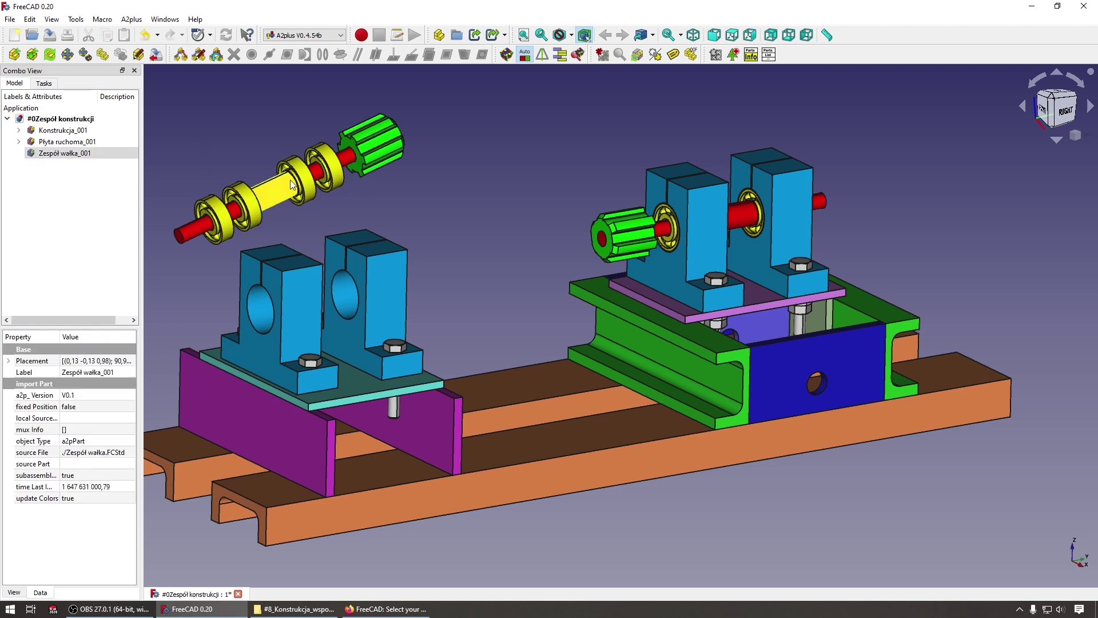
click(68, 154)
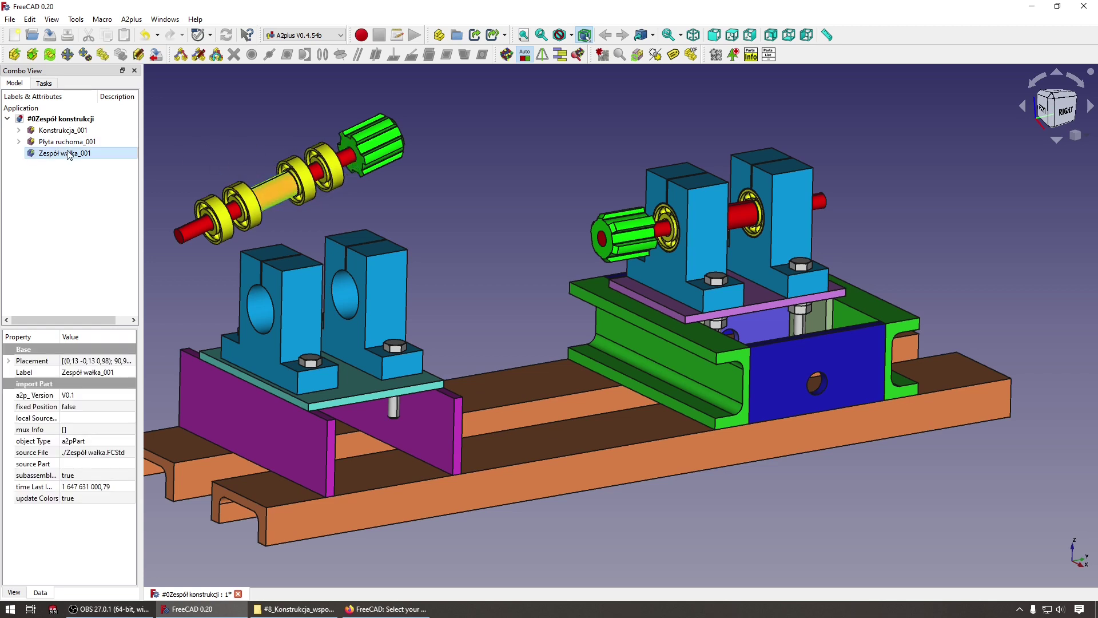
Duplicate Zespół wałka_001 as Zespół wałka_002 and place it near the rail's lower right
click(103, 55)
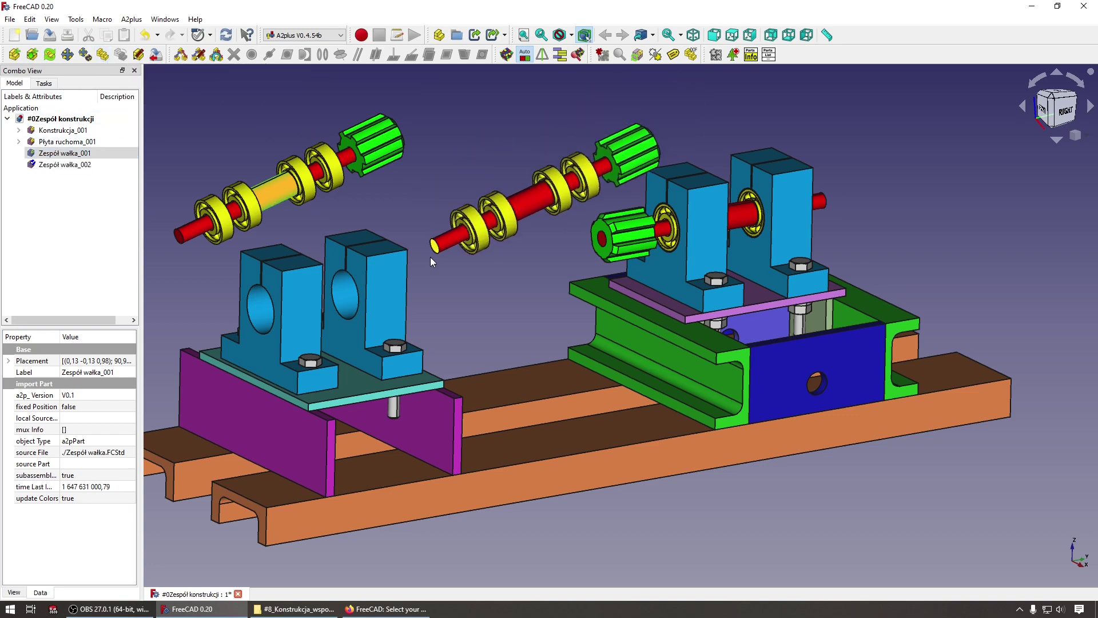
click(750, 549)
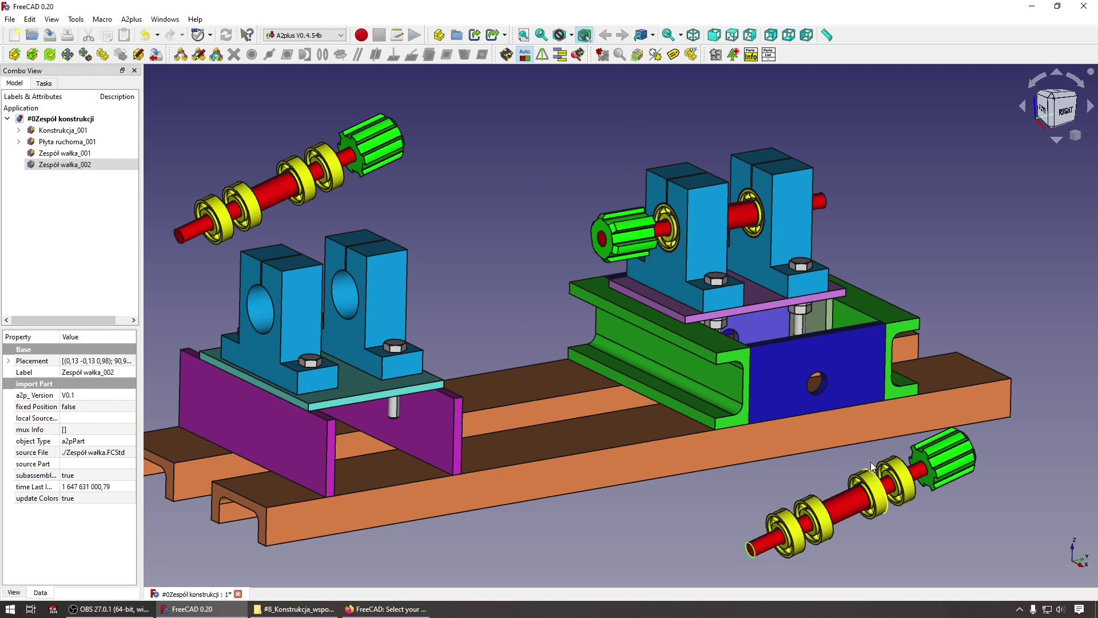
click(792, 491)
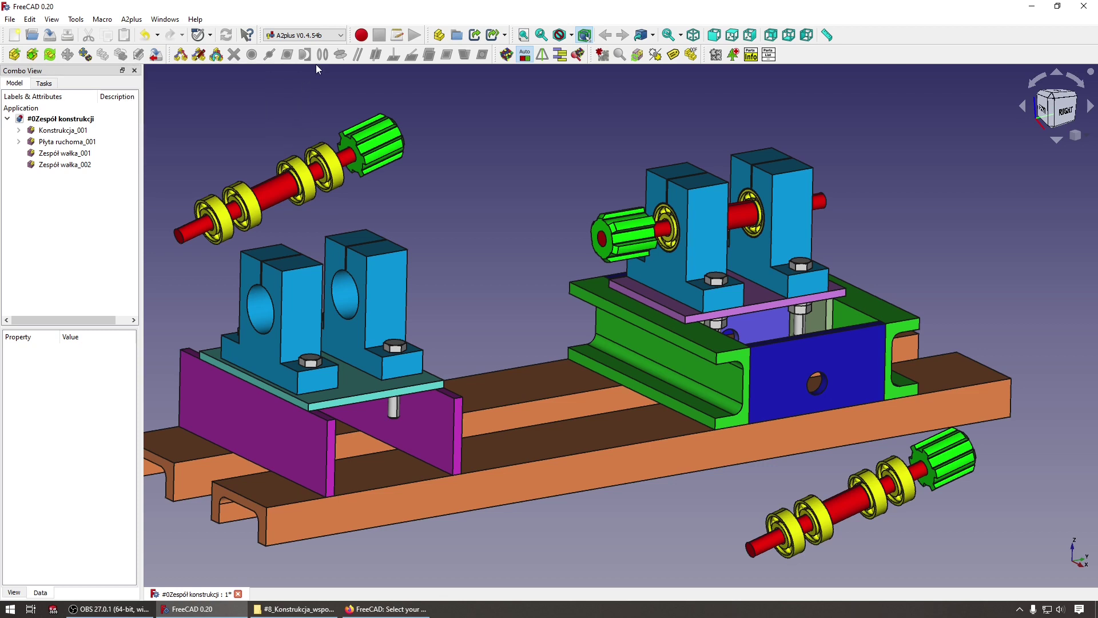
click(394, 350)
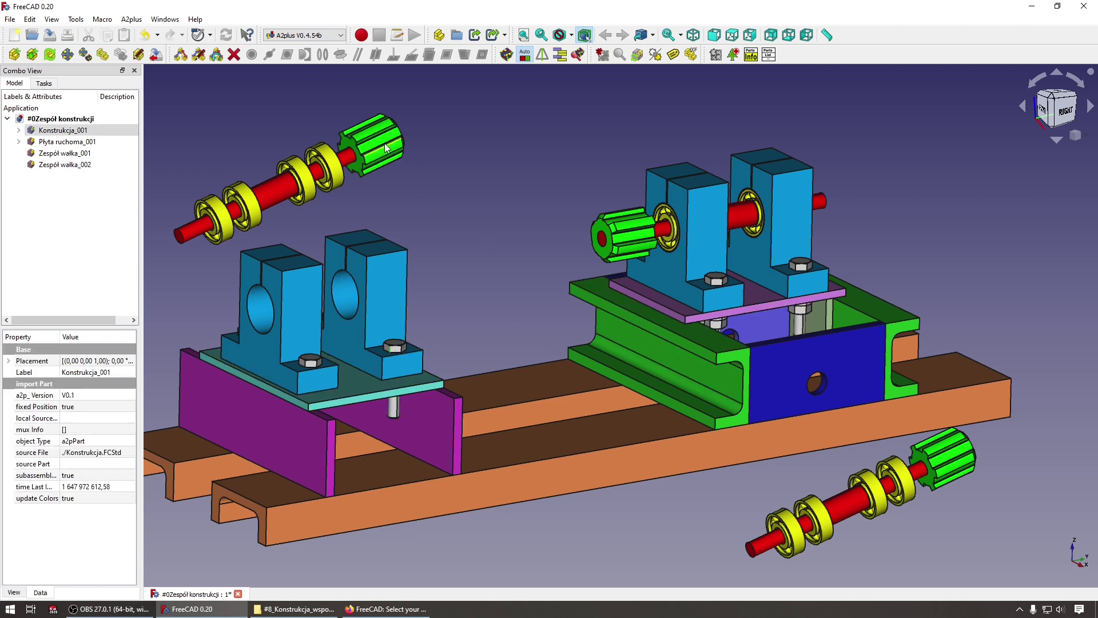
click(316, 101)
click(314, 37)
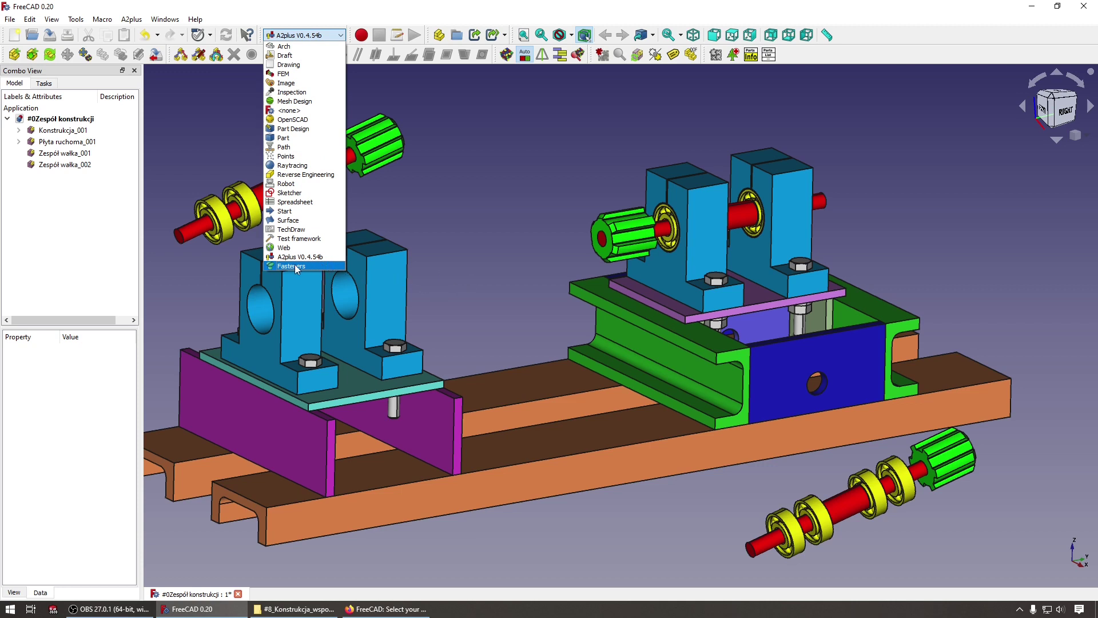
click(411, 280)
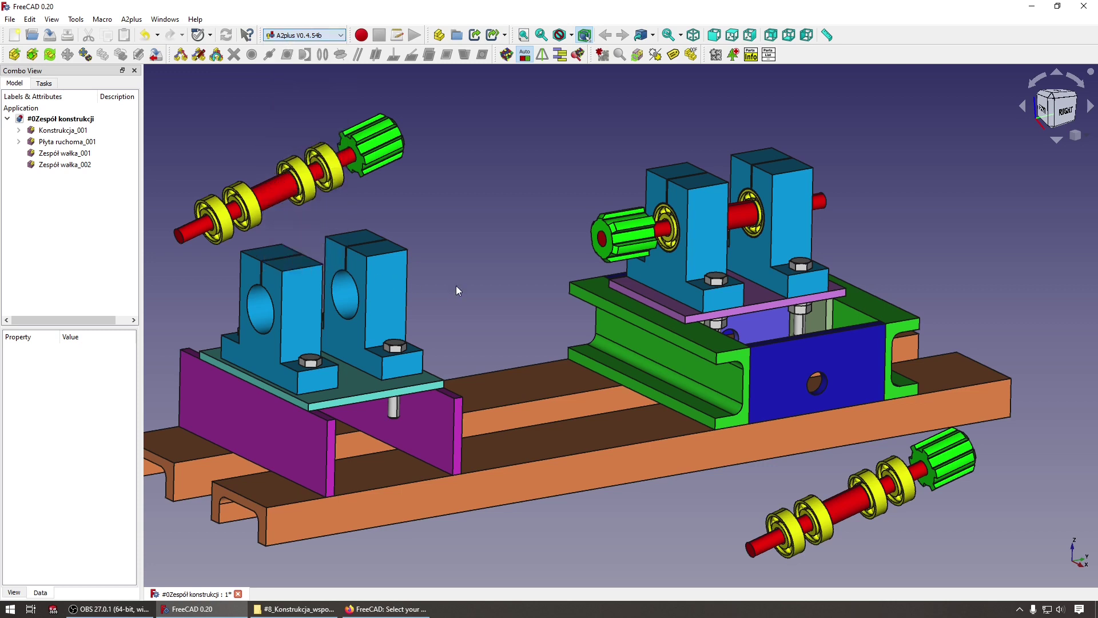
click(346, 309)
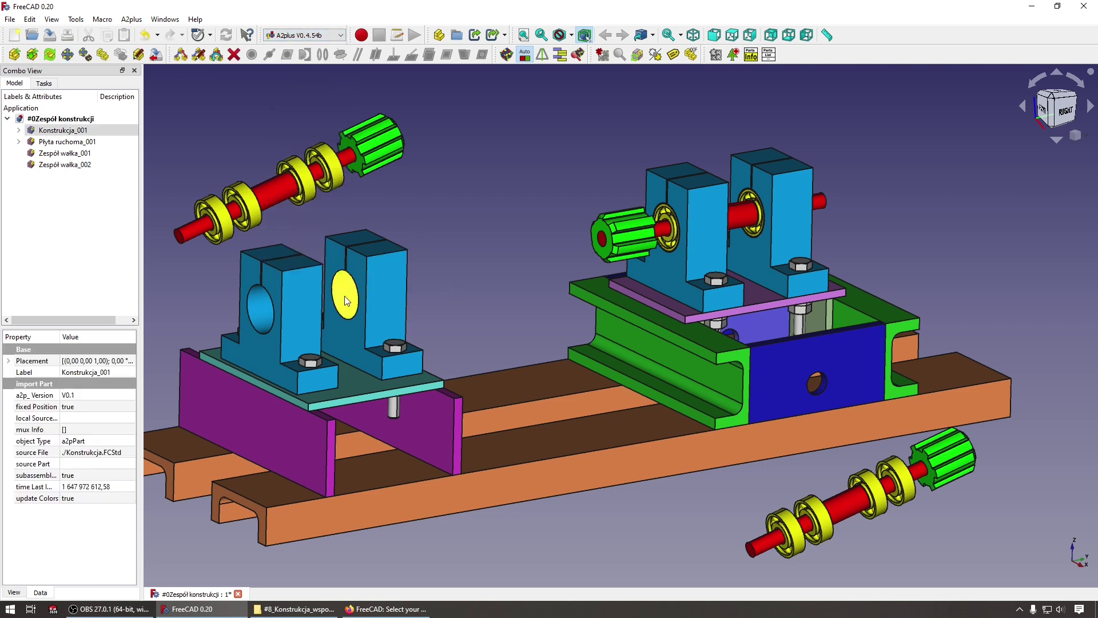
ctrl+click(275, 189)
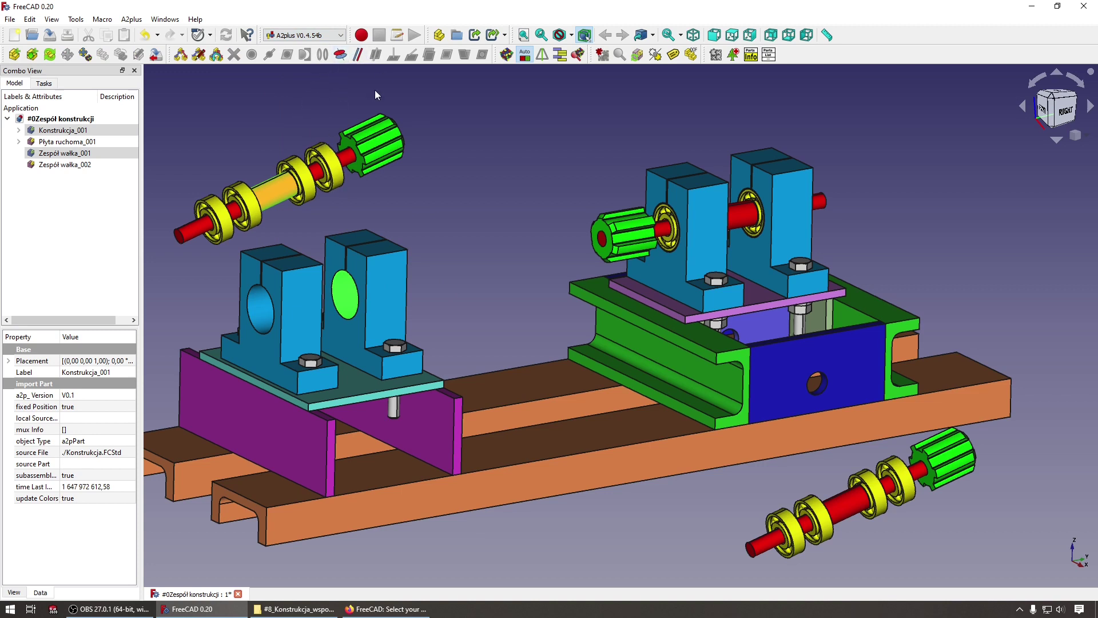
click(345, 287)
click(280, 93)
click(303, 35)
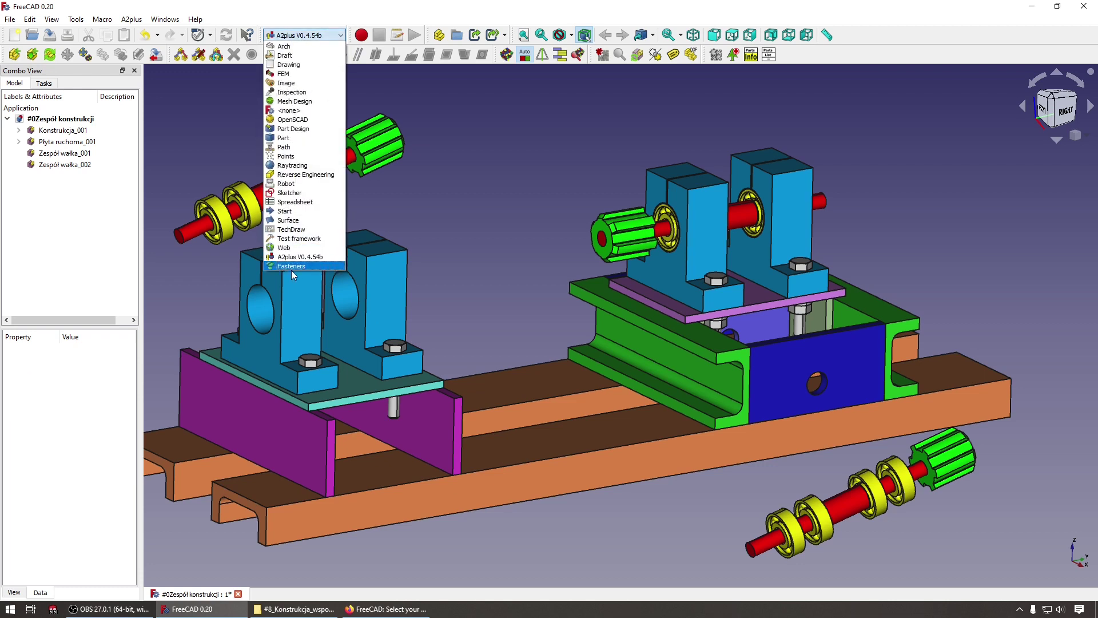
click(472, 242)
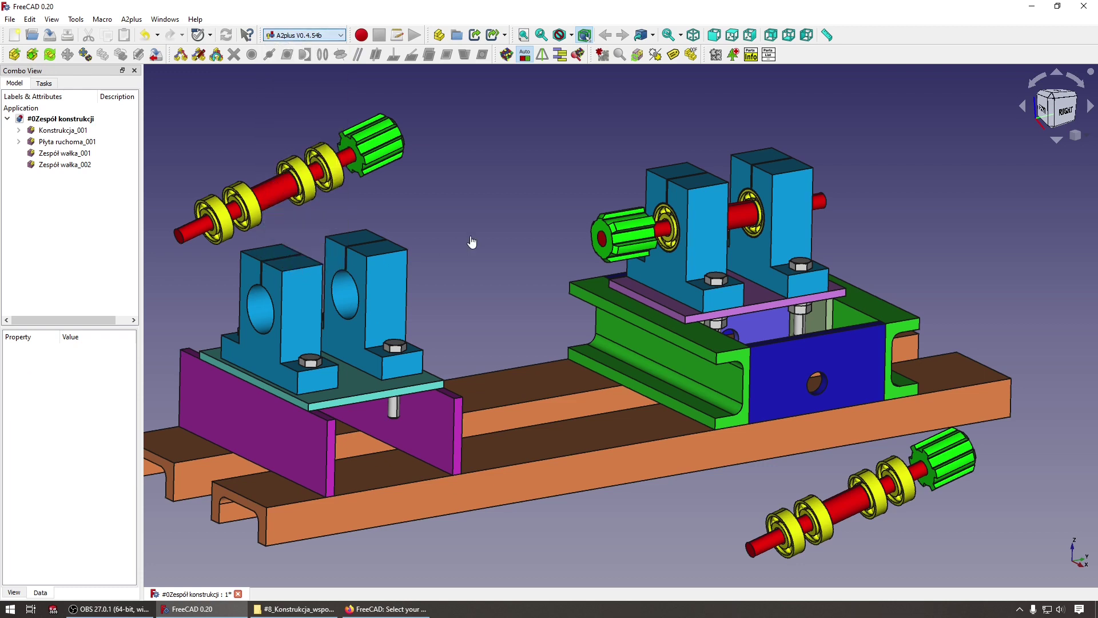
click(262, 190)
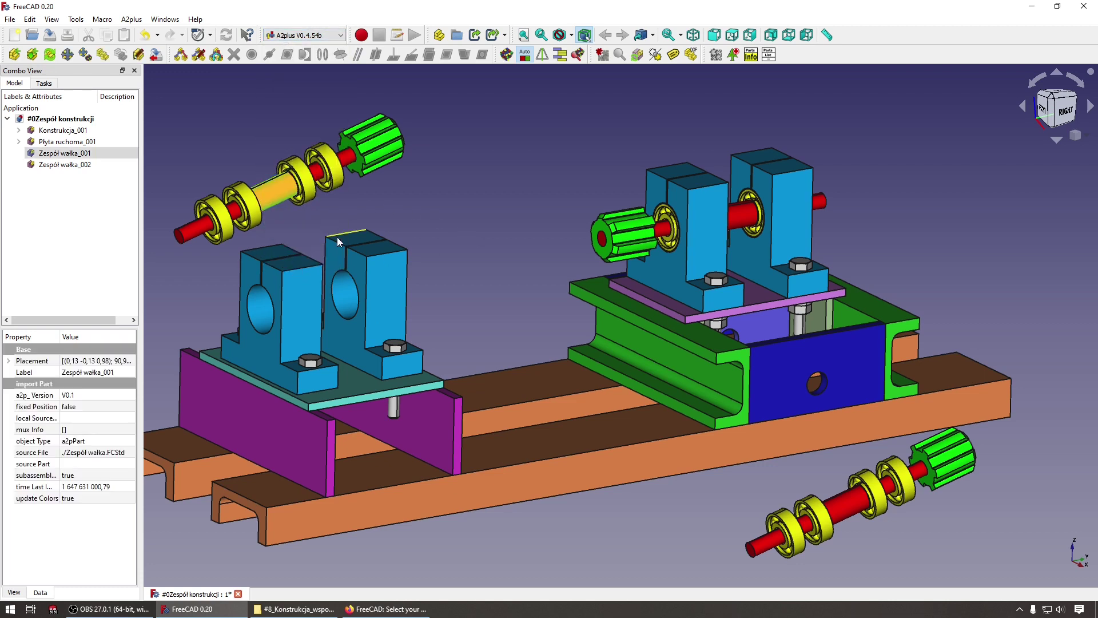
click(258, 111)
click(260, 183)
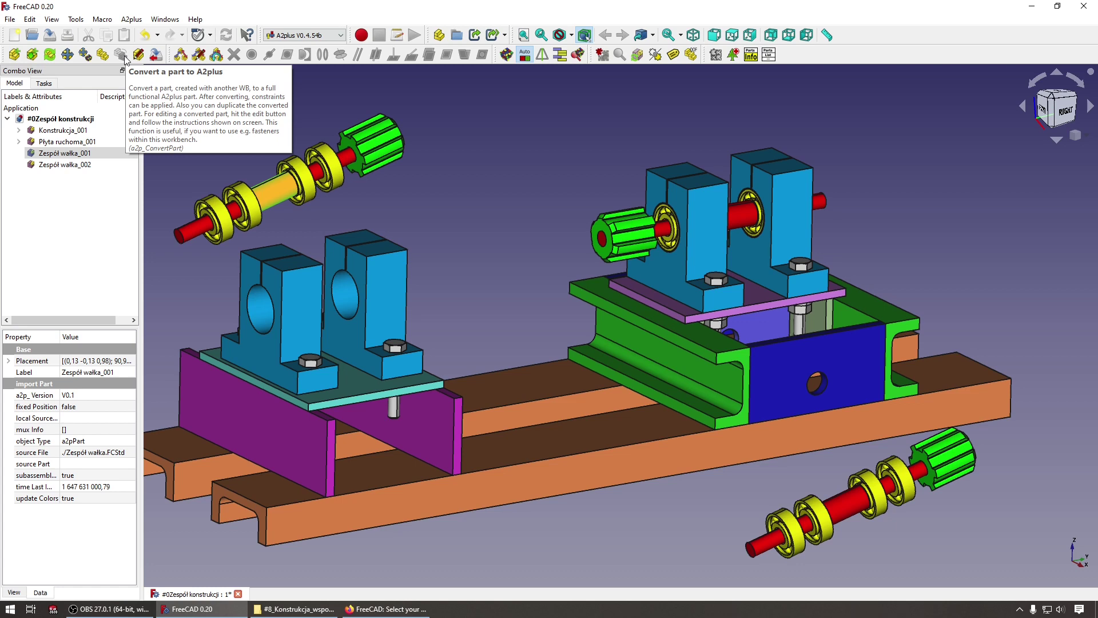
click(449, 245)
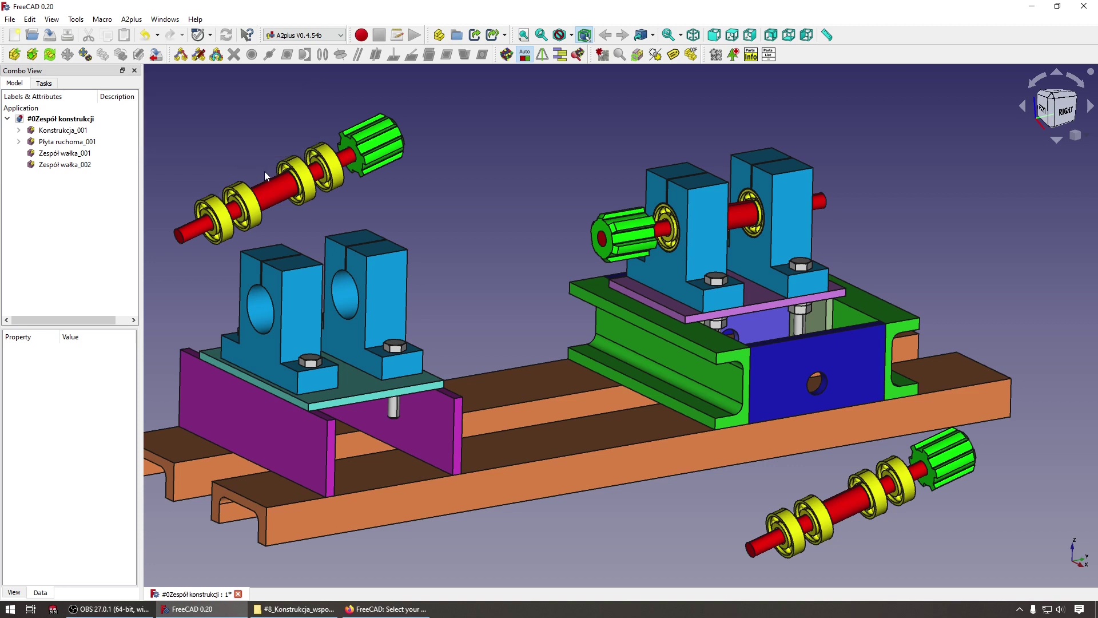
click(279, 184)
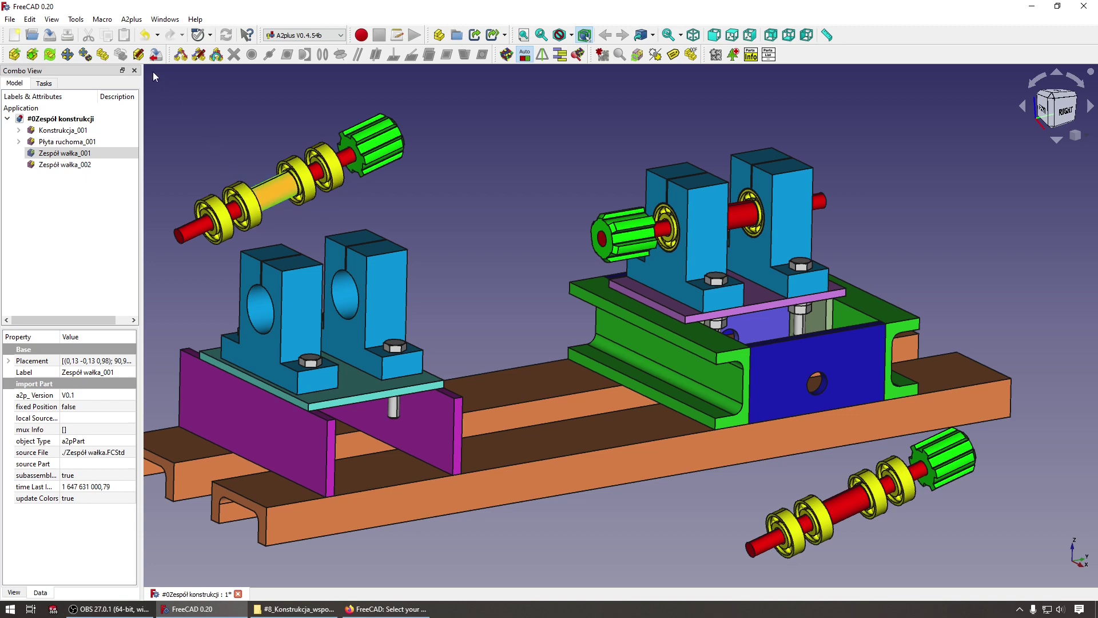
click(139, 54)
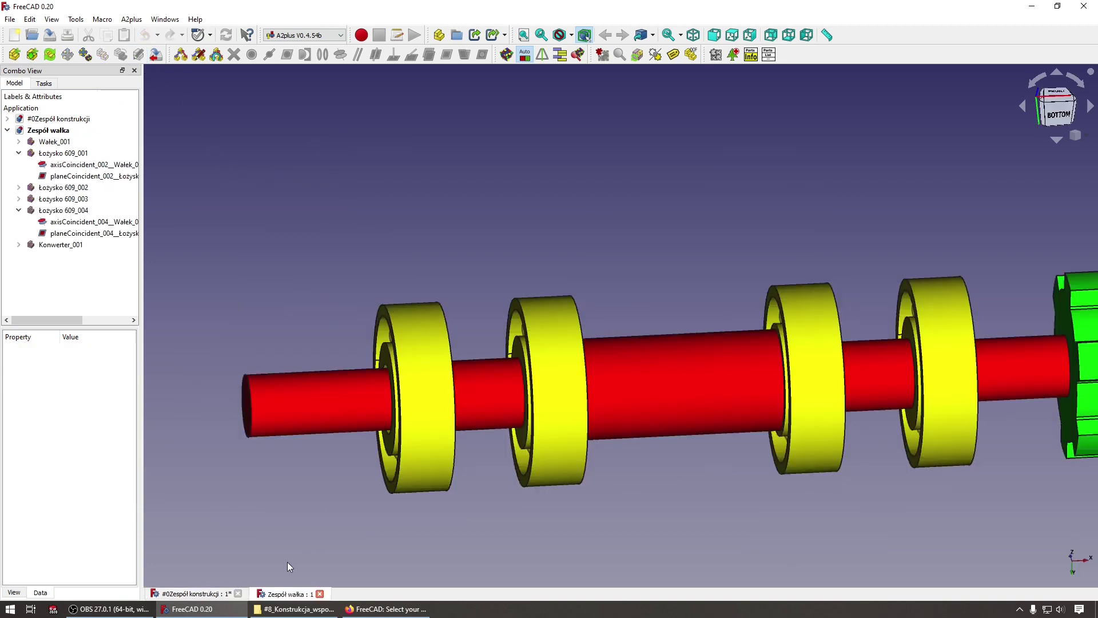
scroll(280, 434, down, 3)
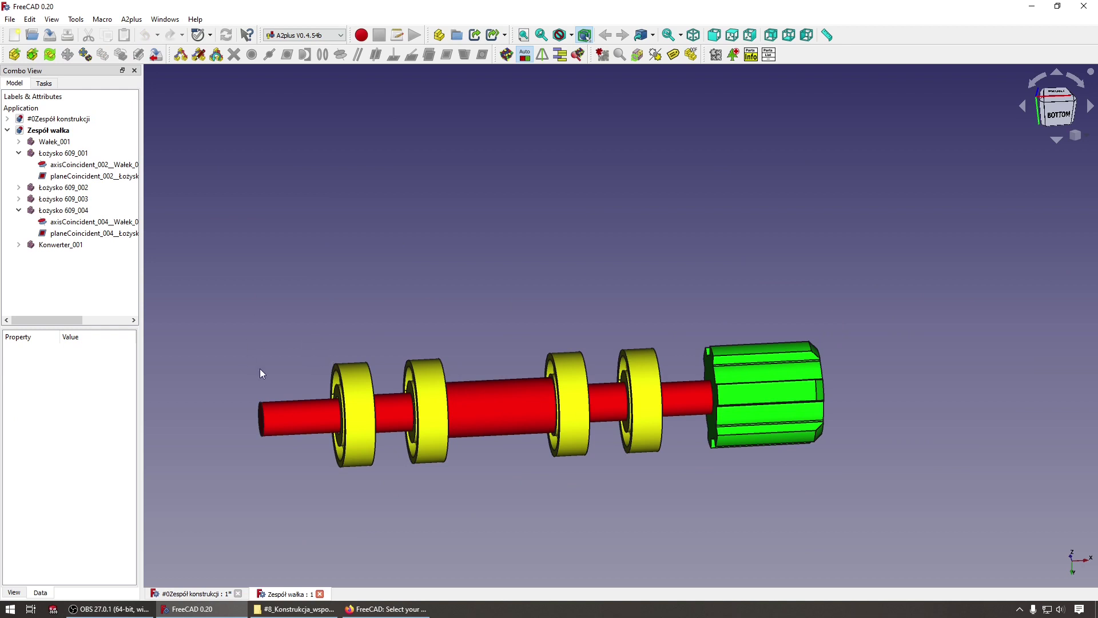
scroll(594, 329, down, 1)
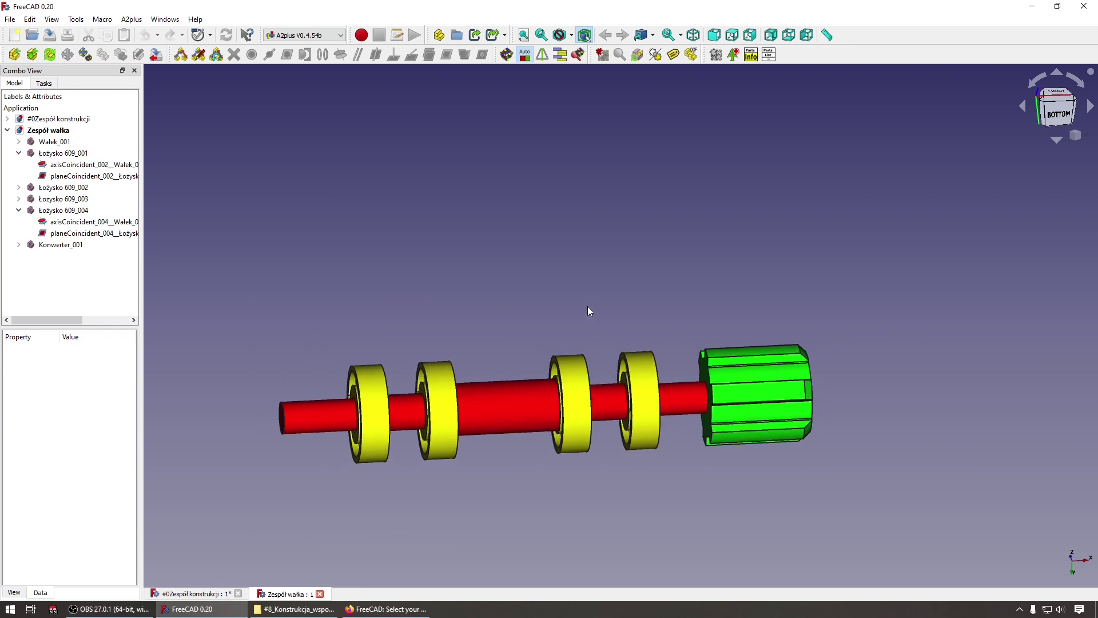
middle_drag(588, 306, 380, 551)
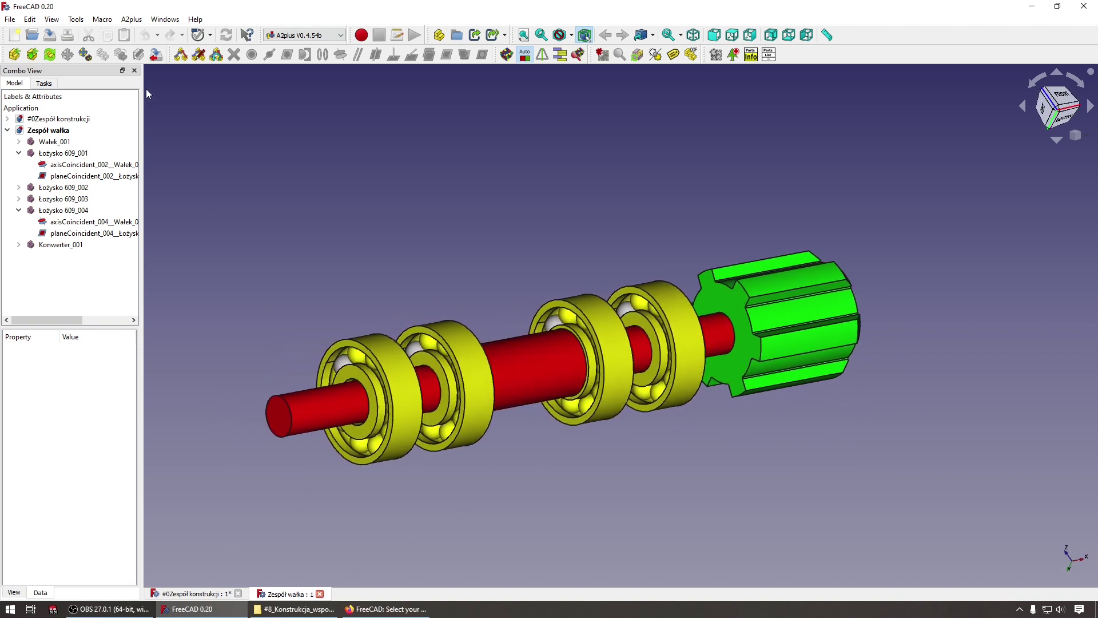
Save and close the Zespół wałka document, returning to #0Zespół konstrukcji, and dismiss Constraint Tools
click(155, 55)
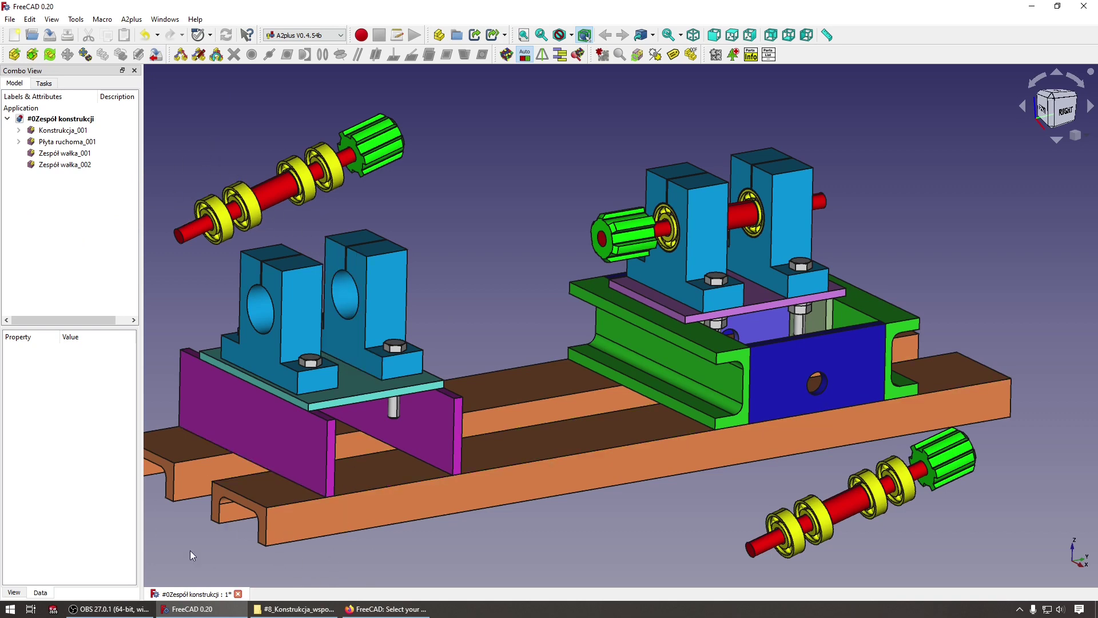
click(181, 55)
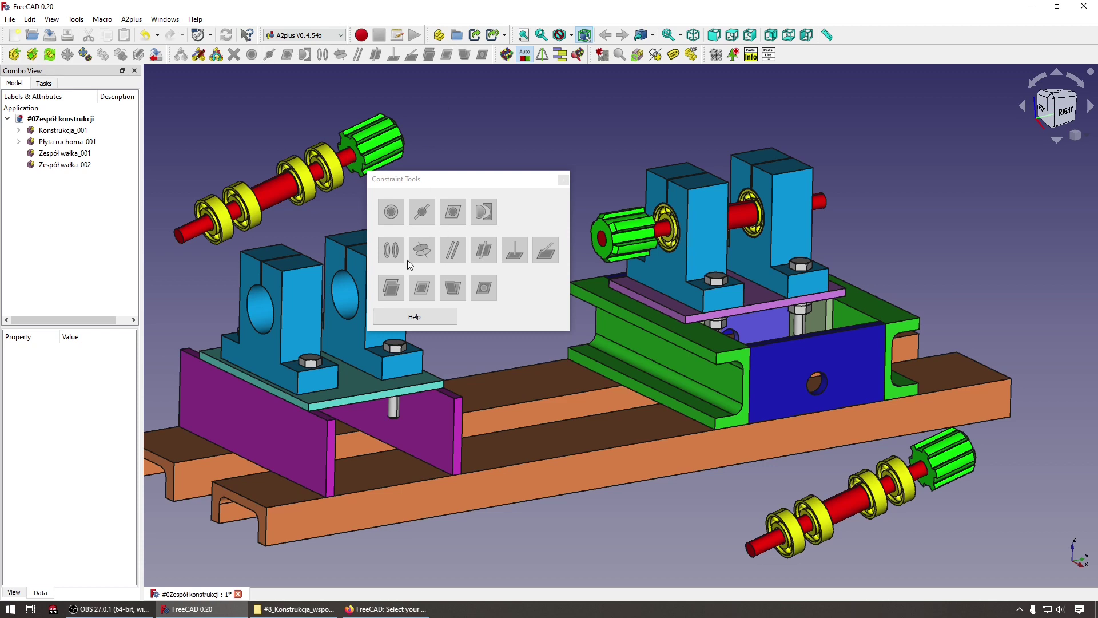
click(563, 179)
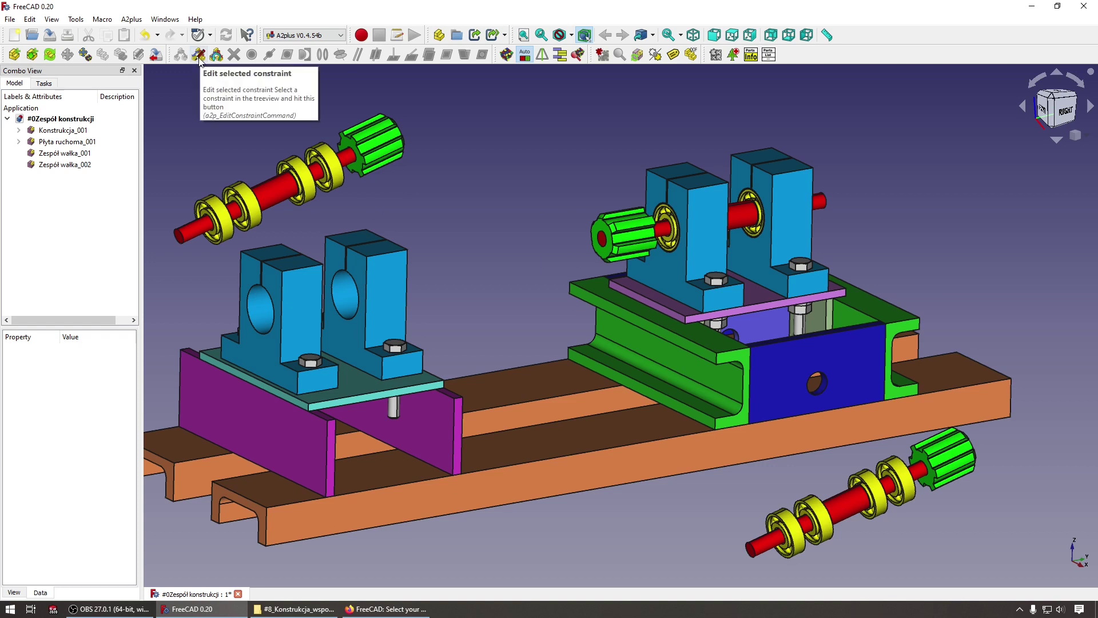
Inspect Płyta ruchoma_001's planeCoincident_001, leaving it opposed with a 0,00 mm offset
click(19, 141)
click(63, 154)
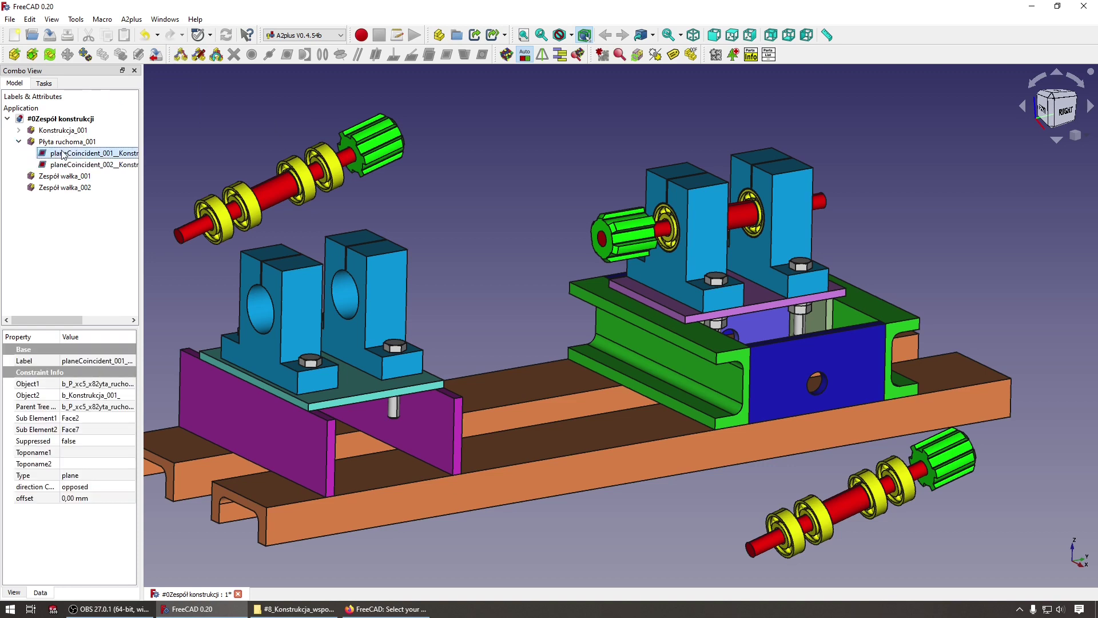
double_click(63, 153)
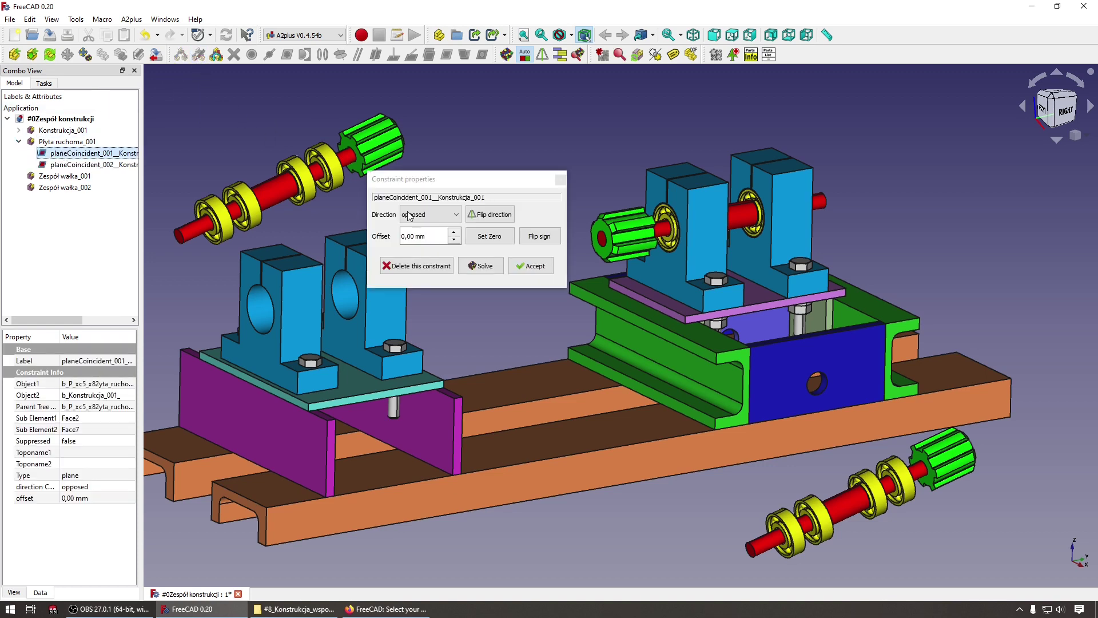
click(447, 213)
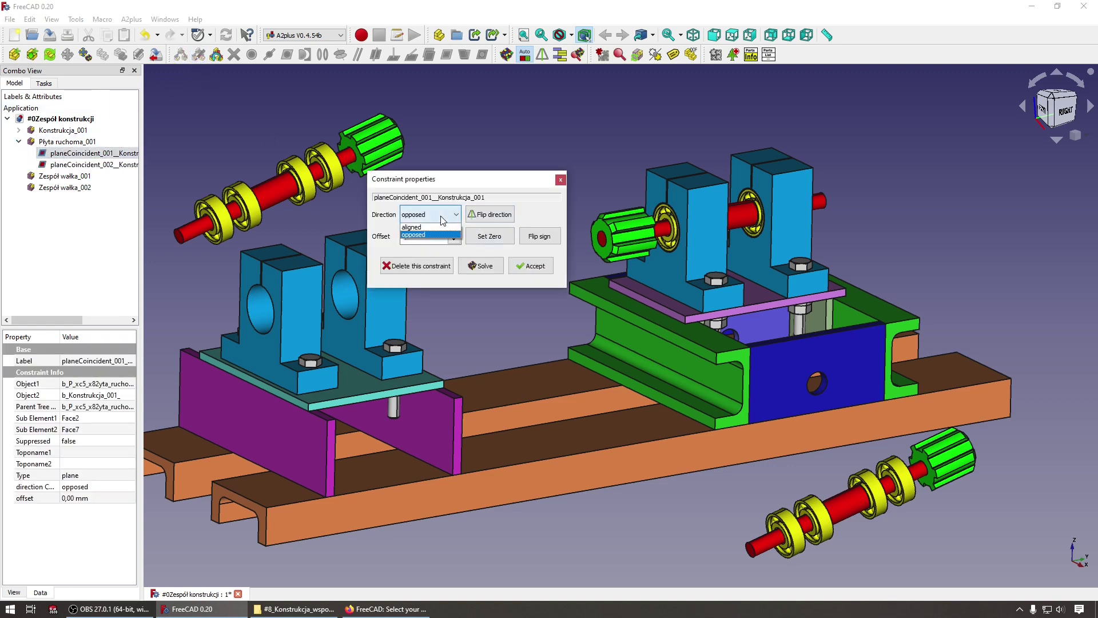
click(525, 203)
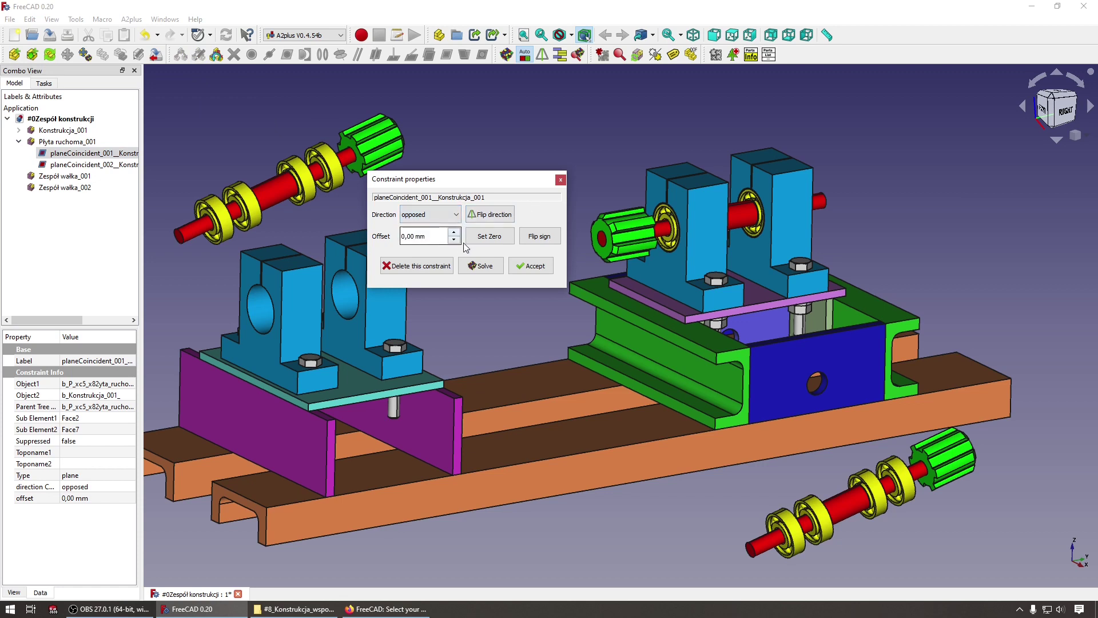
drag(434, 238, 399, 240)
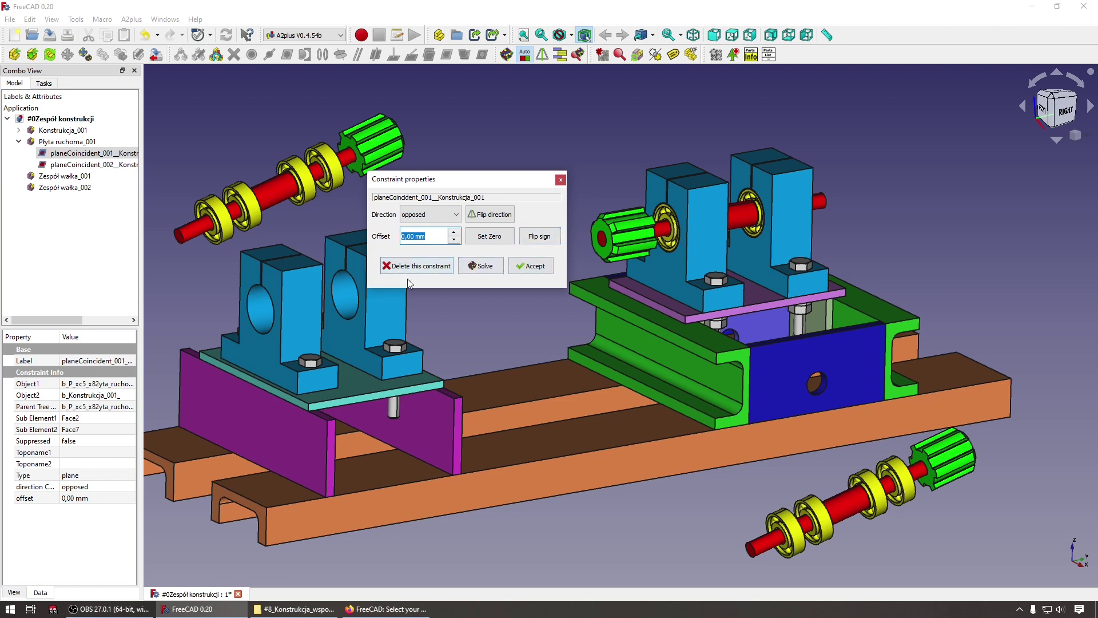
click(560, 181)
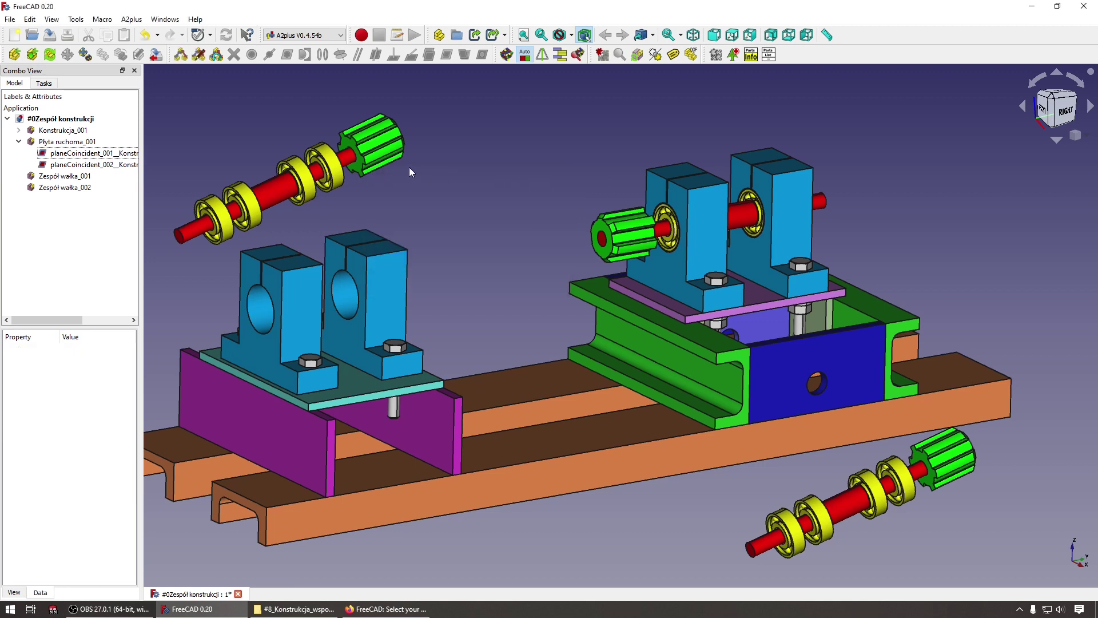
Recalculate all A2plus constraint directions and re-solve the assembly
click(215, 57)
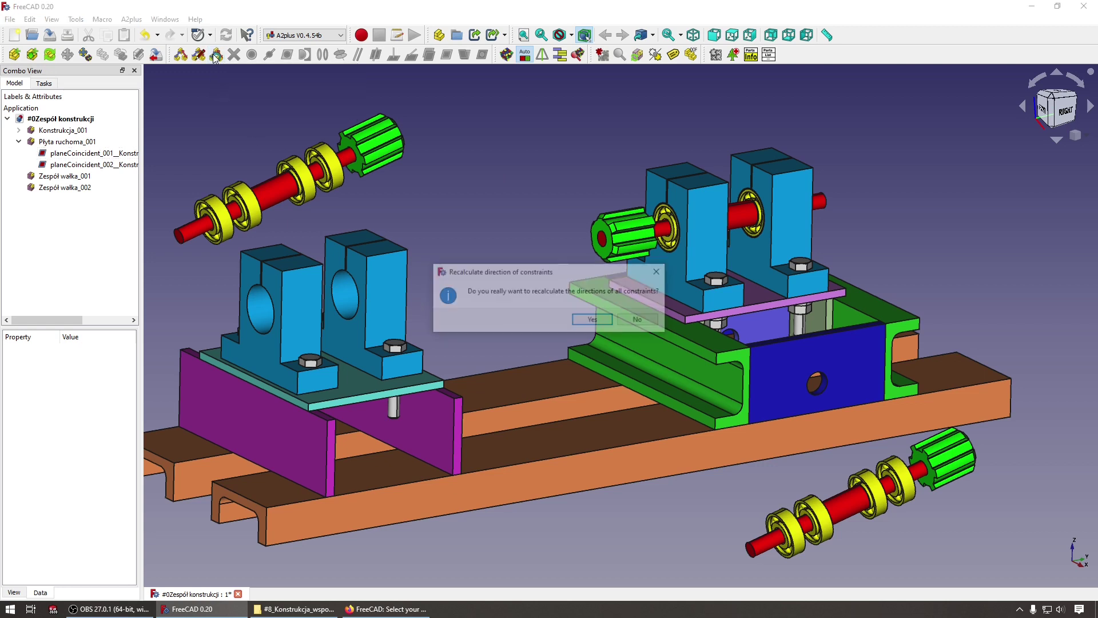
key(Return)
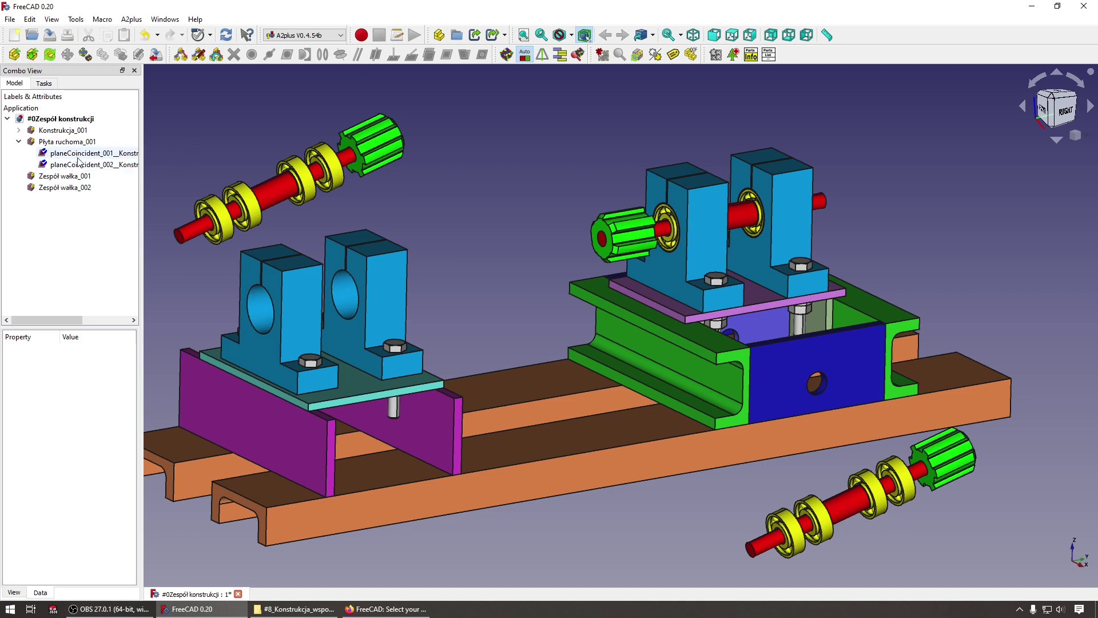
click(48, 56)
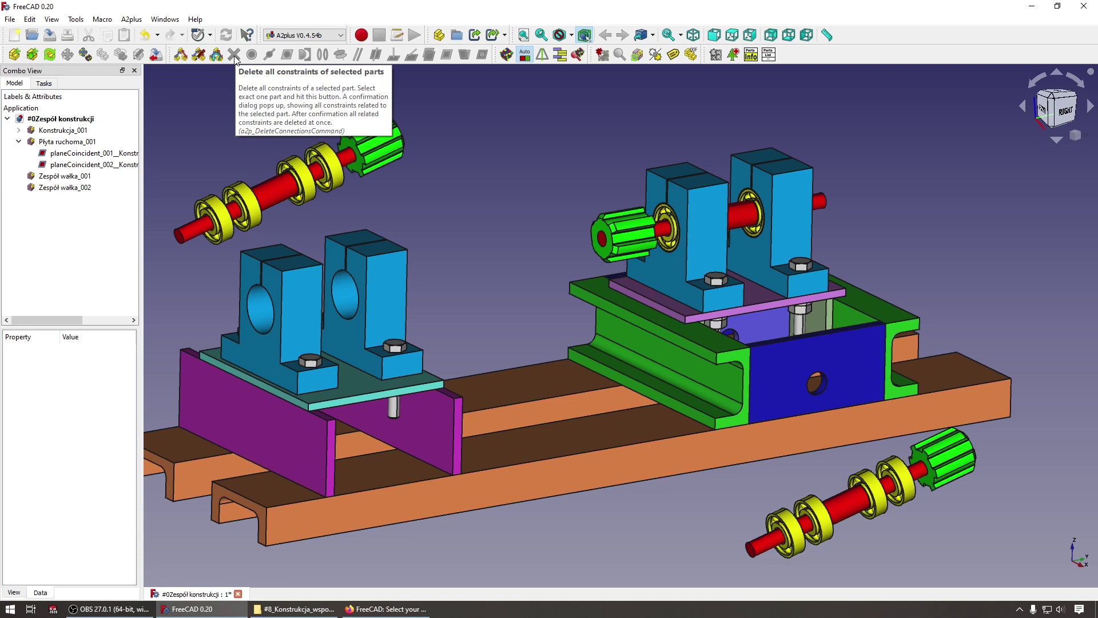
Delete both planeCoincident constraints of Płyta ruchoma_001
click(74, 142)
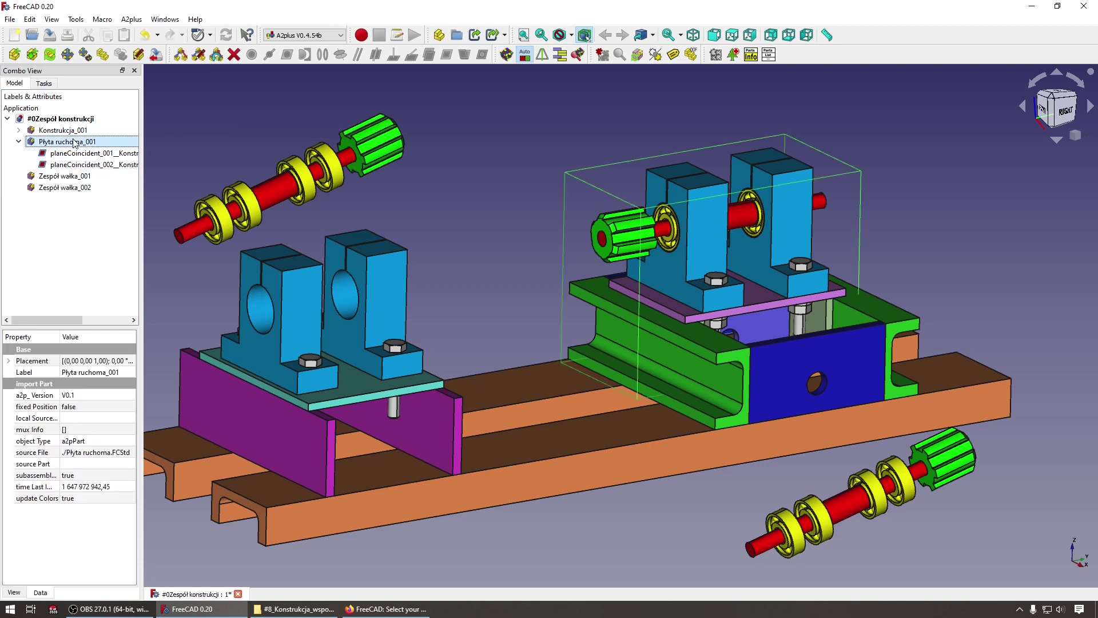
click(233, 55)
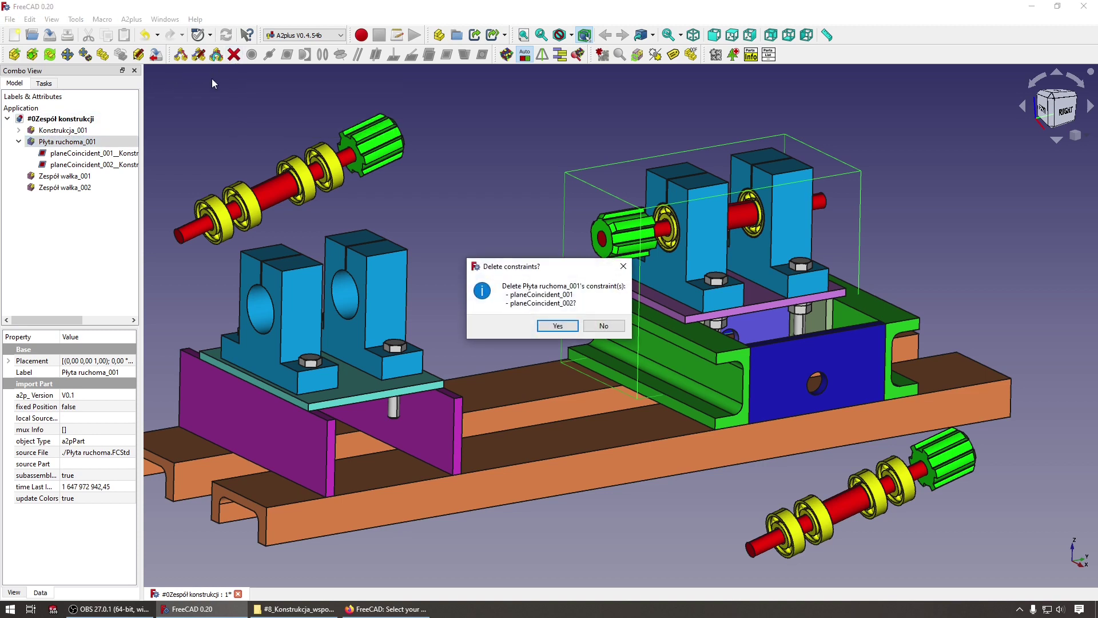
click(558, 326)
Drag the moving plate subassembly up and left, clear above the green carriage
click(473, 183)
click(705, 246)
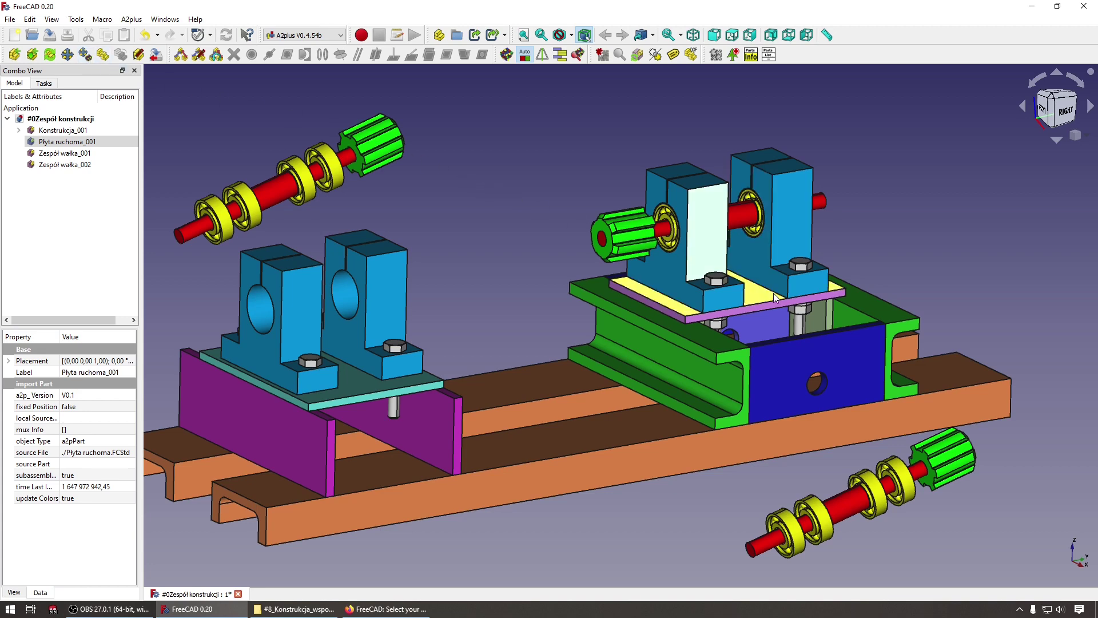
drag(775, 296, 638, 234)
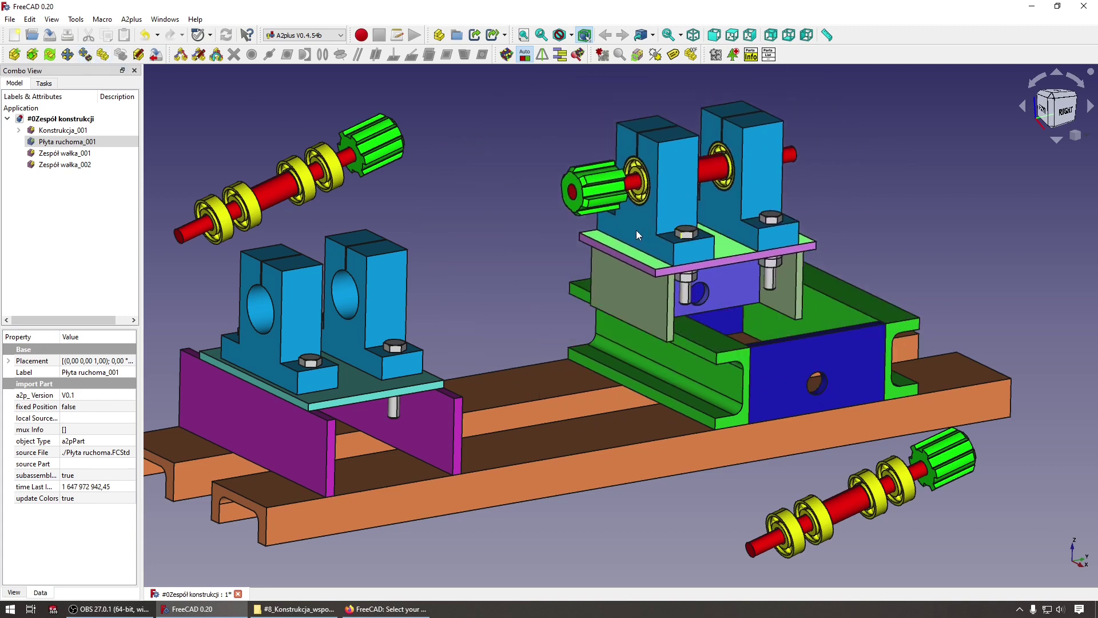
drag(638, 235, 608, 180)
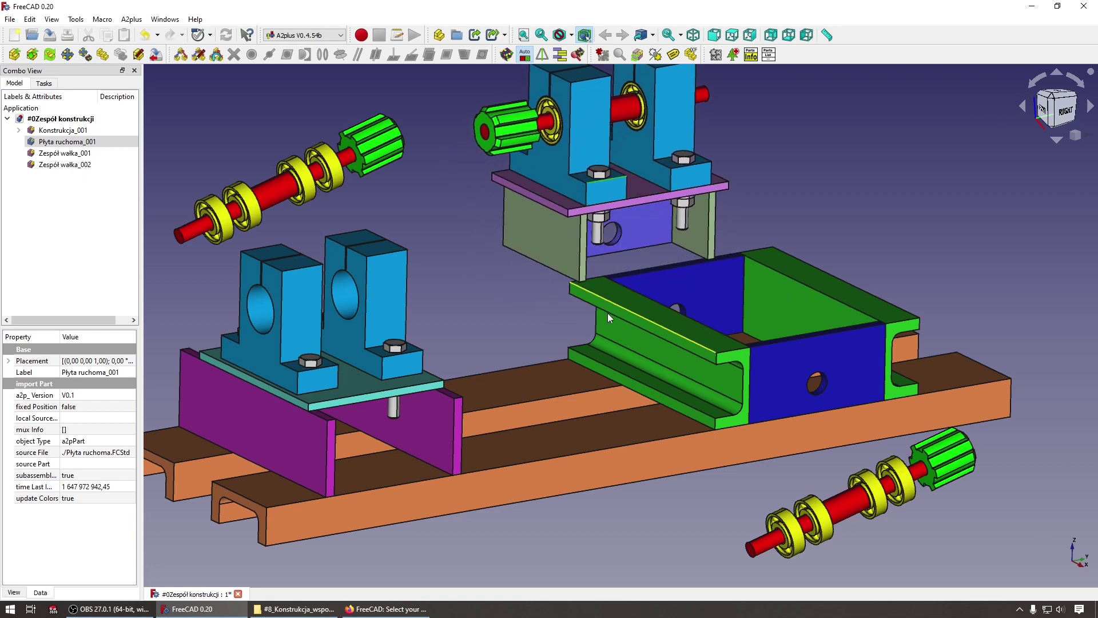
click(540, 314)
scroll(583, 350, down, 1)
scroll(504, 173, up, 1)
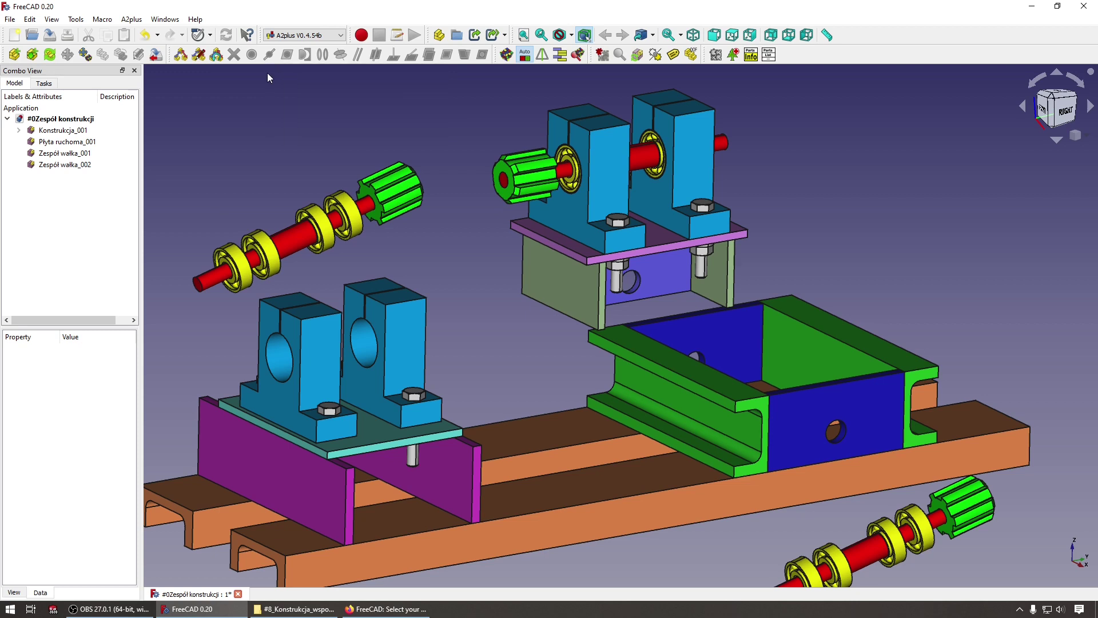
click(411, 332)
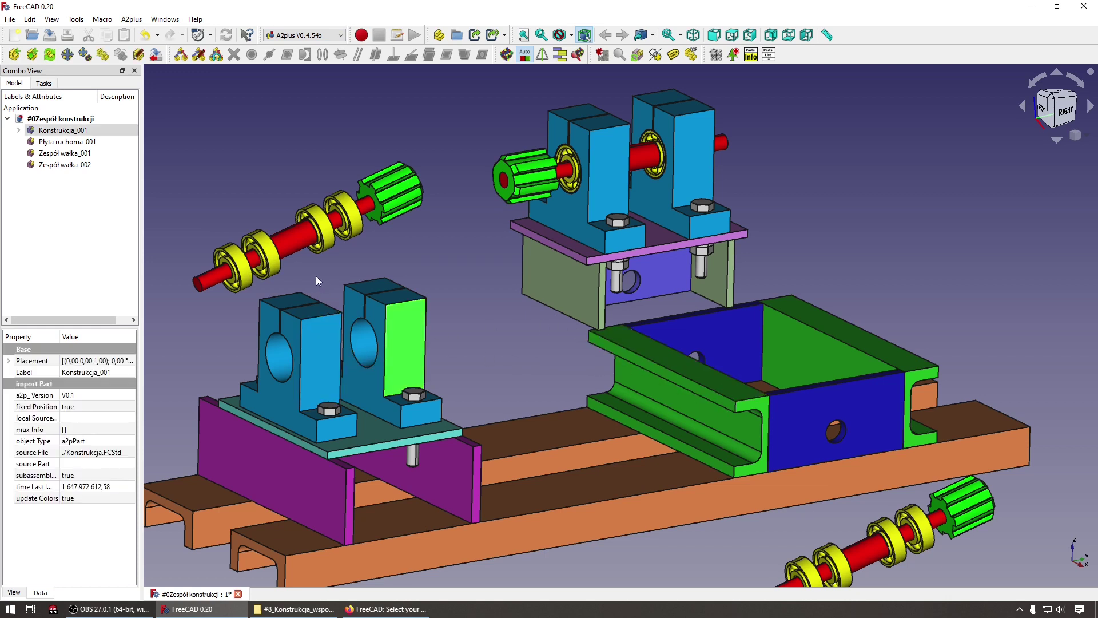
click(397, 269)
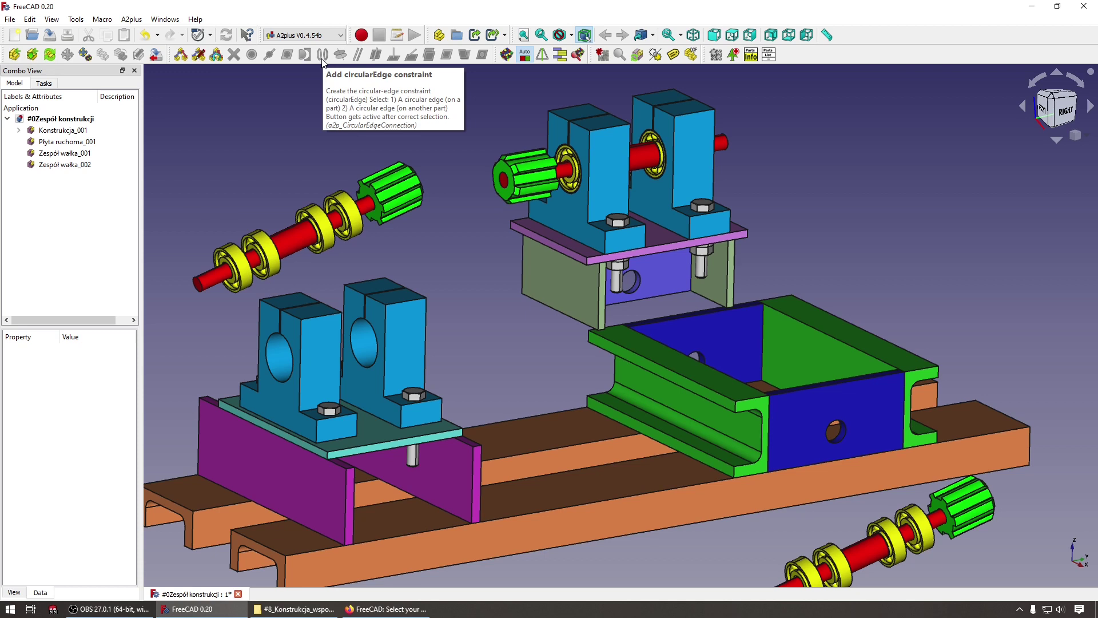
Fit the left shaft's end edge into the bearing-block hole with a circularEdge constraint
click(201, 283)
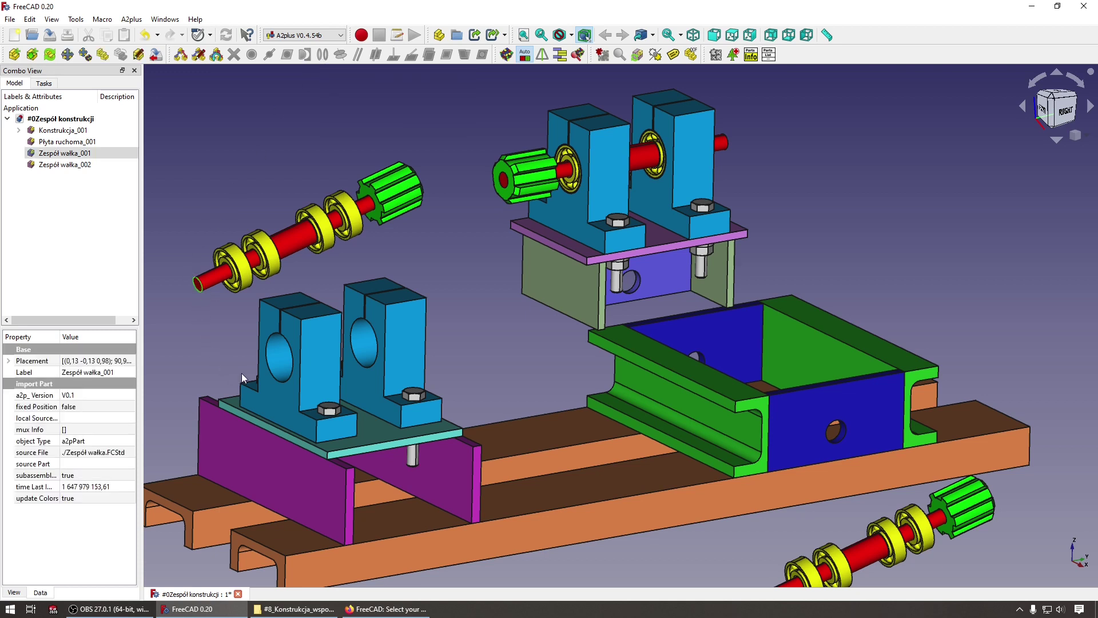
ctrl+click(275, 361)
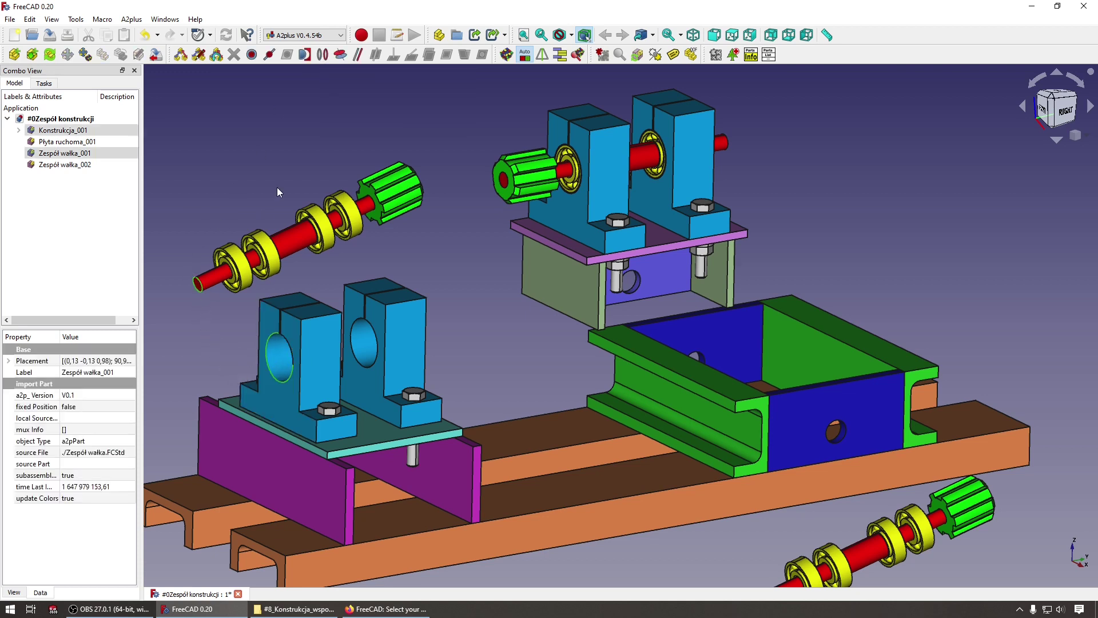
click(321, 55)
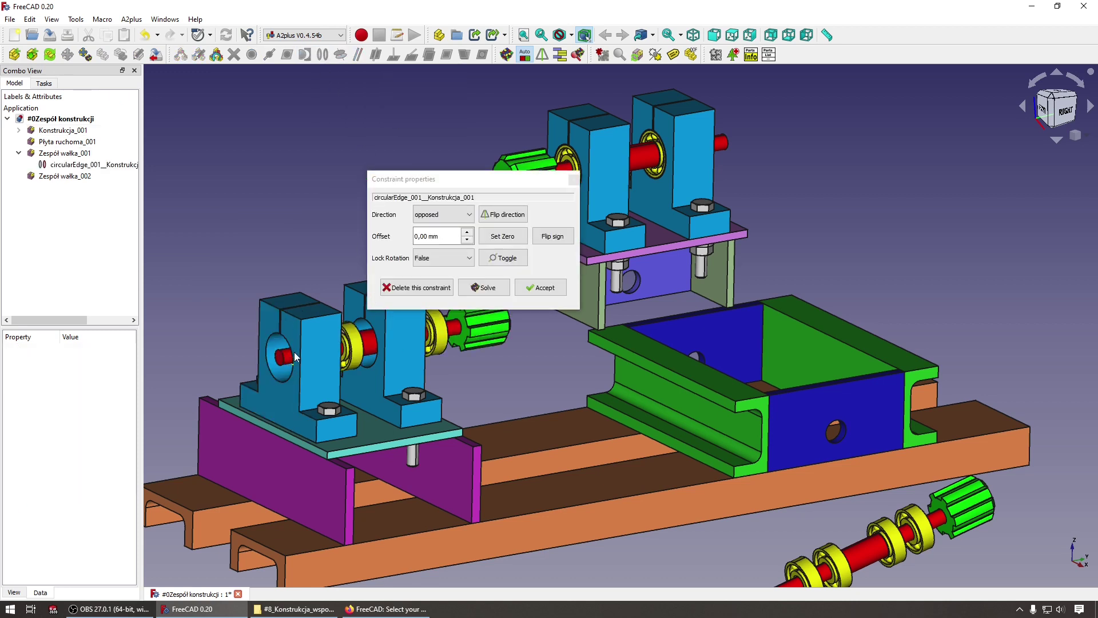
click(531, 297)
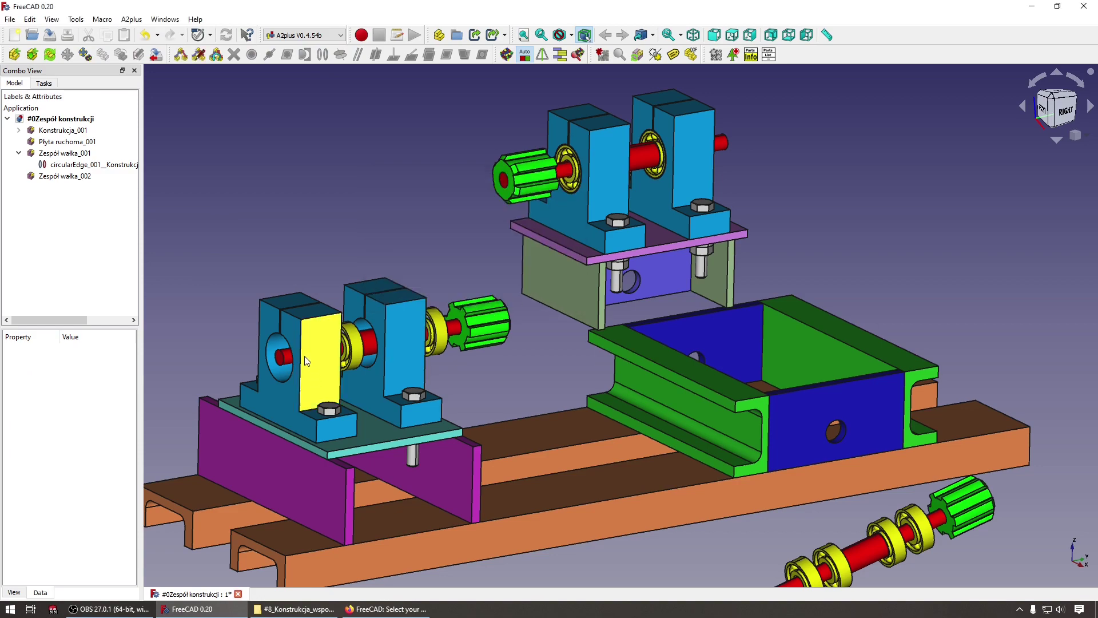
scroll(255, 378, up, 5)
scroll(286, 372, up, 2)
middle_drag(317, 362, 370, 320)
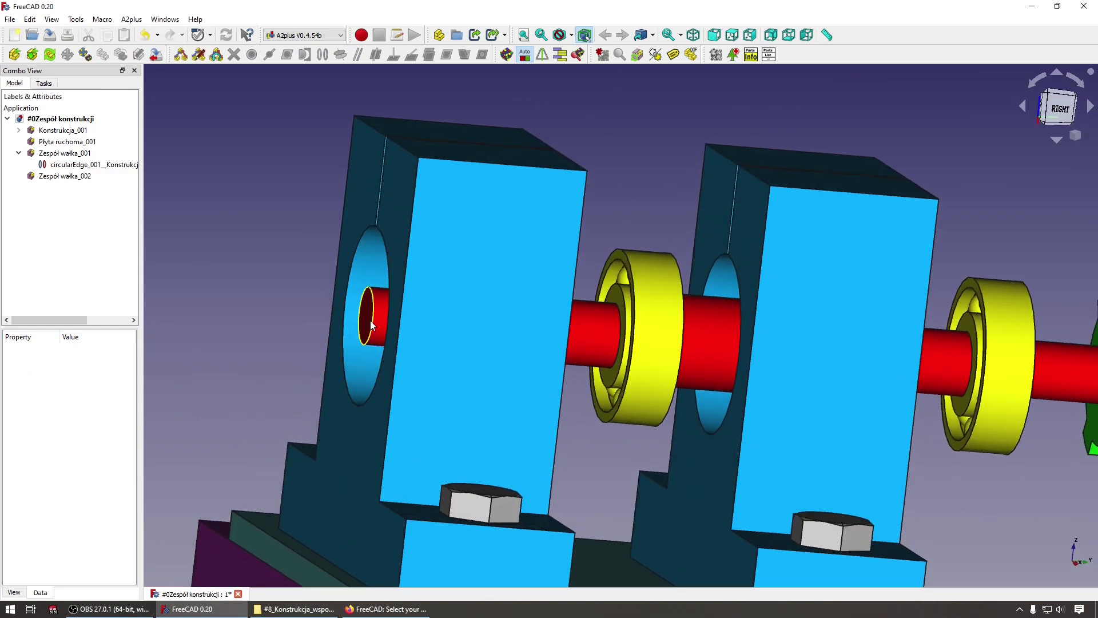
scroll(438, 320, down, 5)
middle_drag(471, 322, 383, 309)
scroll(382, 309, up, 2)
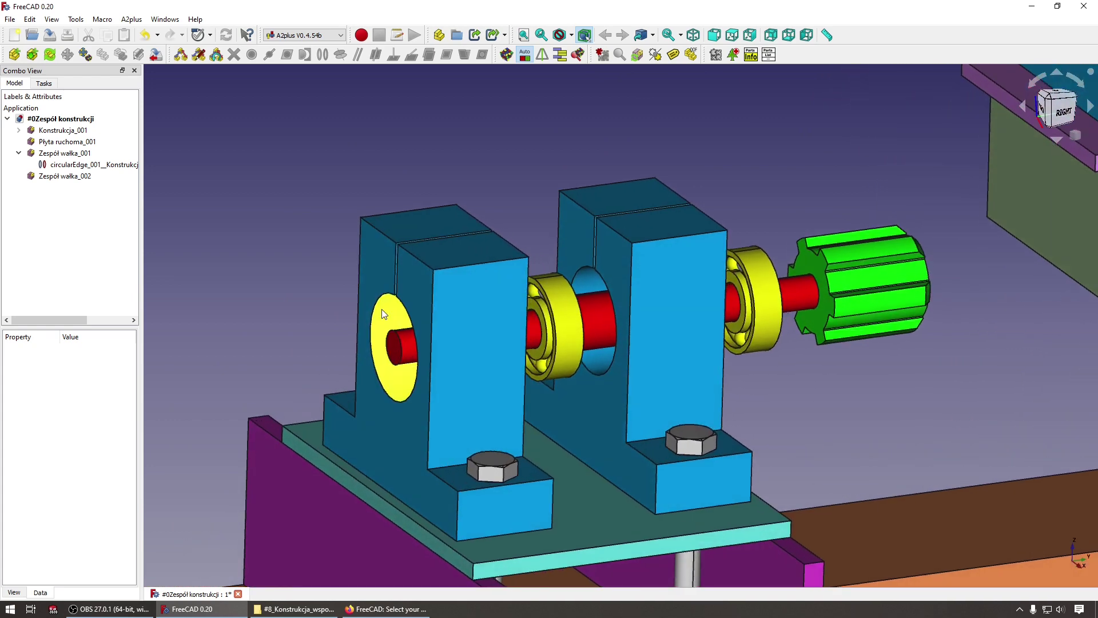
scroll(367, 316, down, 2)
scroll(385, 316, up, 1)
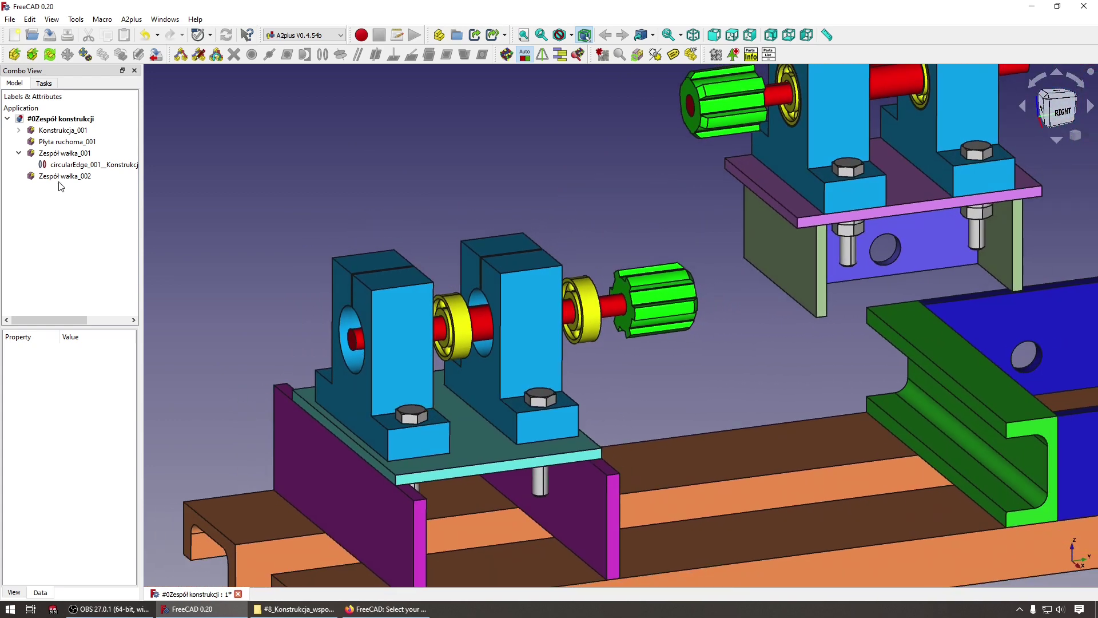
Delete circularEdge_001 and drag the shaft back up out of the bearing blocks
click(61, 165)
key(Delete)
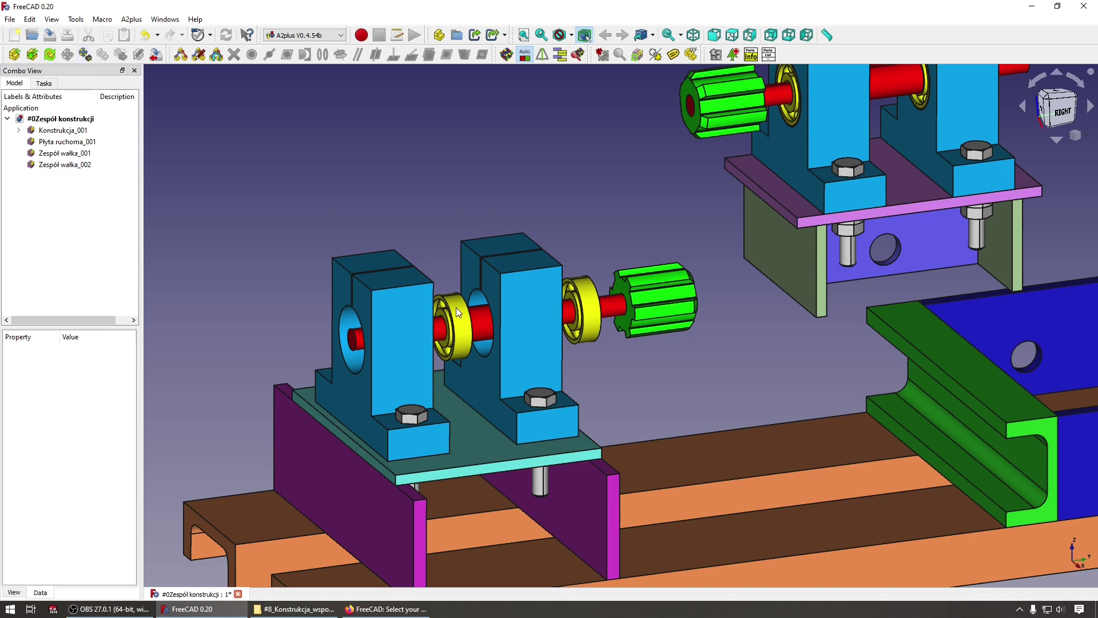
drag(481, 326, 309, 166)
Seat Zespół wałka_001's shaft in the left pillow-block bore with axisCoincident_001
click(274, 253)
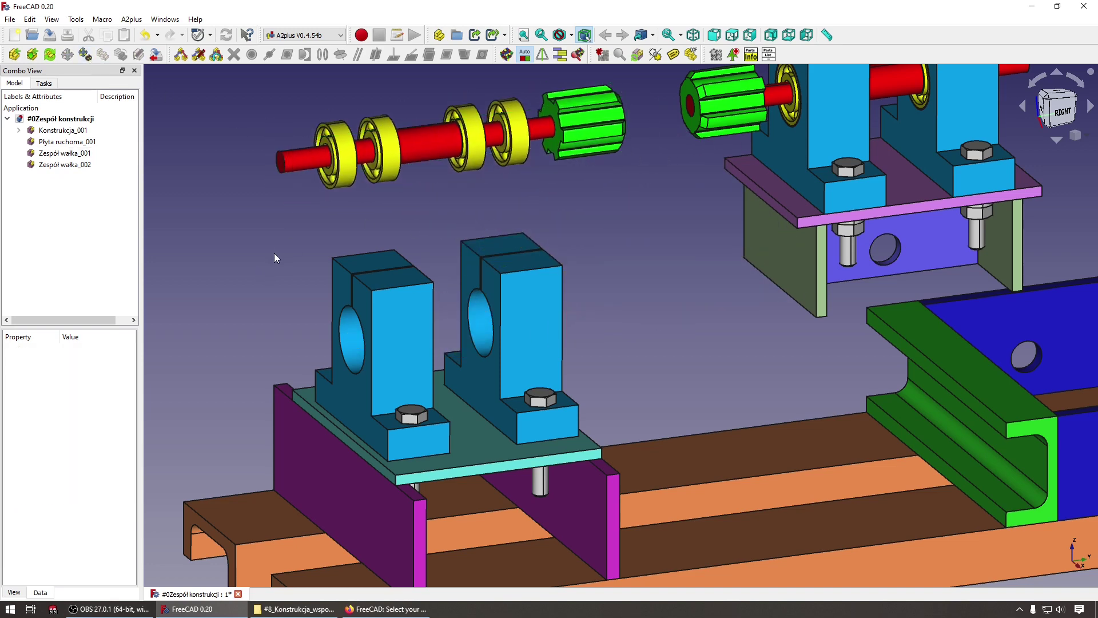
scroll(307, 284, up, 2)
scroll(348, 208, down, 5)
scroll(399, 133, up, 4)
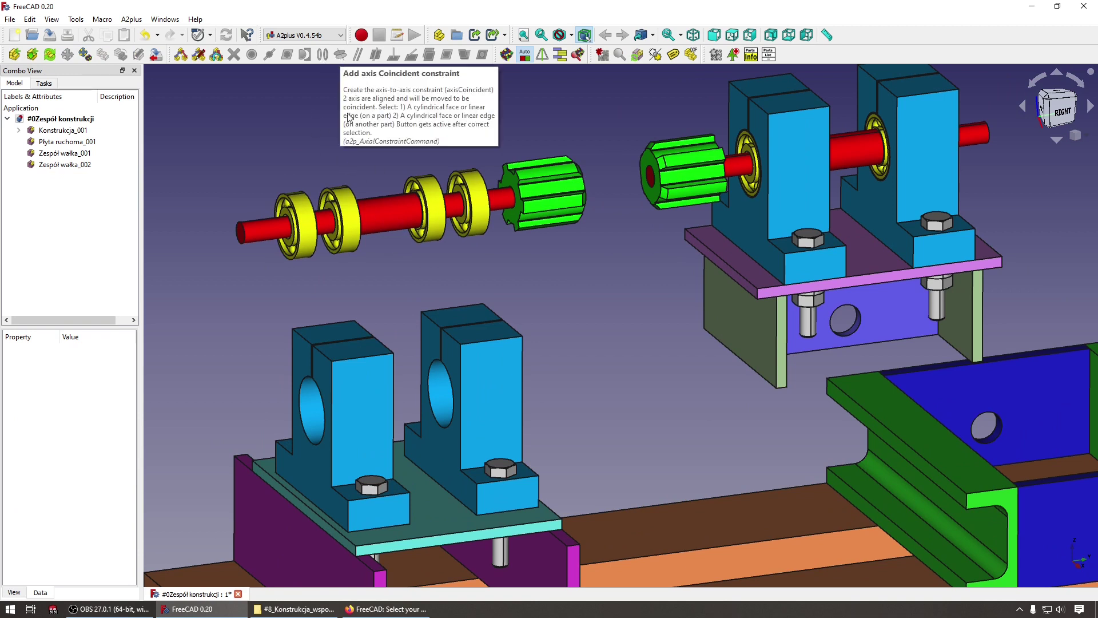
click(393, 229)
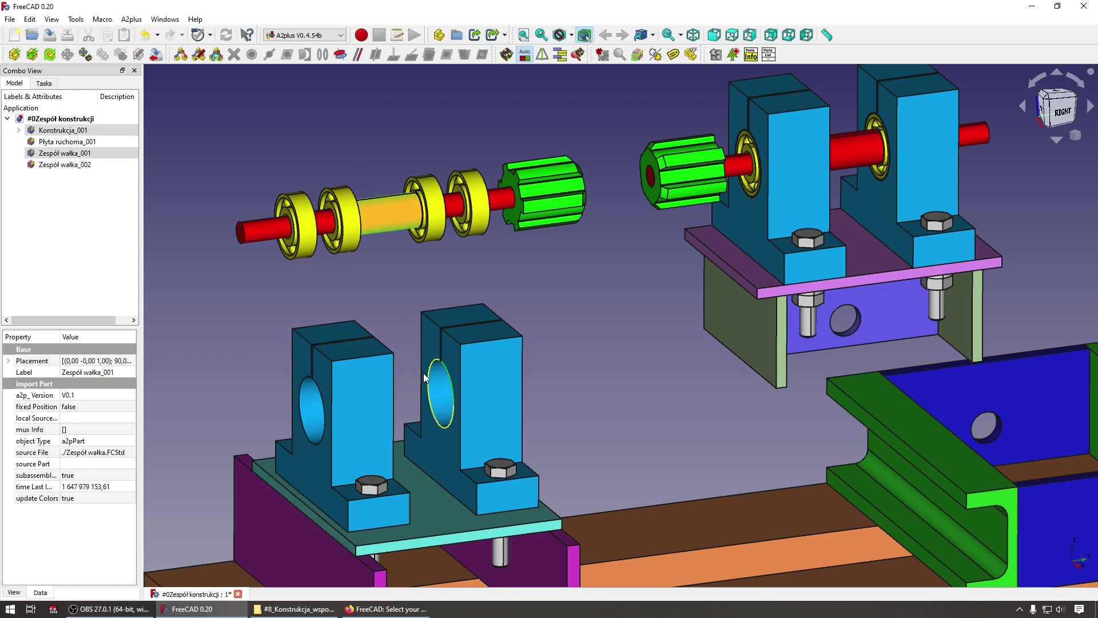
click(384, 247)
click(386, 221)
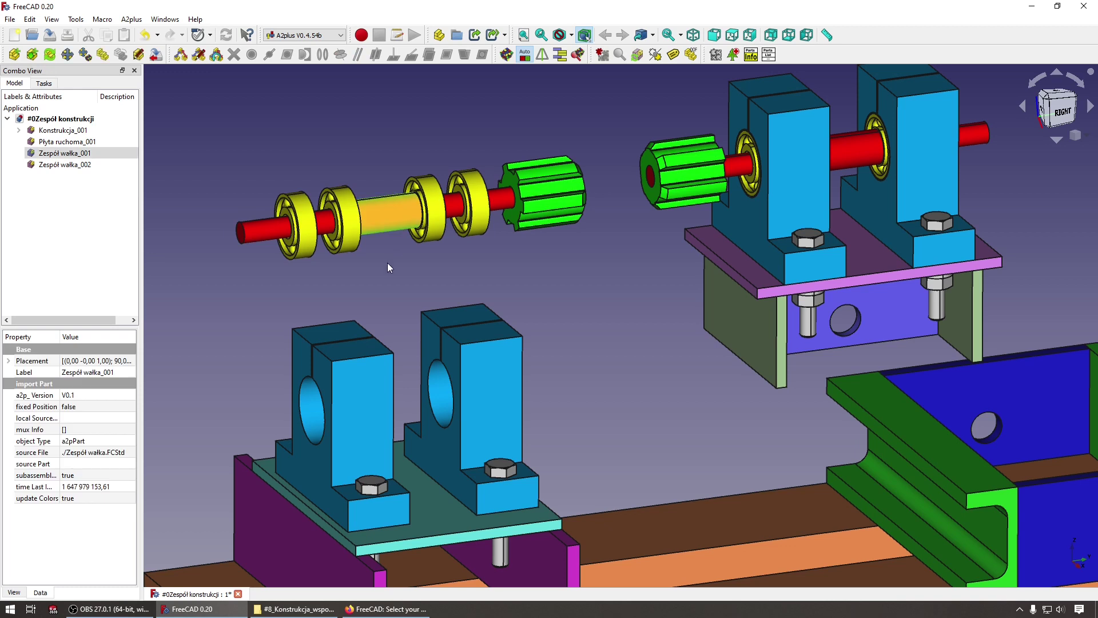
ctrl+click(445, 403)
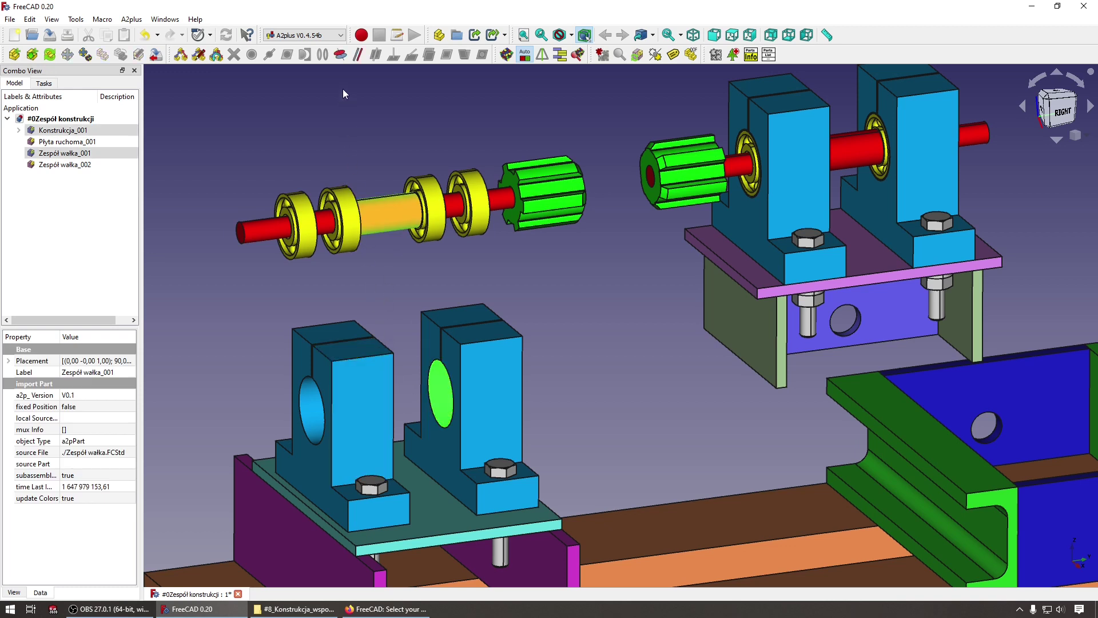
click(340, 55)
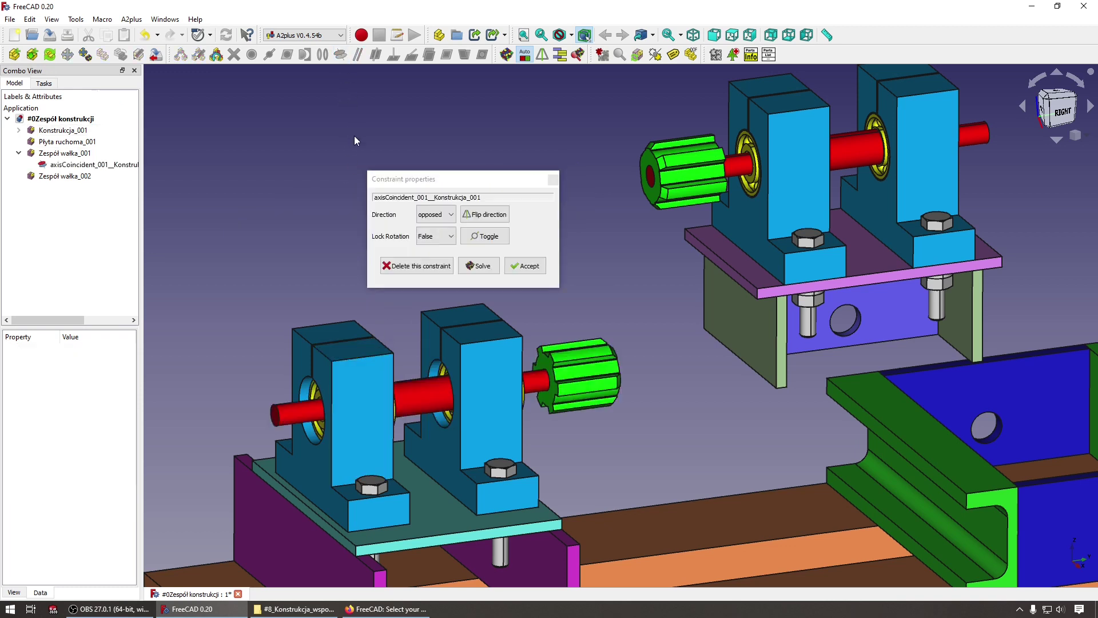
click(535, 275)
scroll(518, 324, up, 5)
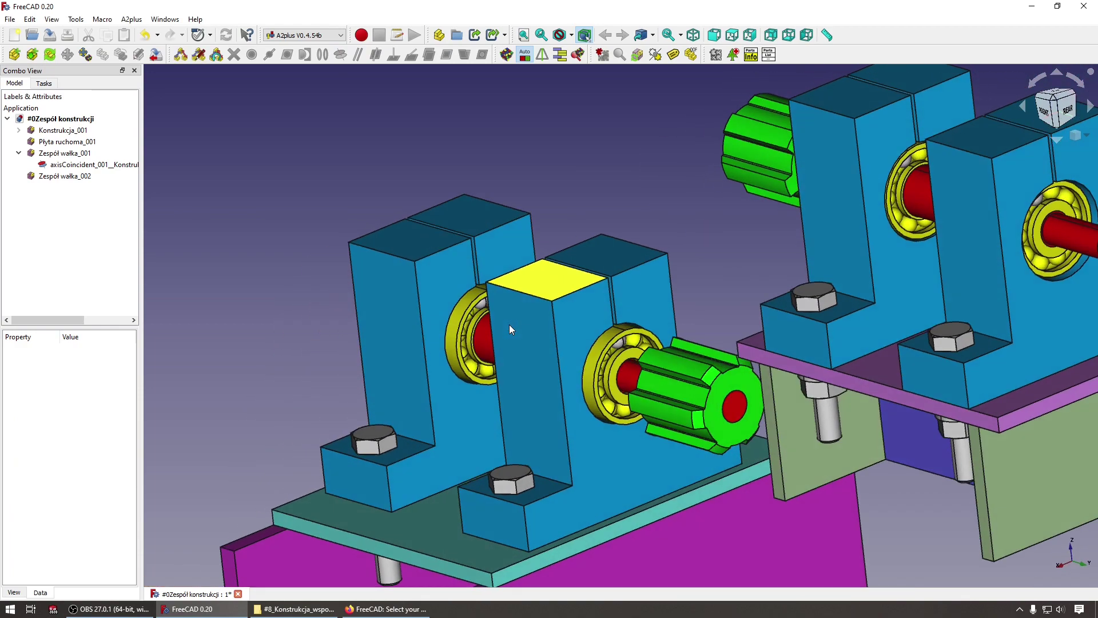
mouse_move(509, 324)
middle_down()
mouse_move(622, 342)
mouse_move(622, 376)
middle_up()
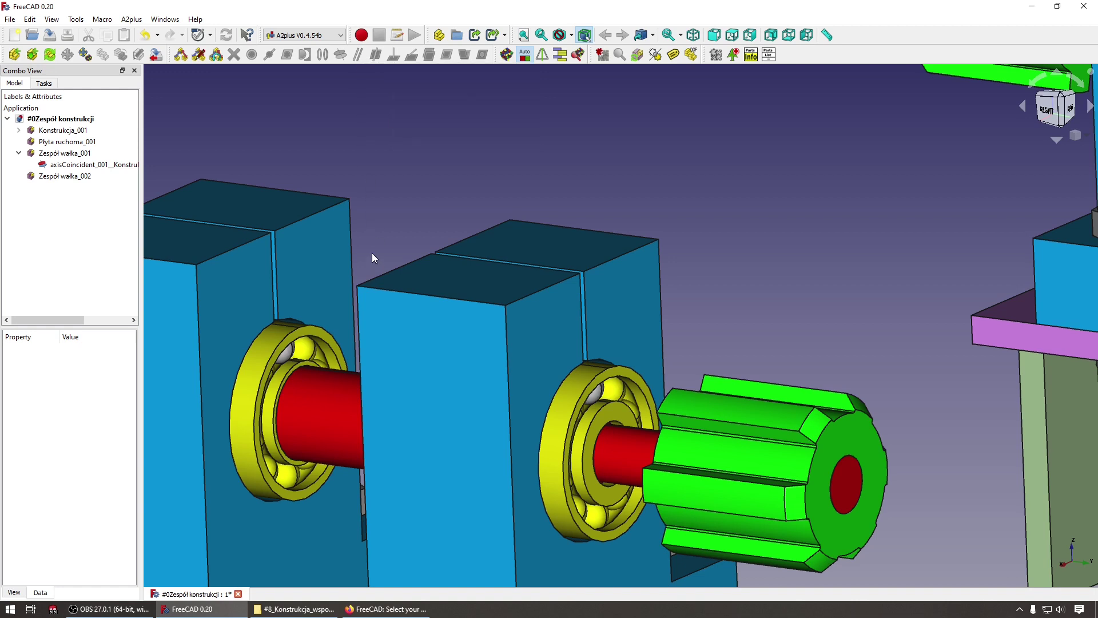
scroll(372, 253, down, 2)
scroll(372, 252, down, 2)
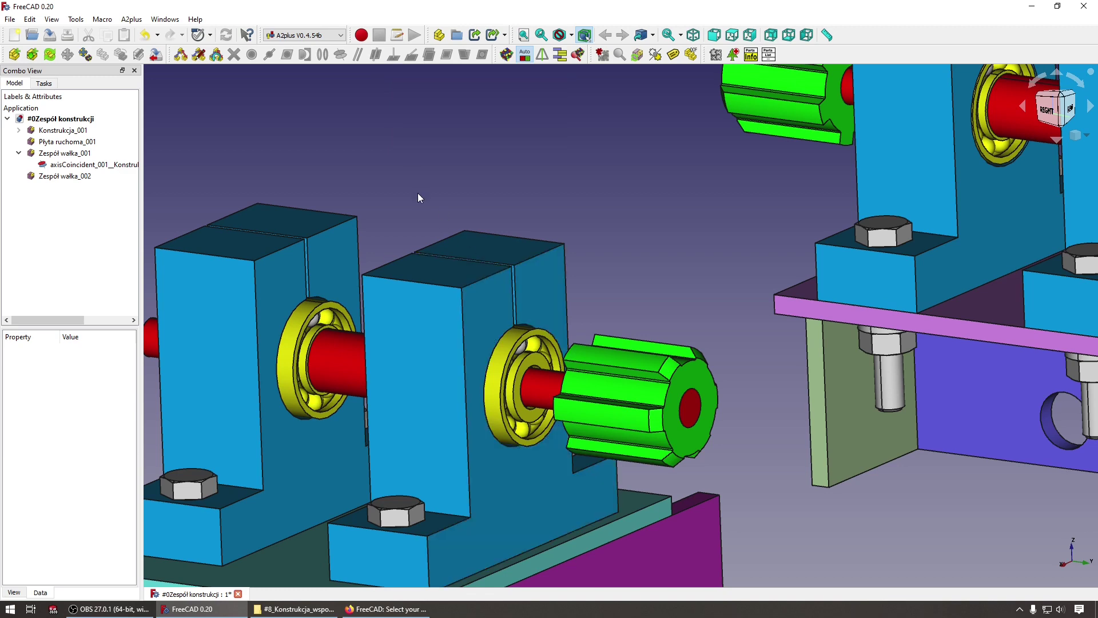
scroll(586, 270, down, 4)
scroll(466, 291, up, 1)
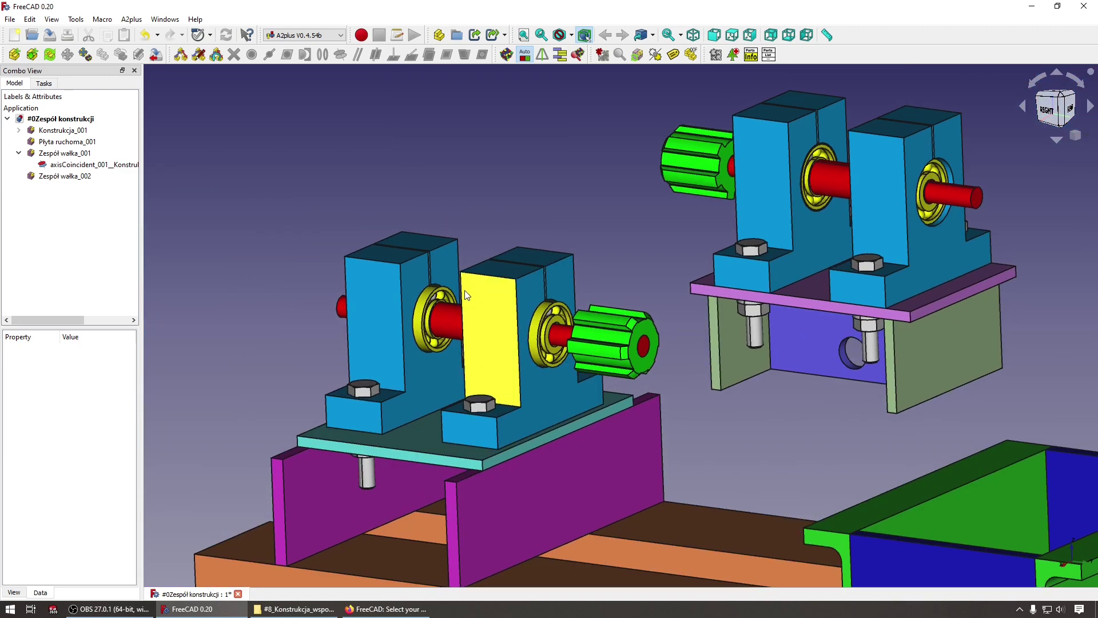
scroll(461, 282, up, 4)
scroll(455, 272, down, 1)
scroll(429, 256, down, 1)
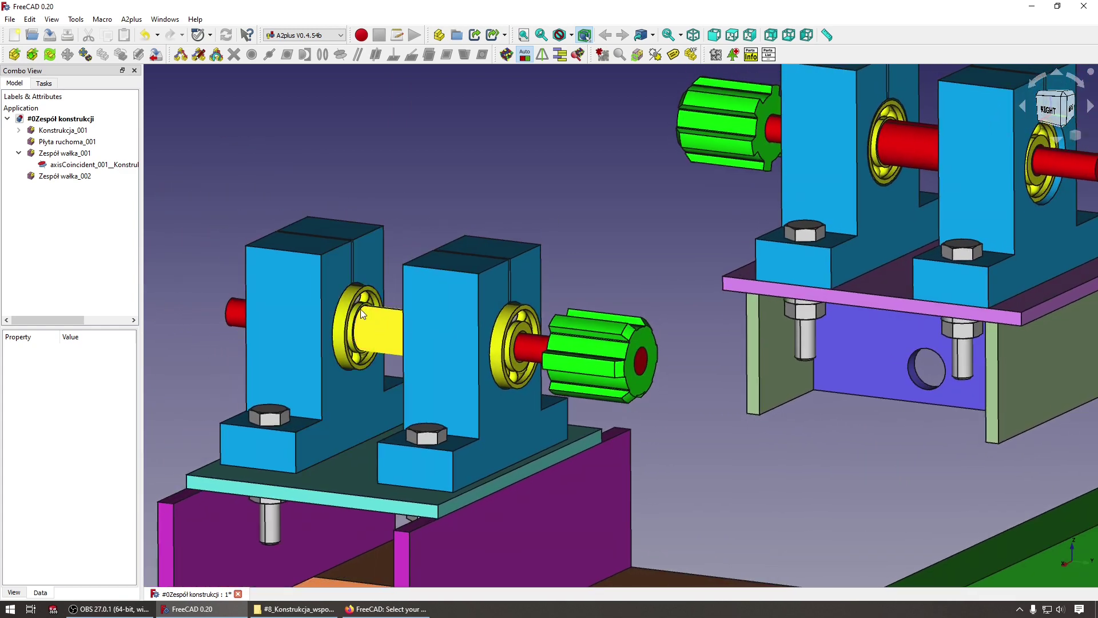
Delete axisCoincident_001 and pull the shaft assembly out of the bearing blocks
click(80, 165)
key(Delete)
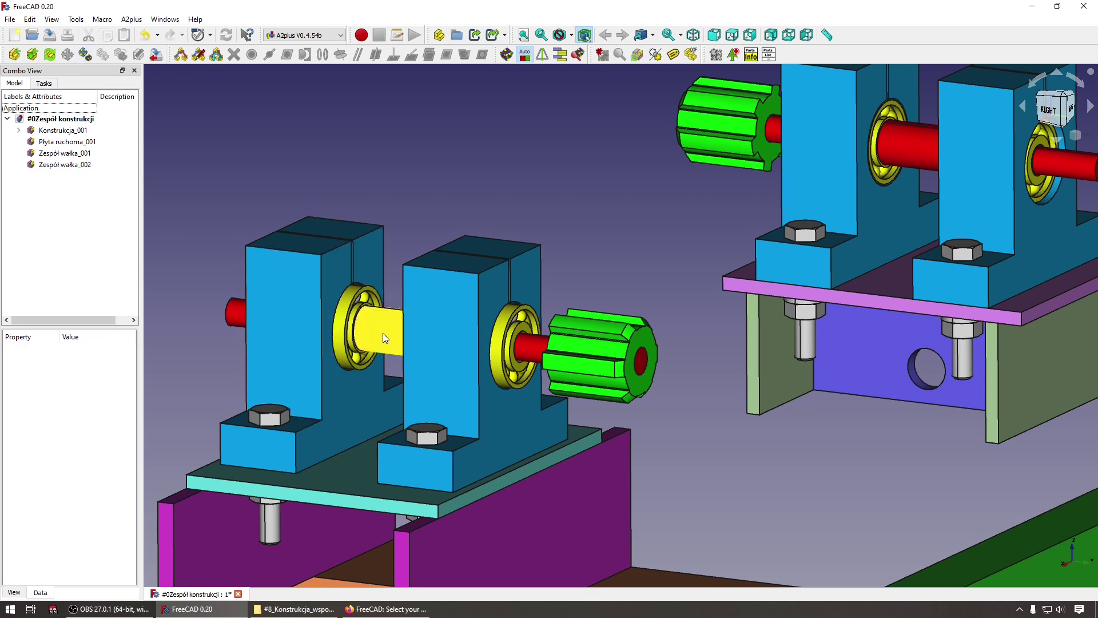
drag(383, 333, 429, 174)
click(573, 187)
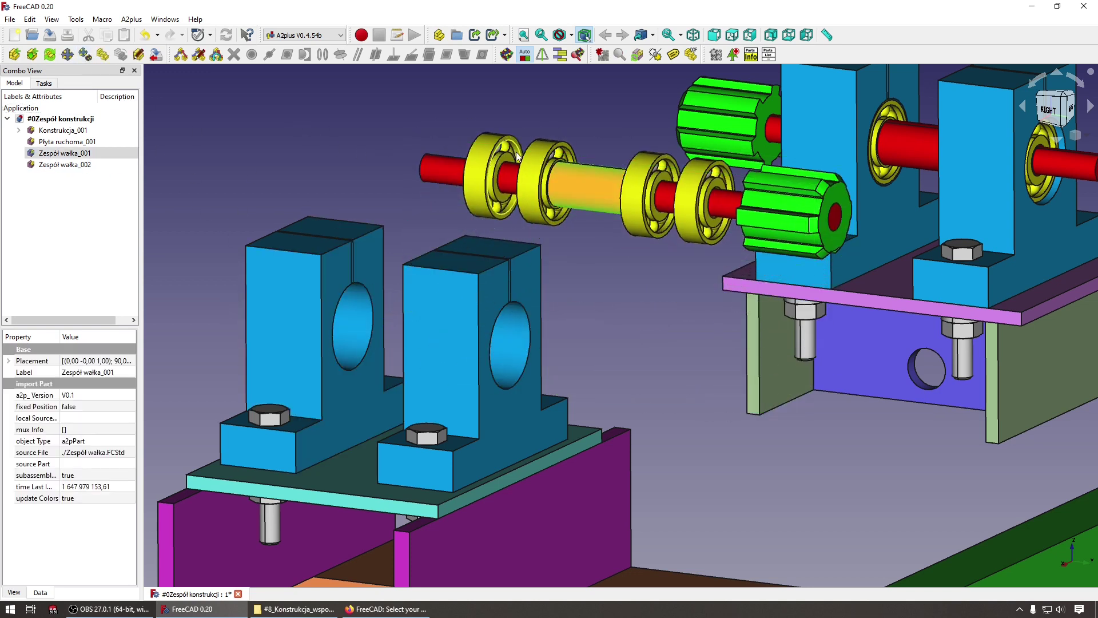
ctrl+click(527, 276)
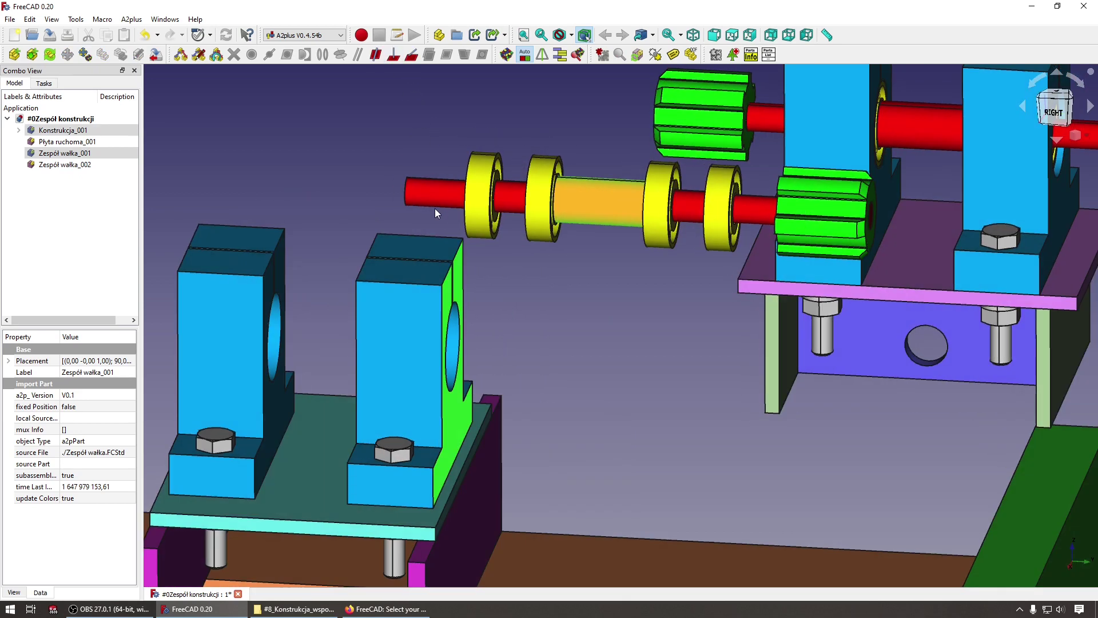
middle_drag(434, 208, 410, 241)
scroll(568, 263, up, 3)
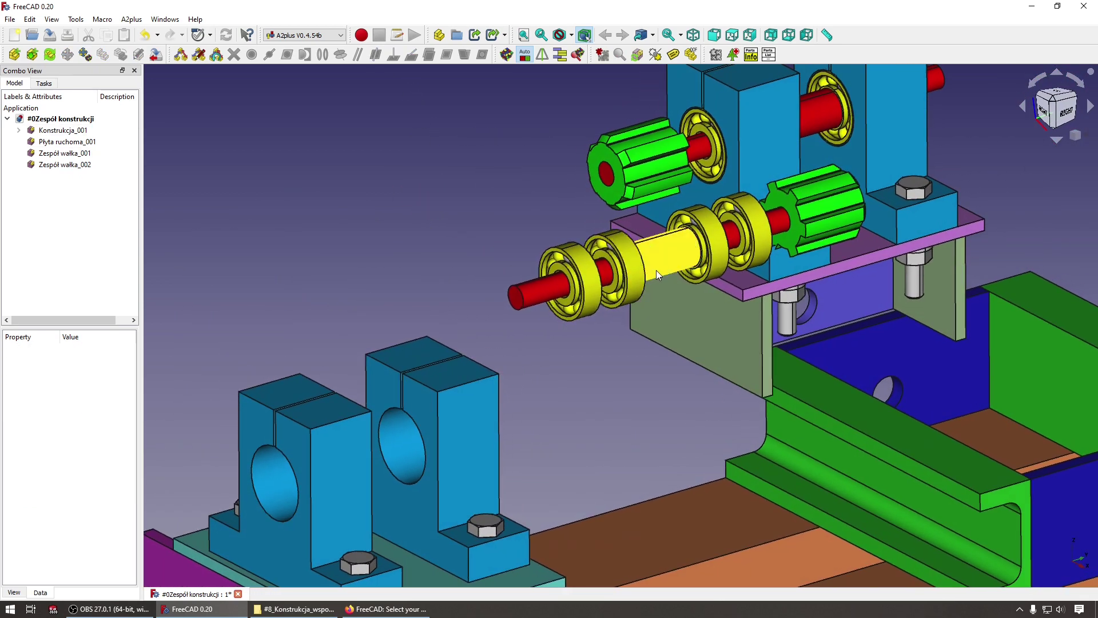
Move the shaft assembly up-left and rotate it about its vertical axis
click(657, 267)
click(85, 55)
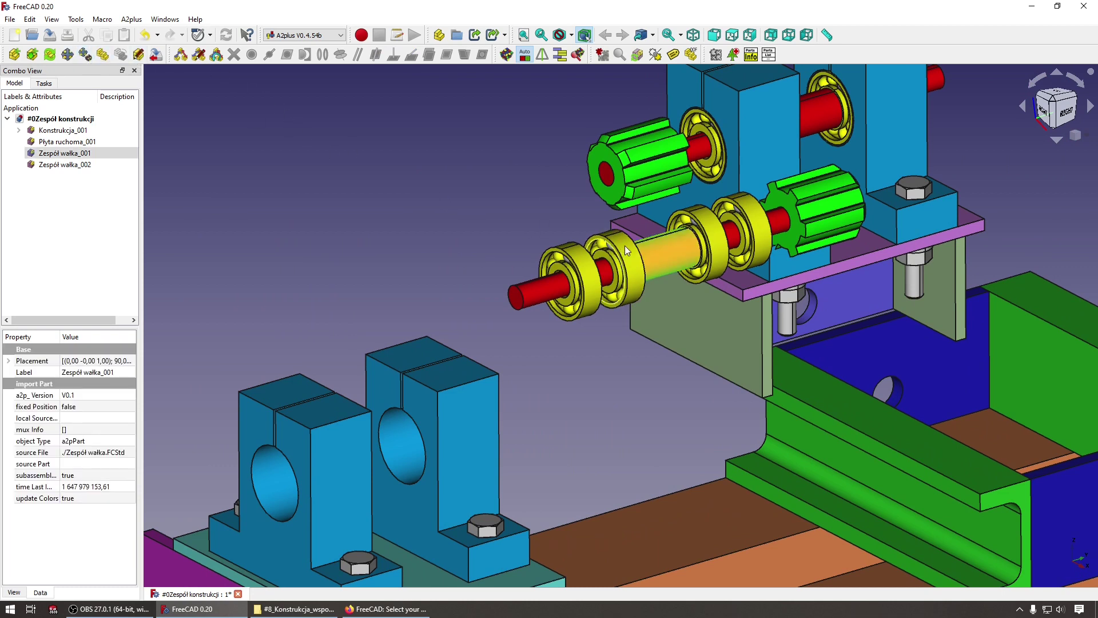
click(223, 237)
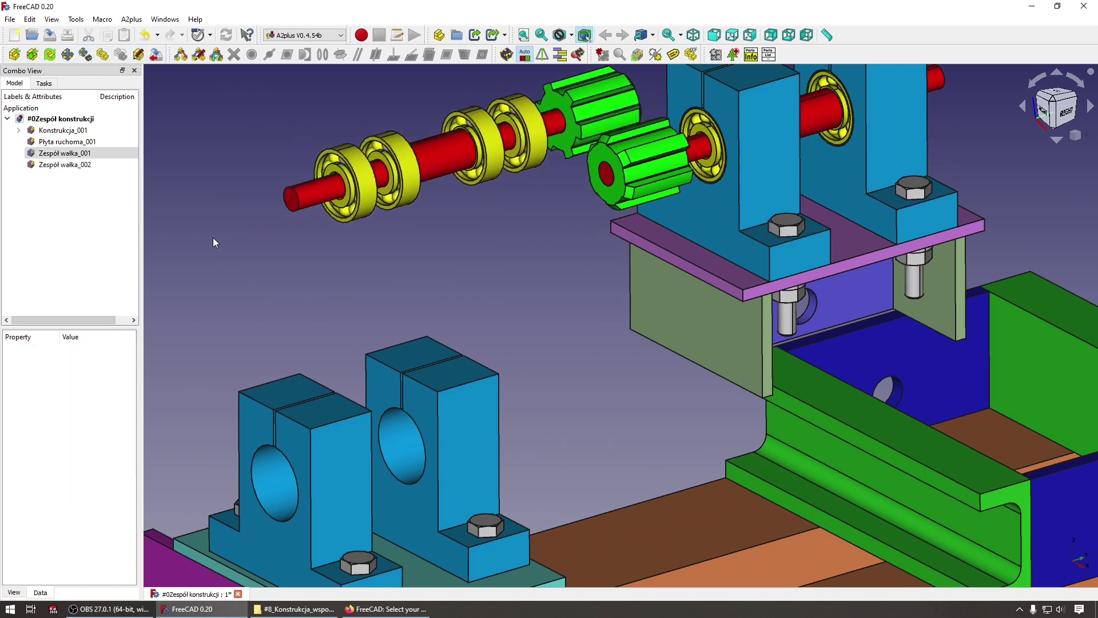
click(447, 152)
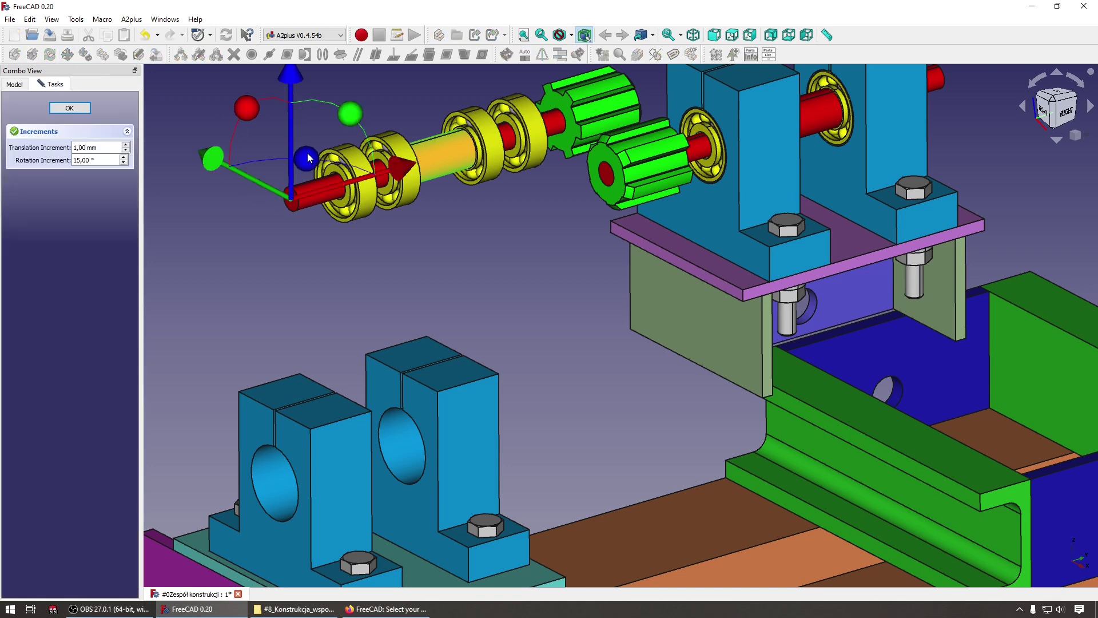
drag(307, 155, 160, 108)
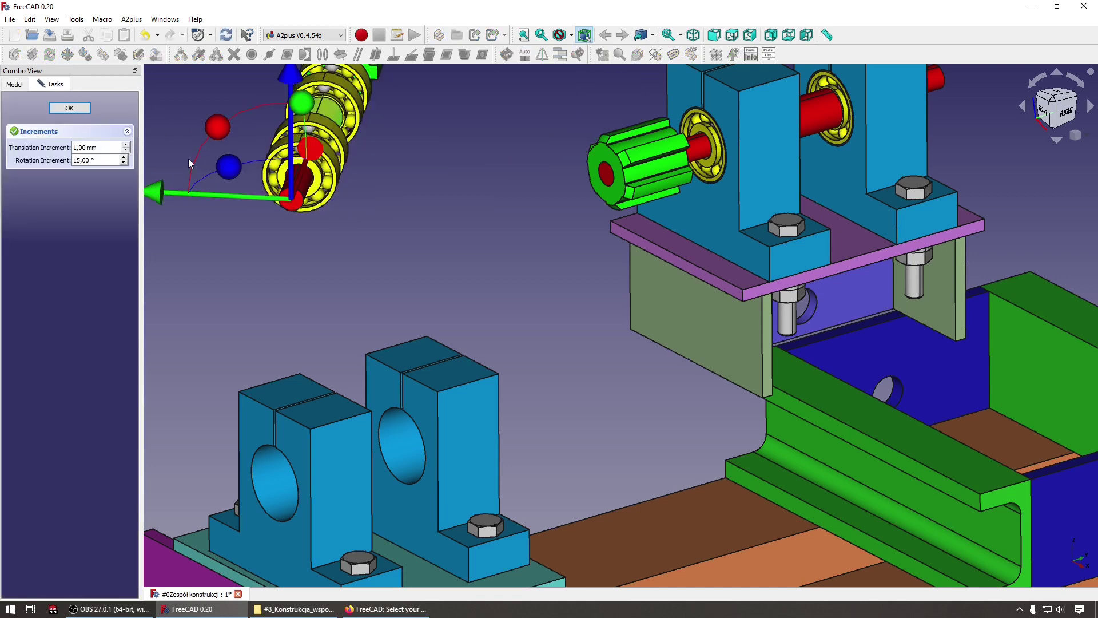
click(69, 107)
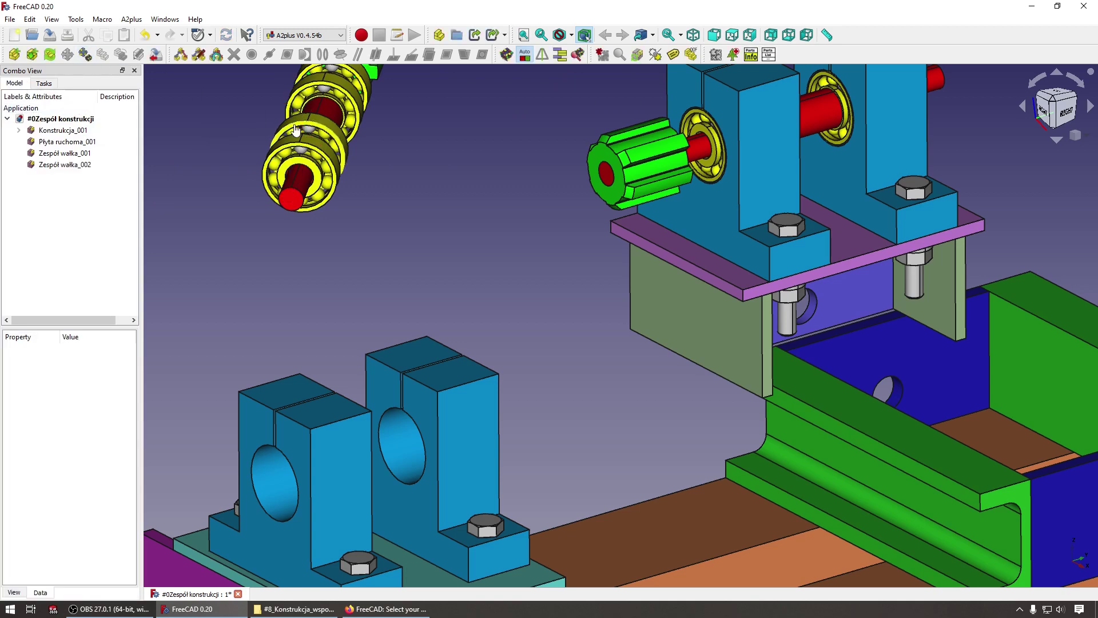
Add an axisPlaneNormal constraint between the shaft and the pillow block's side face
drag(295, 130, 500, 335)
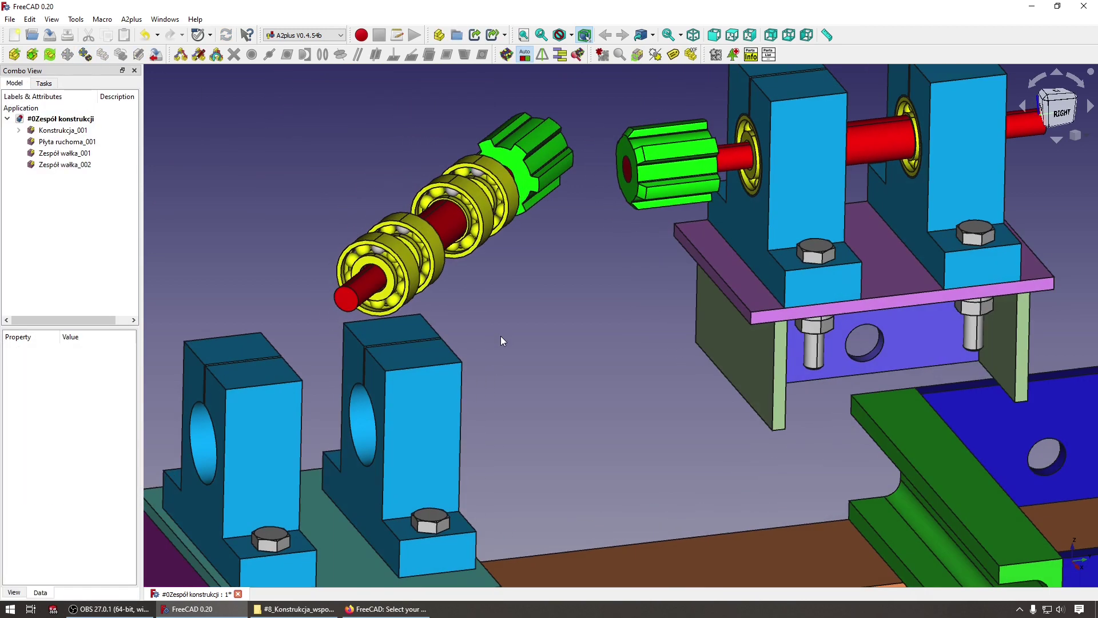
click(578, 218)
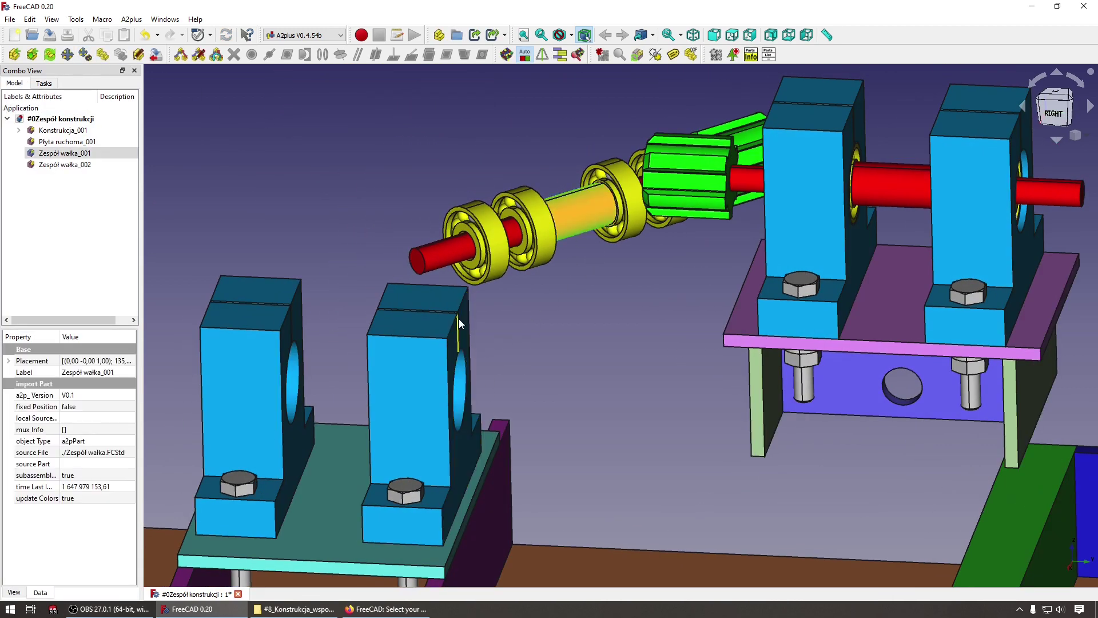
click(564, 224)
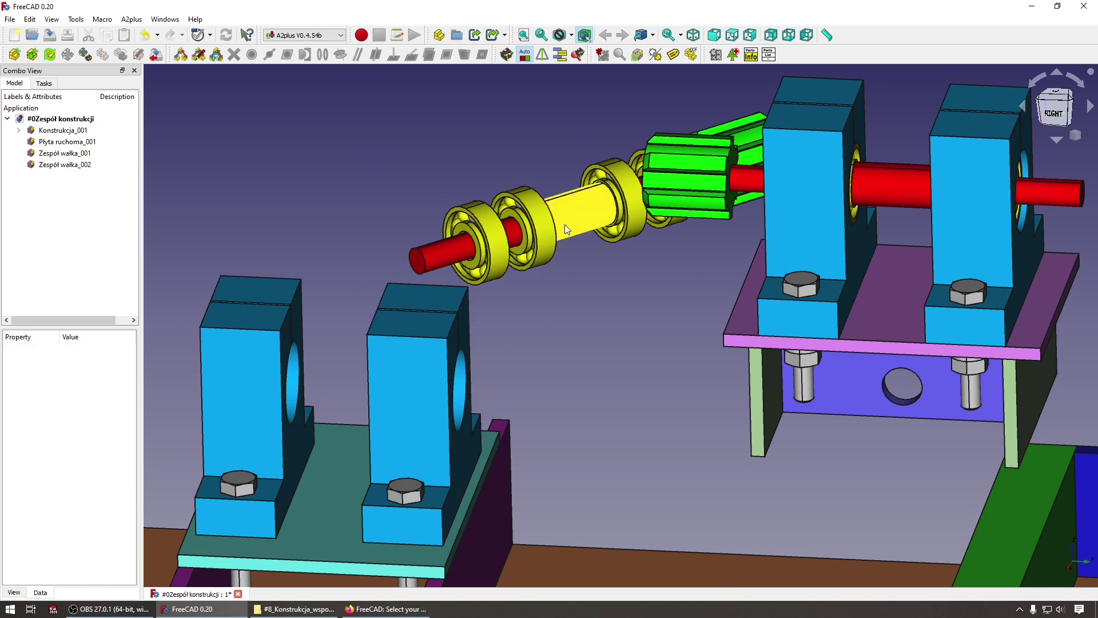
click(462, 303)
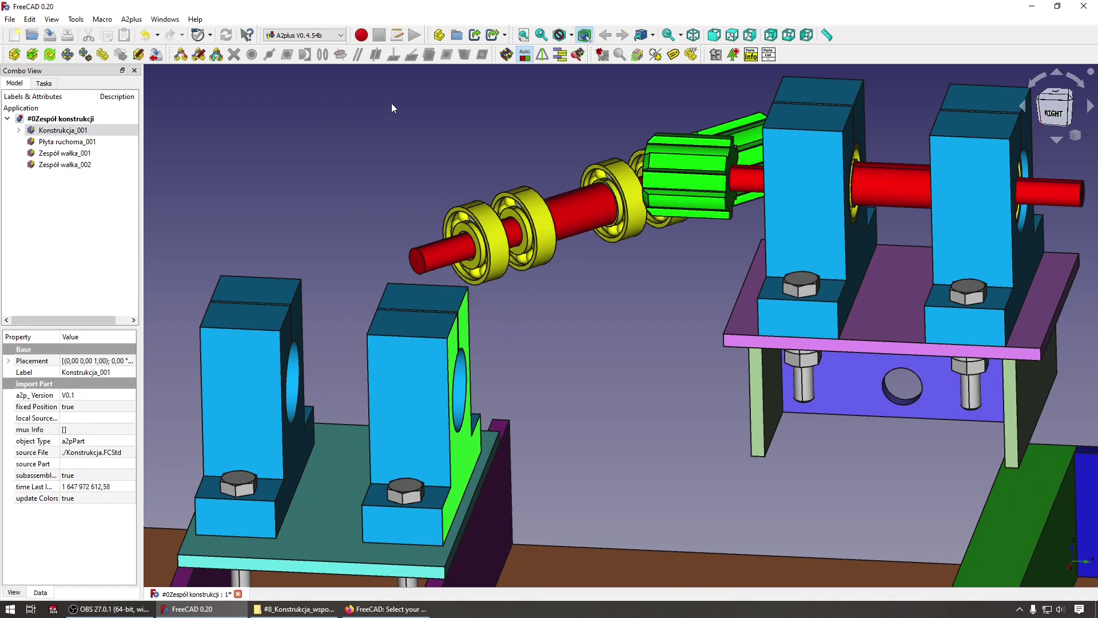
ctrl+click(575, 222)
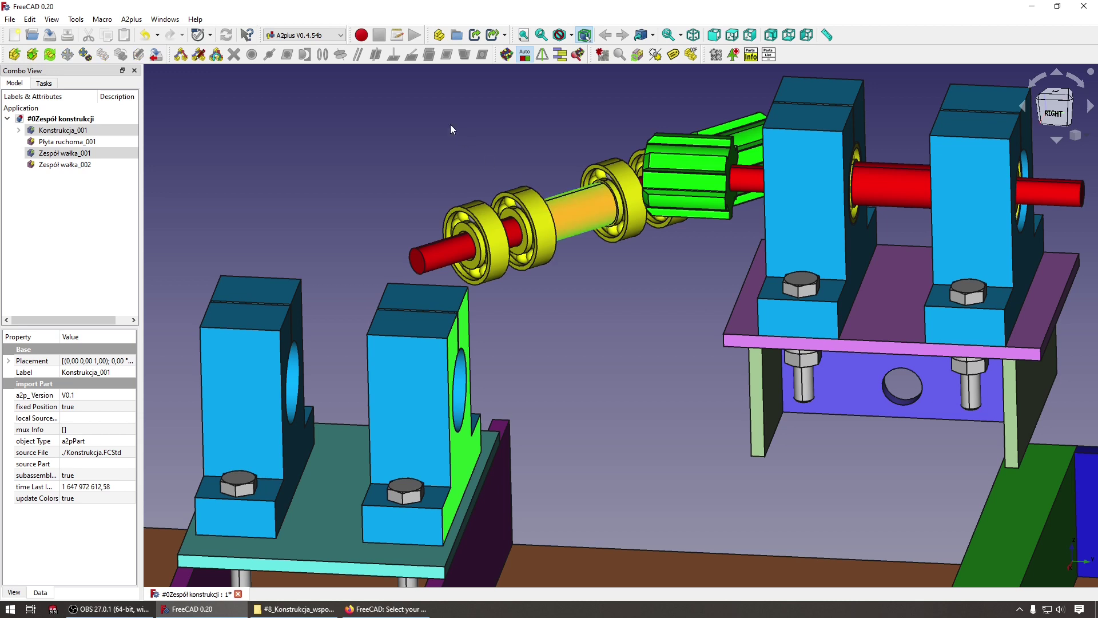
click(487, 166)
click(562, 208)
ctrl+click(467, 318)
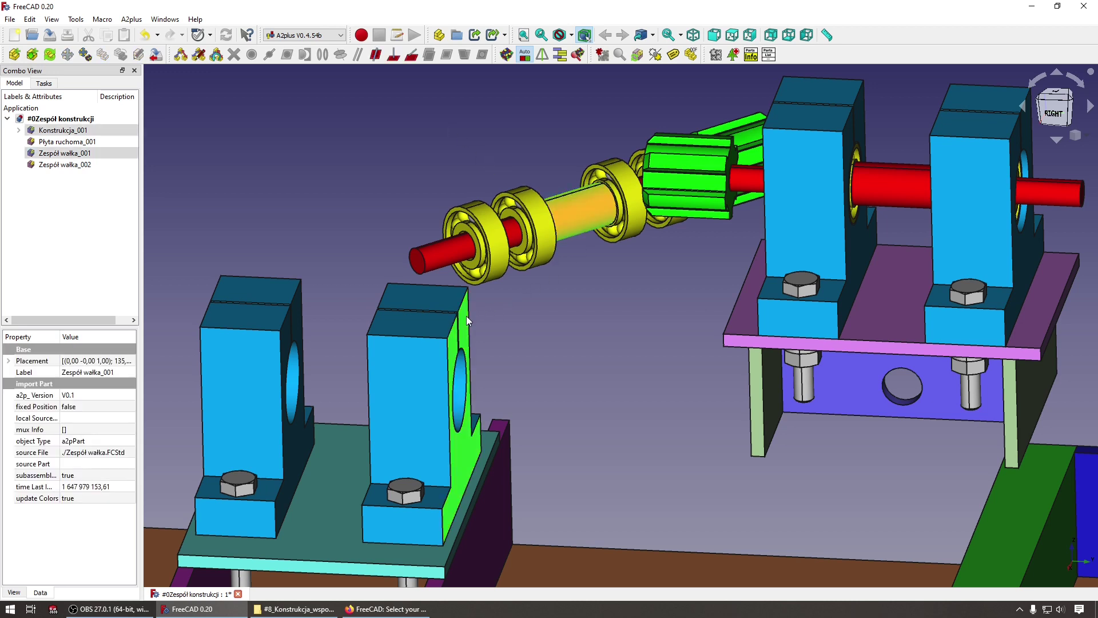
click(390, 59)
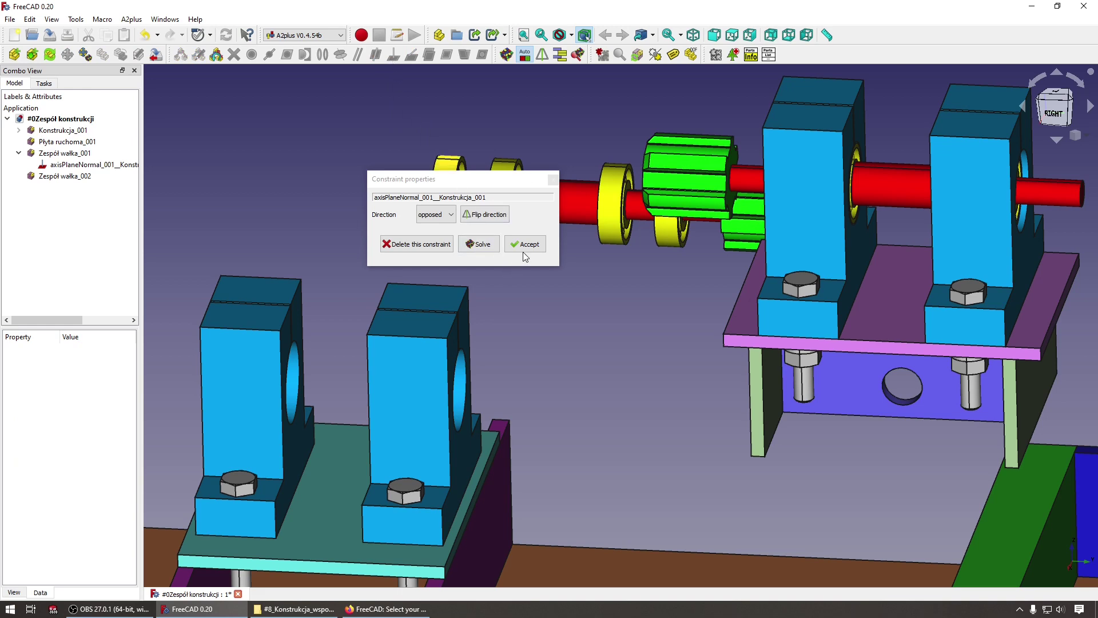
click(524, 250)
middle_drag(509, 251, 509, 243)
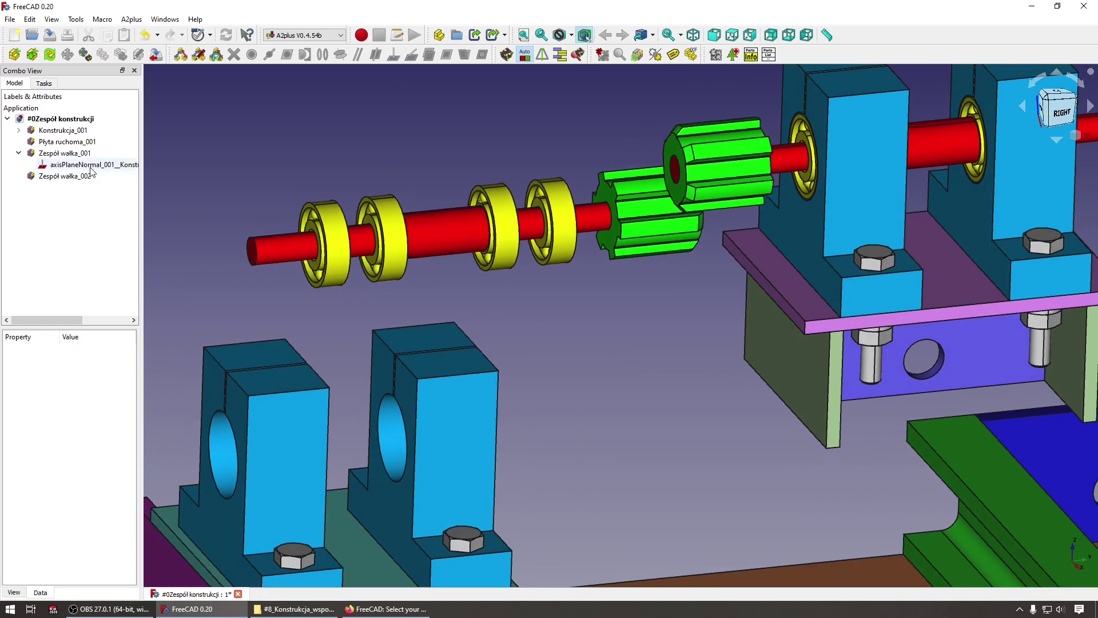
Set axisPlaneNormal_001's direction to aligned and accept the change
double_click(90, 166)
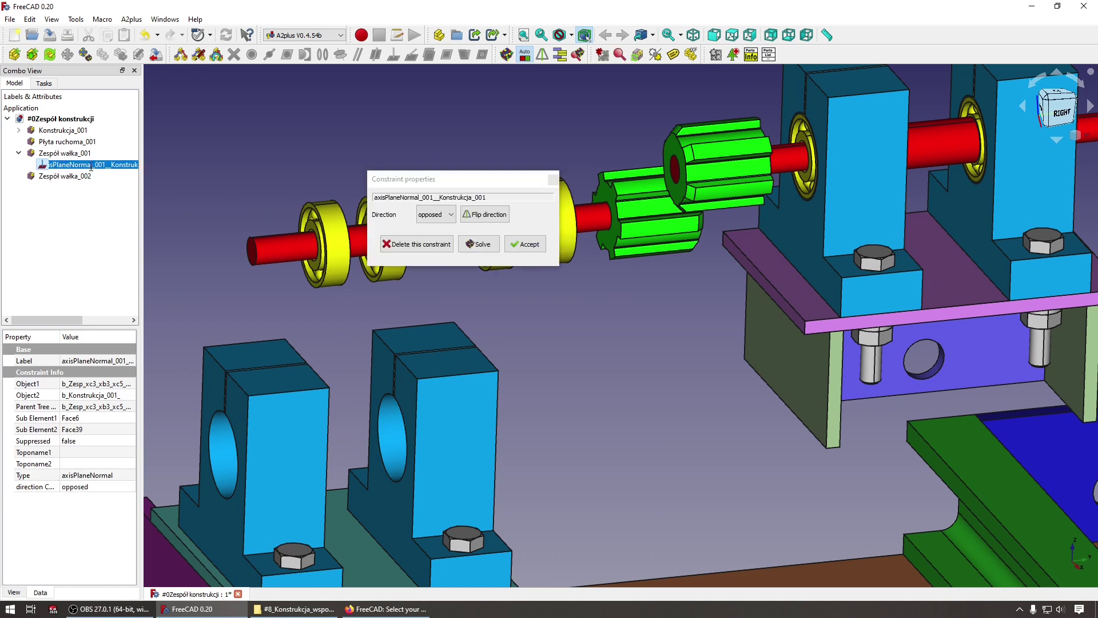
click(450, 220)
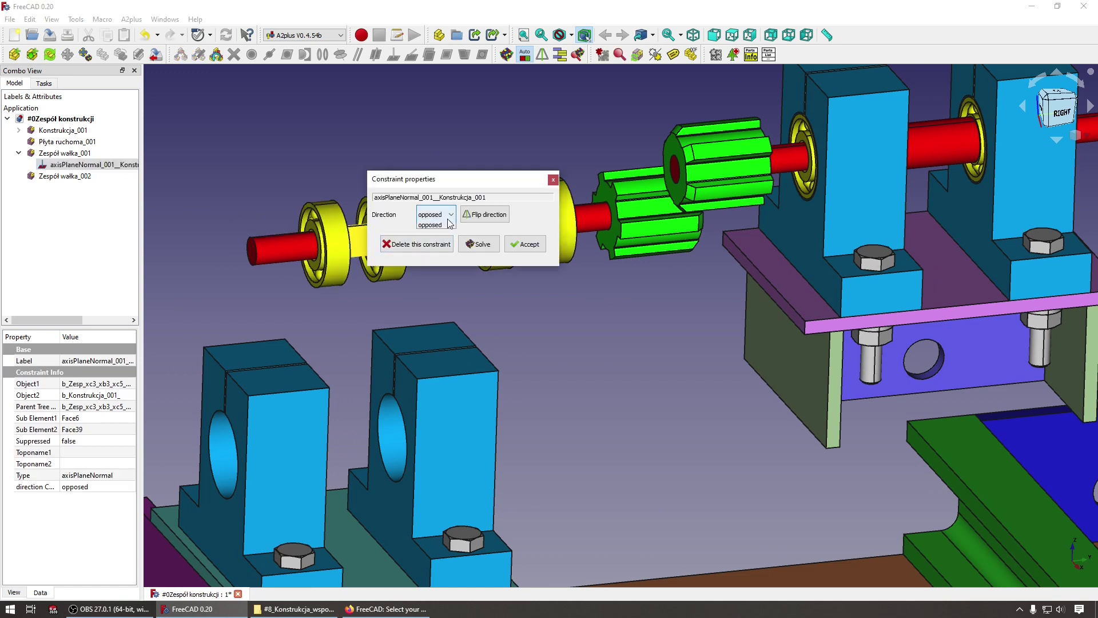
click(491, 221)
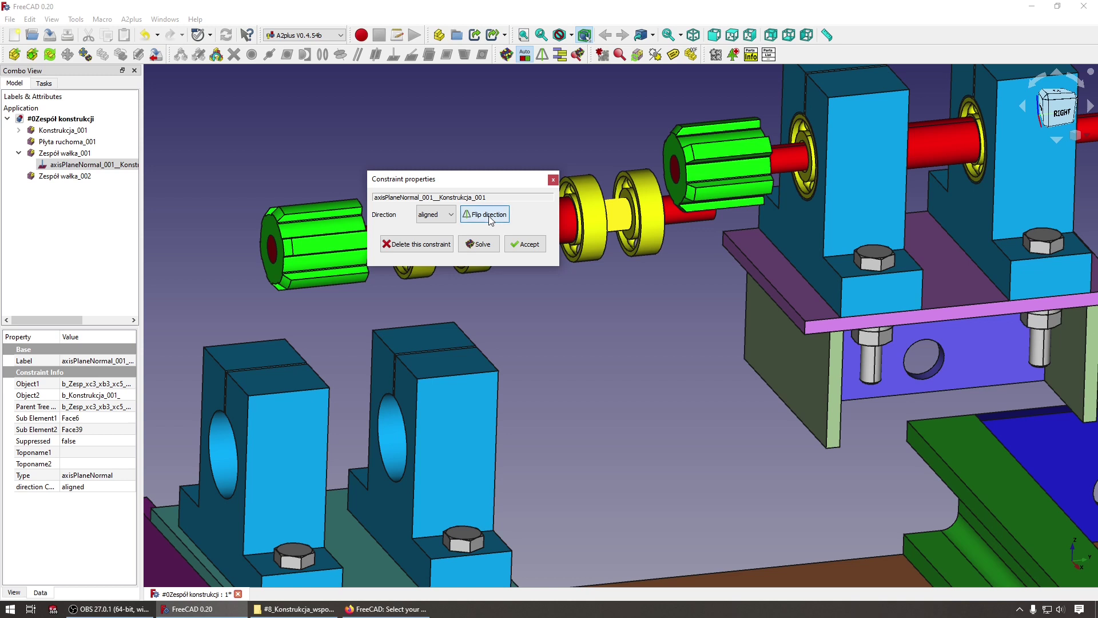
click(487, 218)
click(444, 216)
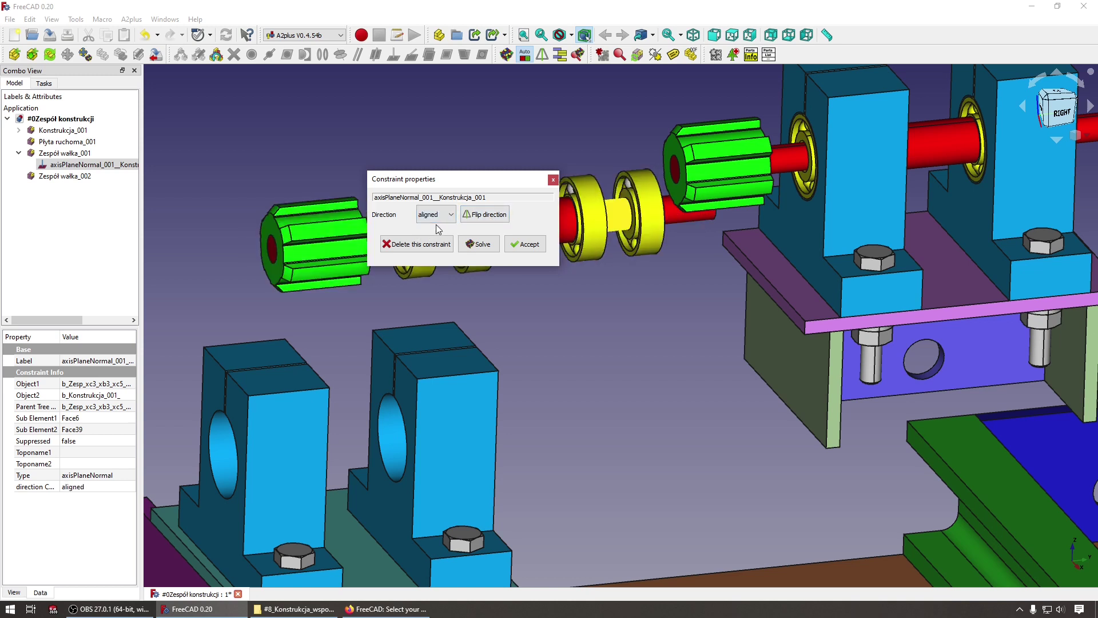
click(553, 179)
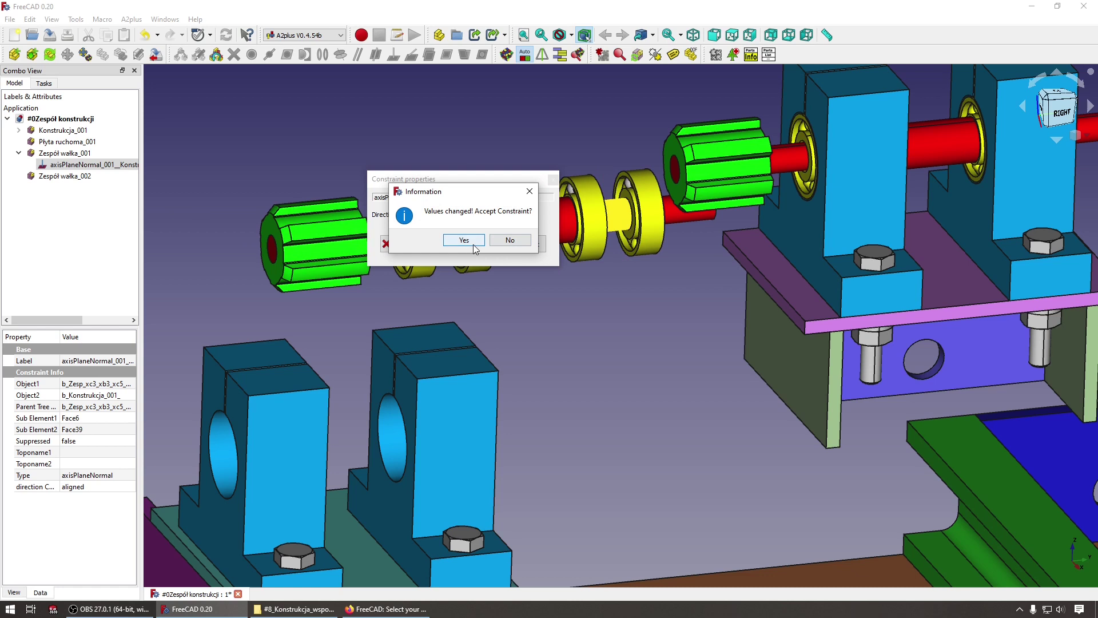
click(474, 249)
click(86, 164)
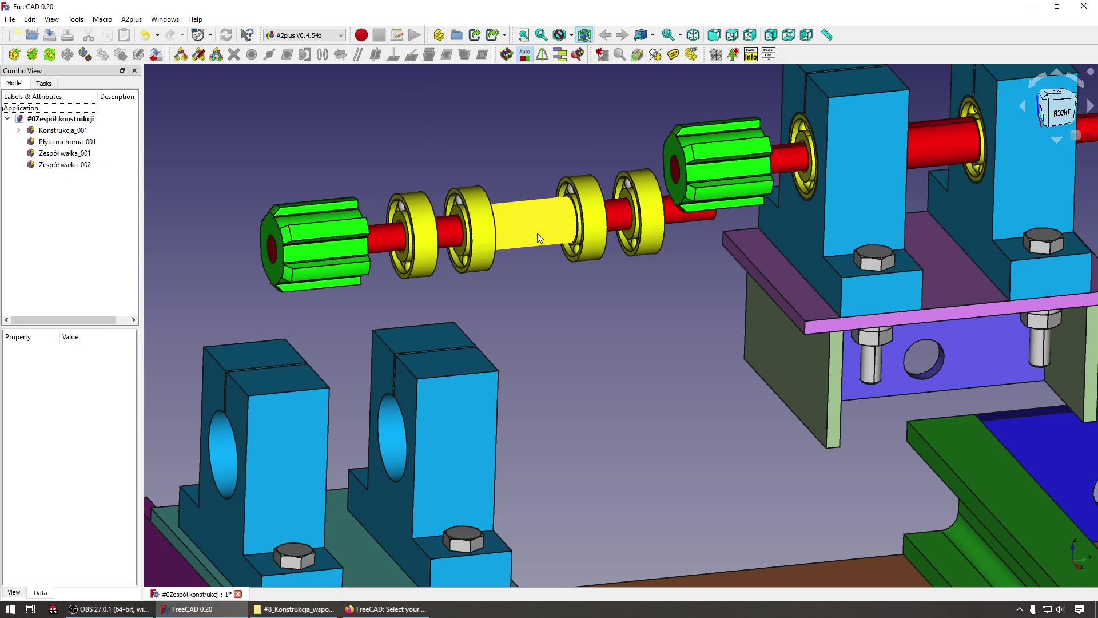
Add axisPlaneAngle_001 at 45 deg between the shaft axis and the pillow-block top face
click(514, 211)
scroll(461, 282, down, 2)
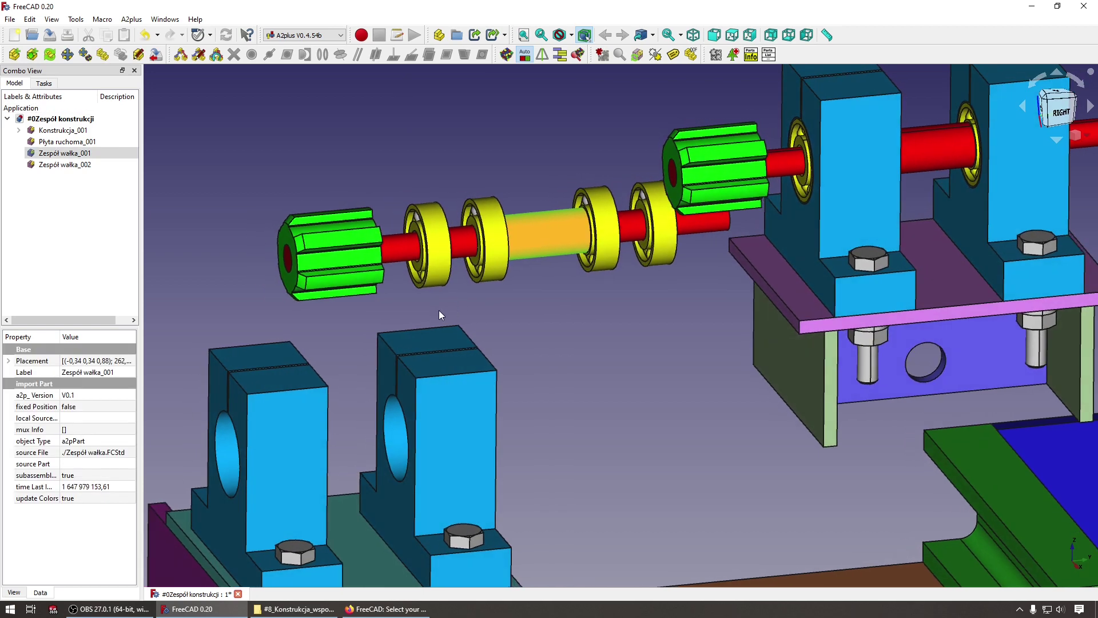
ctrl+click(433, 337)
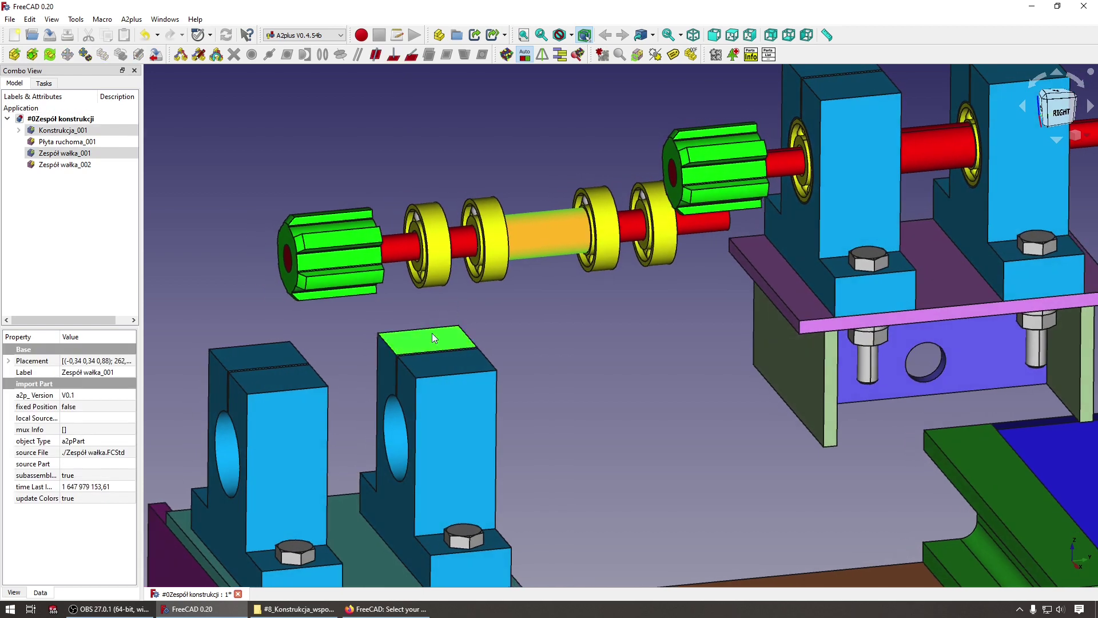
click(418, 60)
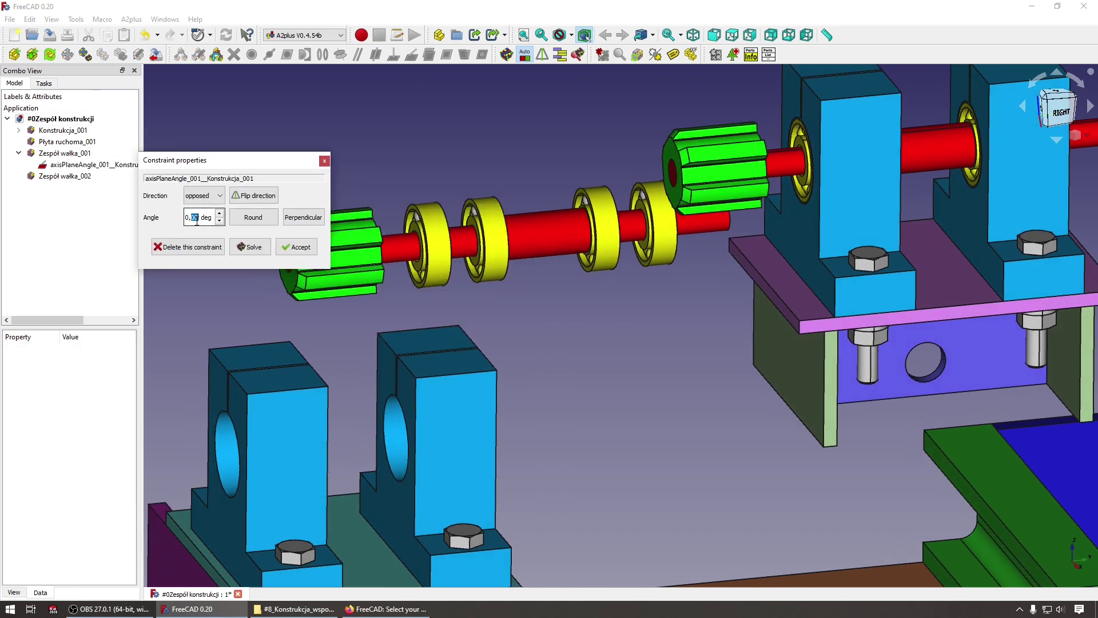
key(ctrl+a)
text(45)
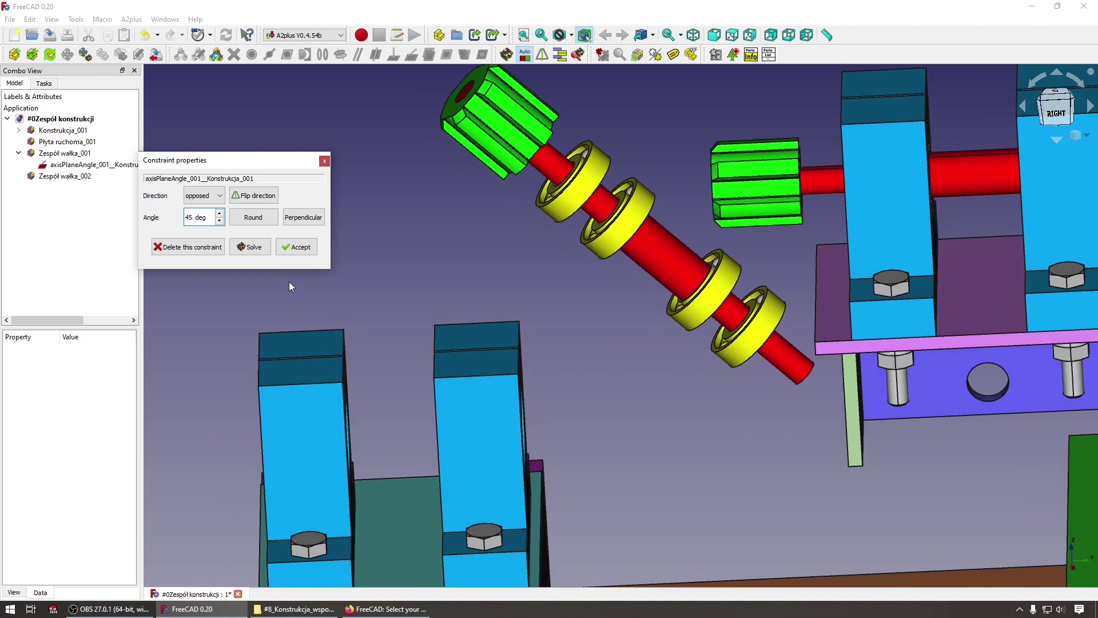
click(297, 246)
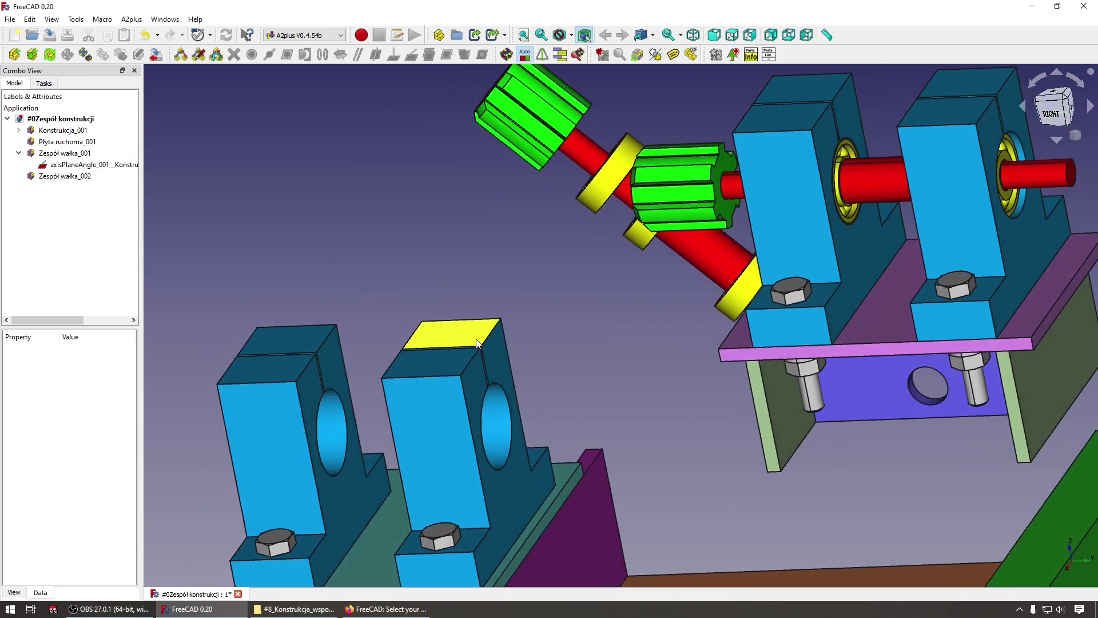
middle_drag(477, 342, 537, 283)
scroll(521, 289, up, 3)
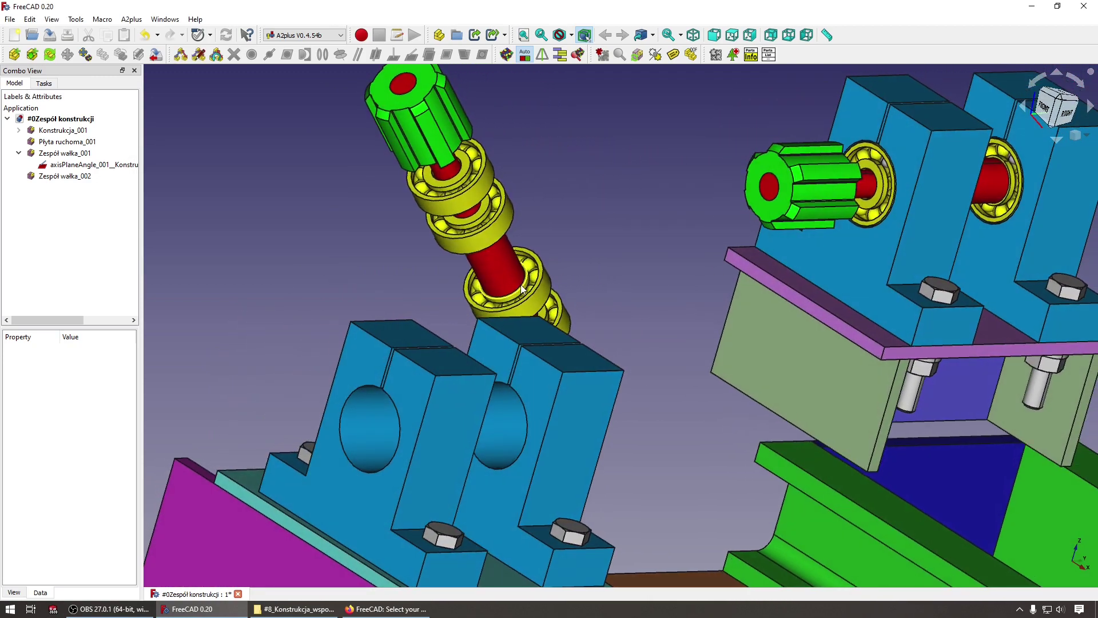
scroll(522, 289, down, 3)
mouse_move(482, 305)
middle_down()
mouse_move(447, 272)
mouse_move(511, 231)
mouse_move(434, 223)
middle_up()
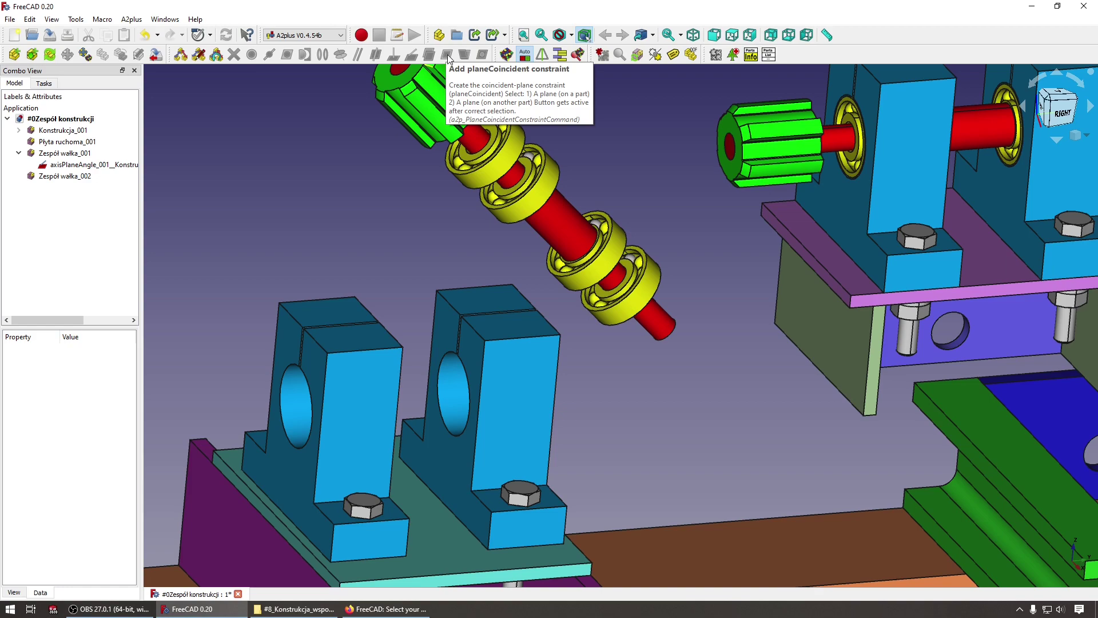
Mate a moving-plate face to the green channel face with a planeCoincident constraint
scroll(393, 171, down, 2)
scroll(392, 170, down, 2)
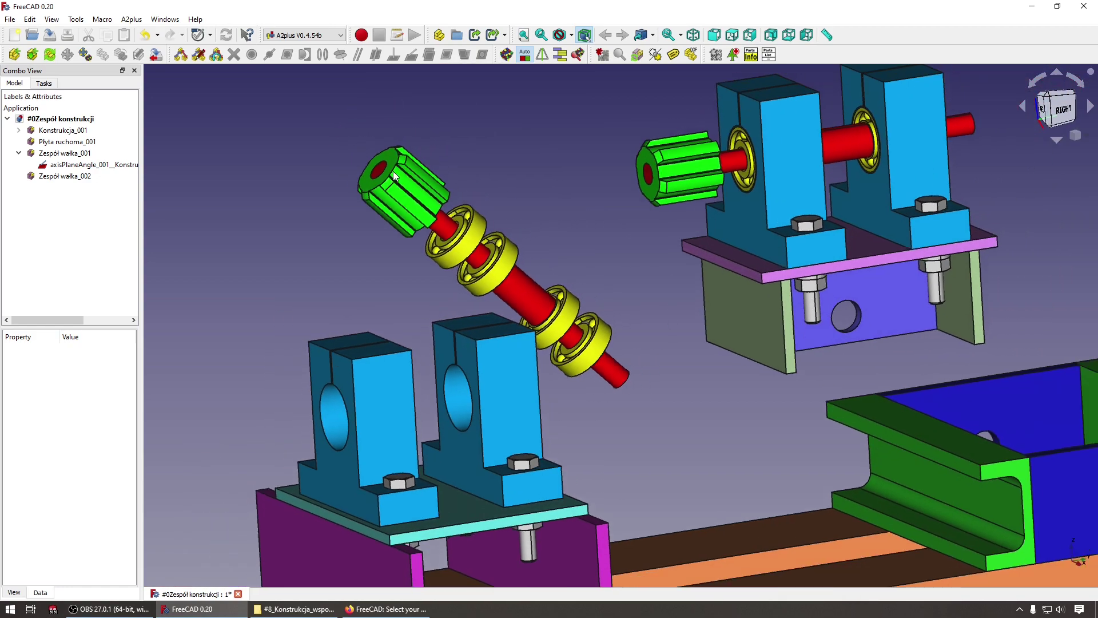
scroll(652, 269, up, 2)
mouse_move(650, 282)
middle_down()
mouse_move(352, 293)
mouse_move(540, 223)
mouse_move(616, 359)
mouse_move(539, 310)
mouse_move(681, 461)
mouse_move(643, 435)
mouse_move(618, 395)
mouse_move(560, 358)
mouse_move(495, 345)
mouse_move(438, 315)
middle_up()
click(412, 246)
middle_drag(410, 374, 614, 373)
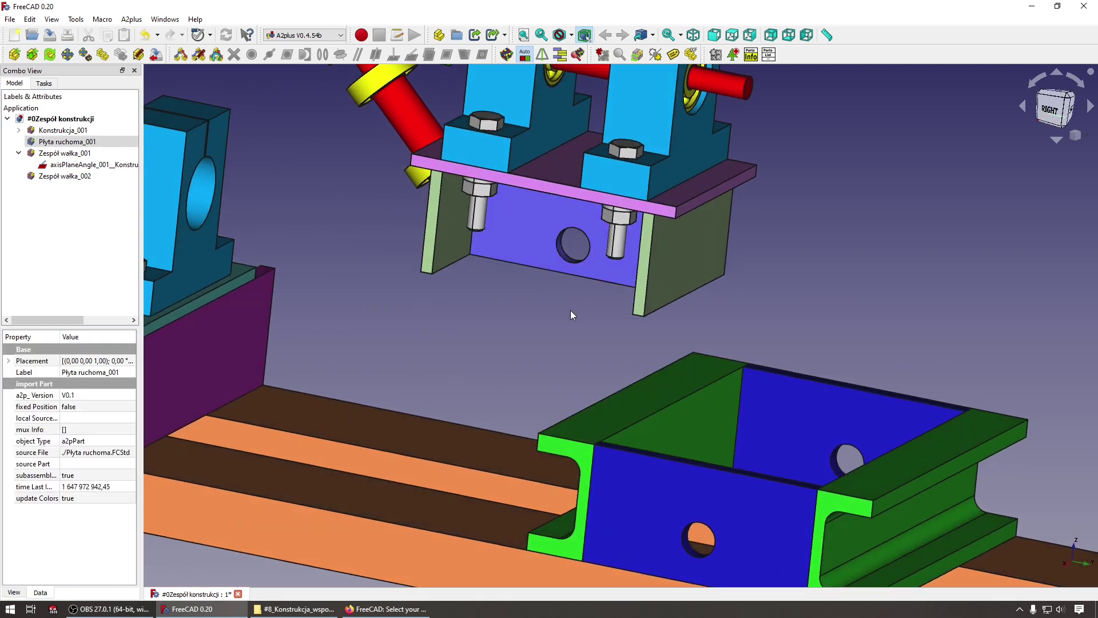
key(3)
scroll(555, 372, up, 5)
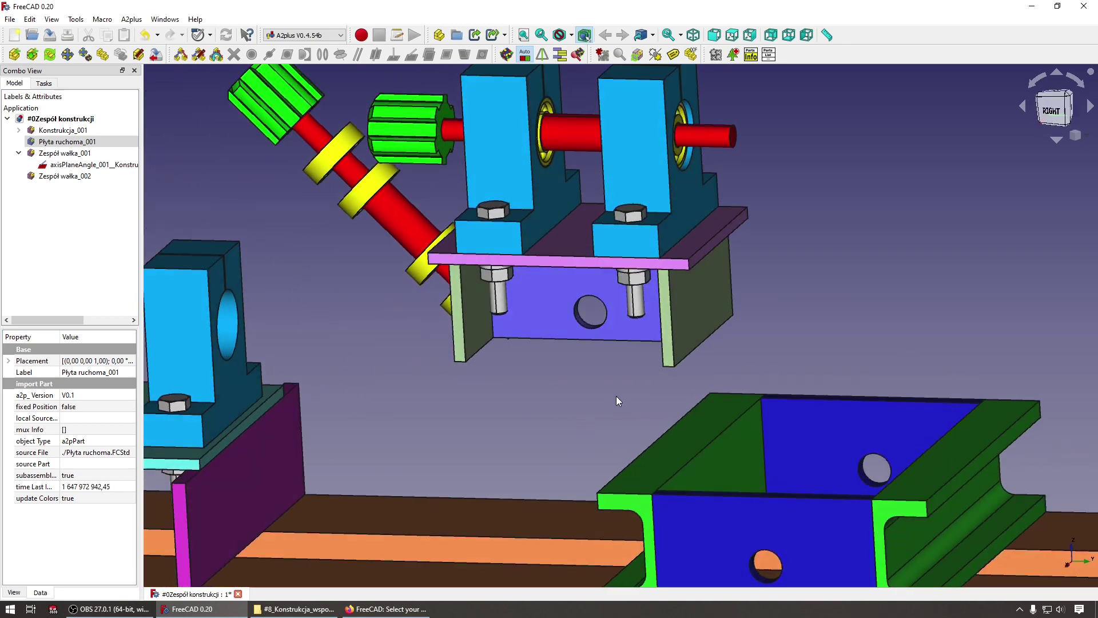
click(732, 403)
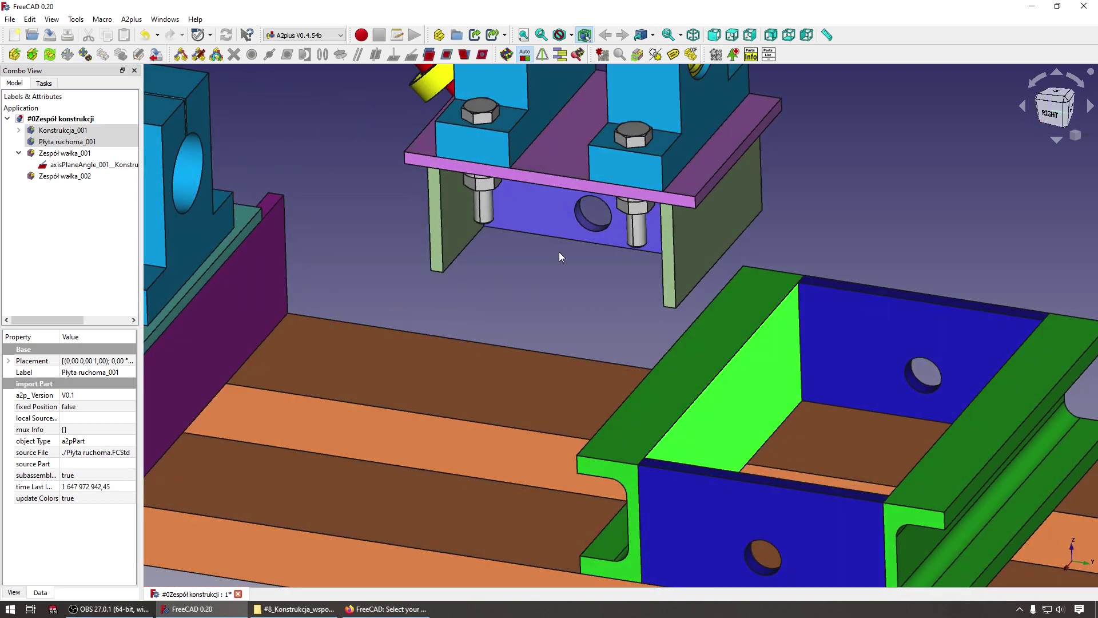
scroll(559, 252, down, 3)
click(443, 58)
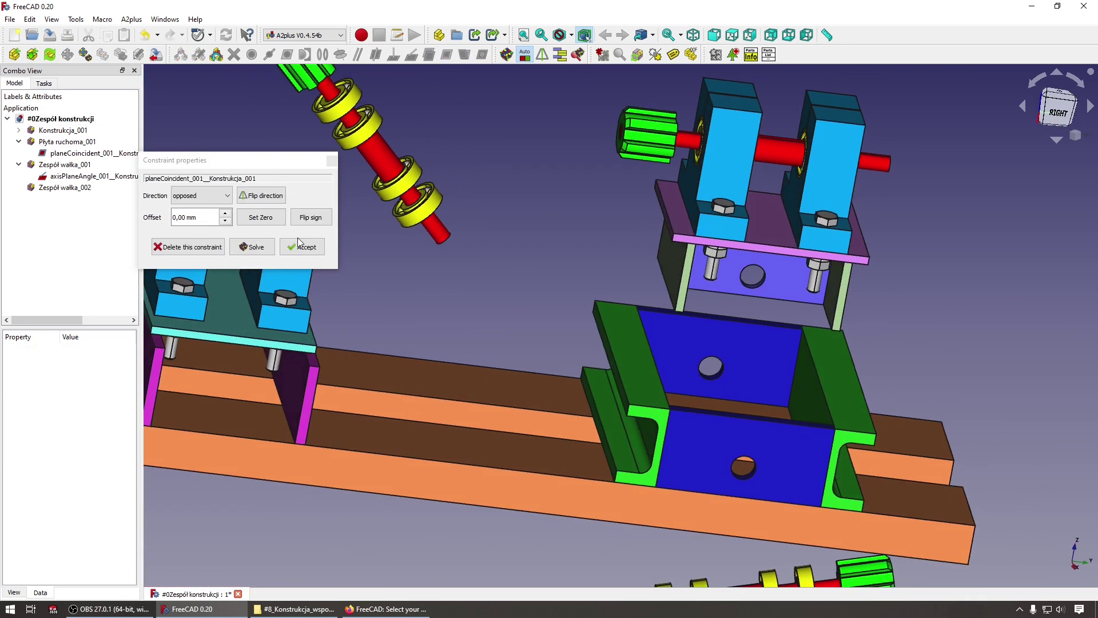
click(320, 246)
Add a second planeCoincident between the plate and the channel's top face, then view isometric
scroll(625, 292, up, 3)
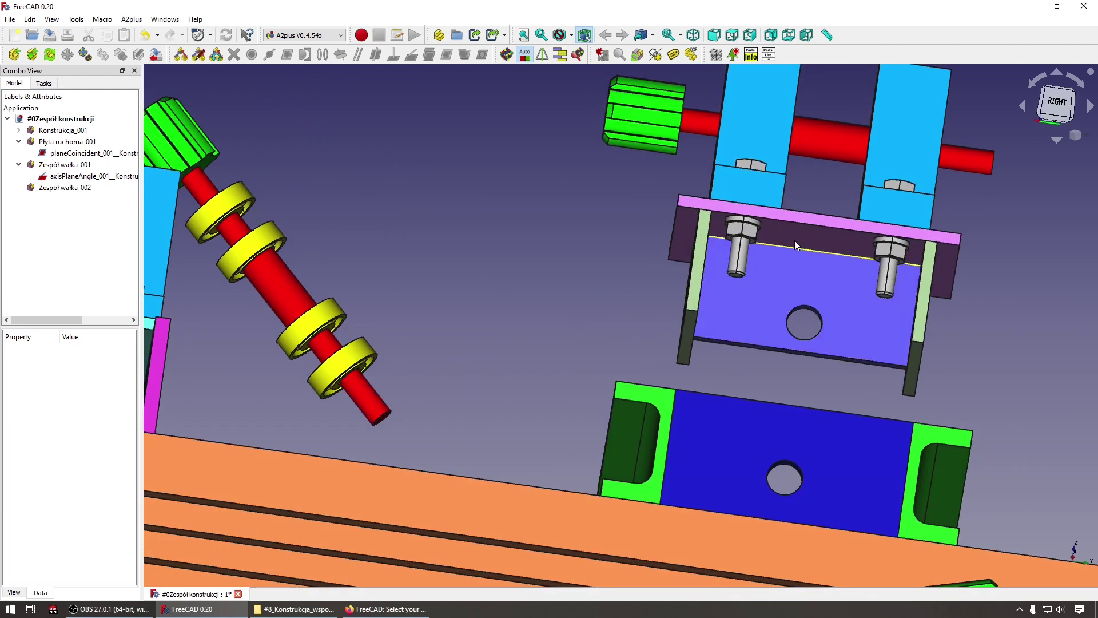
click(755, 314)
scroll(664, 372, up, 2)
scroll(644, 384, up, 2)
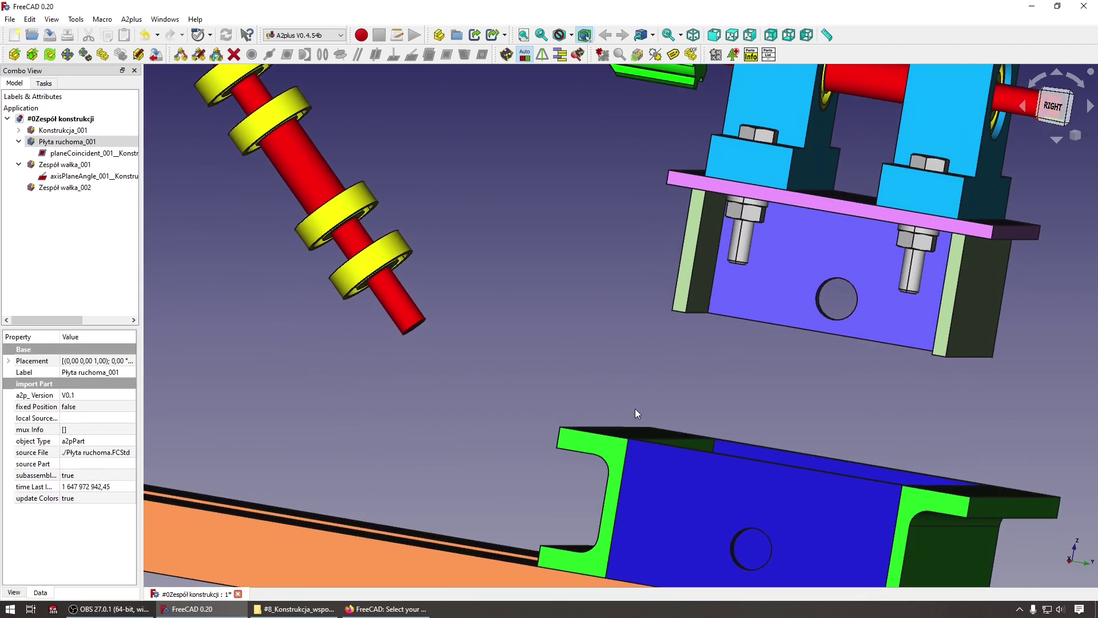
middle_drag(635, 409, 623, 393)
click(630, 391)
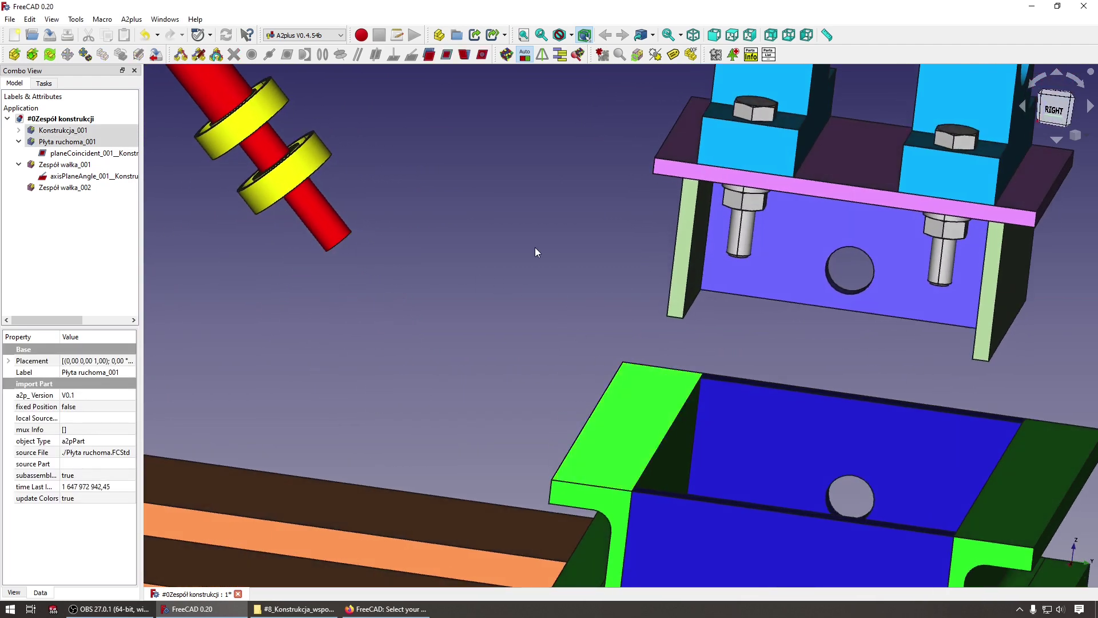
click(447, 55)
scroll(499, 211, down, 6)
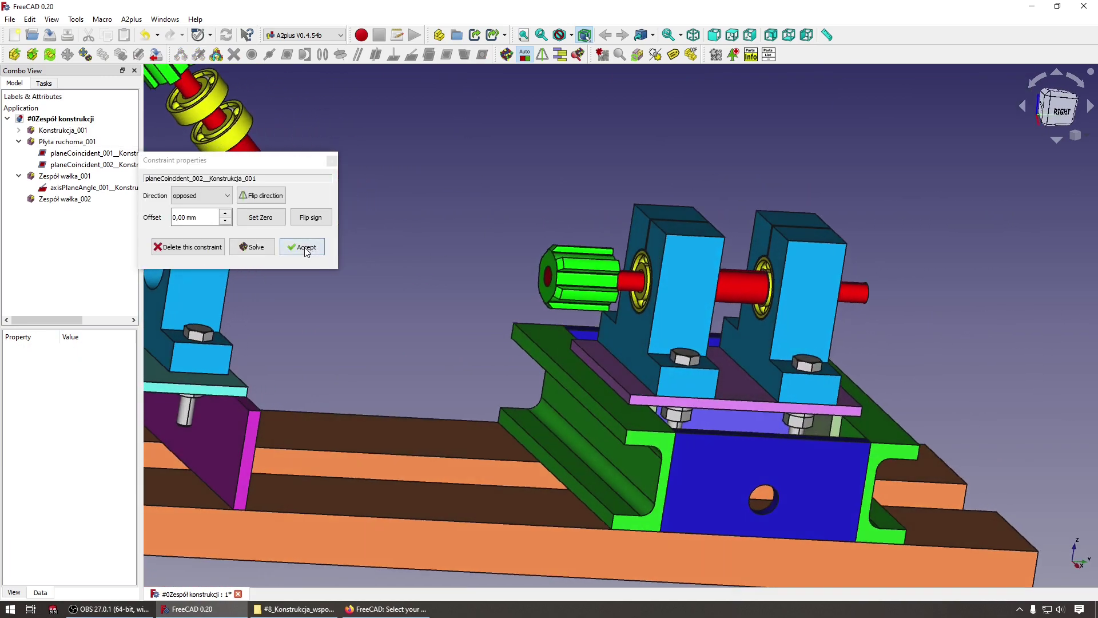
click(301, 247)
key(0)
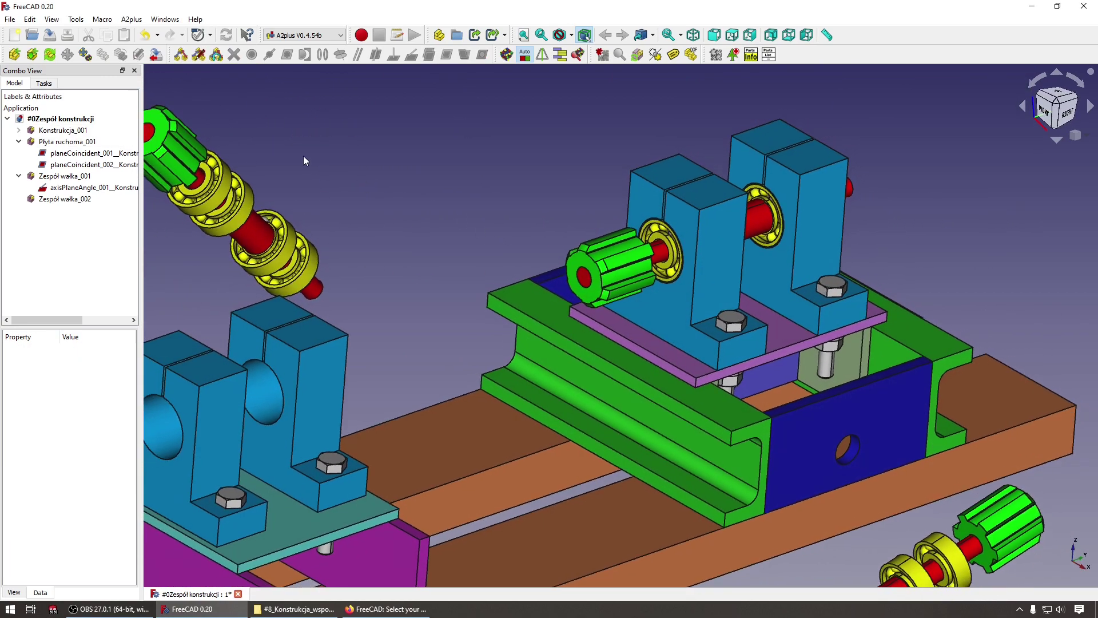
click(757, 328)
mouse_move(756, 329)
middle_down()
mouse_move(407, 225)
mouse_move(154, 129)
middle_up()
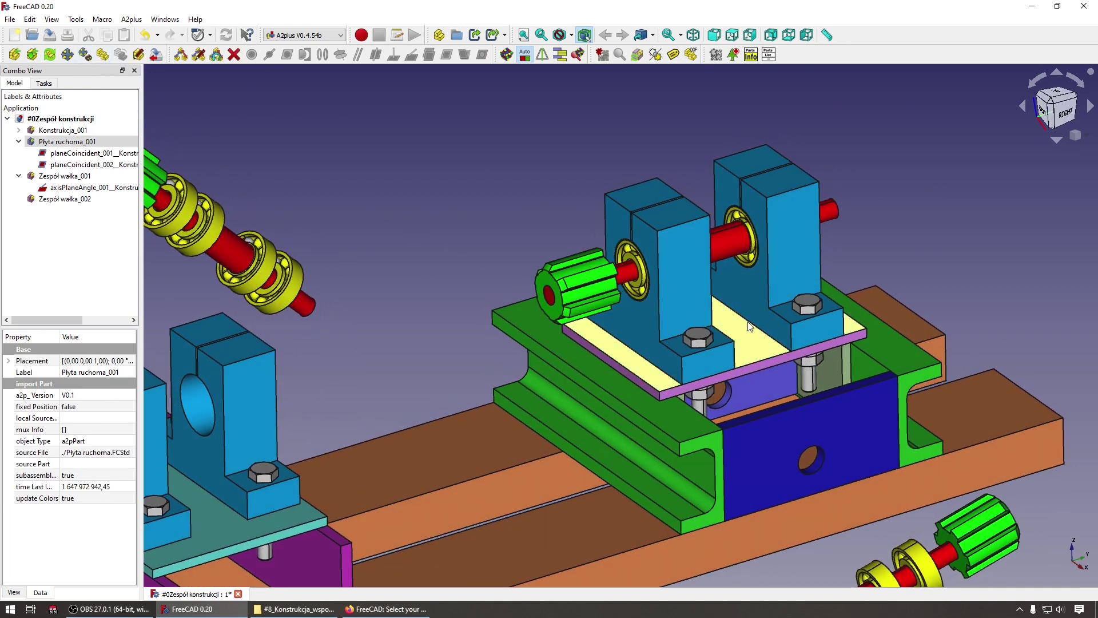
mouse_move(385, 198)
middle_down()
mouse_move(750, 359)
mouse_move(524, 198)
mouse_move(633, 379)
mouse_move(597, 337)
middle_up()
mouse_move(597, 337)
mouse_down()
mouse_move(531, 238)
mouse_move(449, 234)
mouse_up()
mouse_move(448, 233)
middle_down()
mouse_move(541, 324)
mouse_move(585, 306)
mouse_move(758, 335)
mouse_move(702, 334)
mouse_move(684, 348)
mouse_move(442, 264)
mouse_move(476, 253)
middle_up()
click(683, 349)
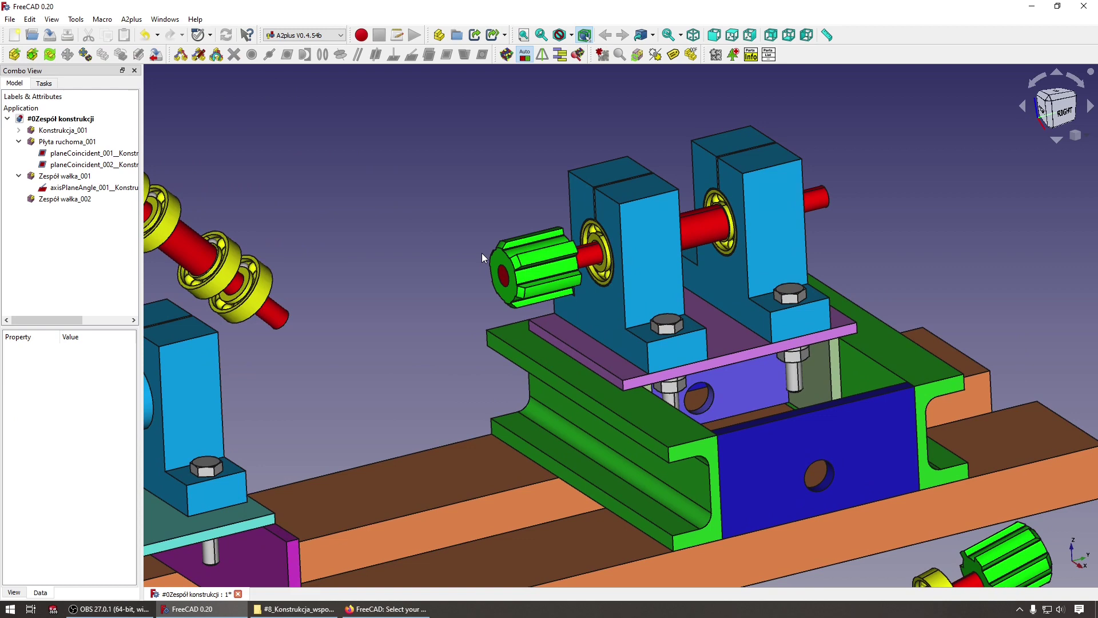
scroll(482, 253, down, 1)
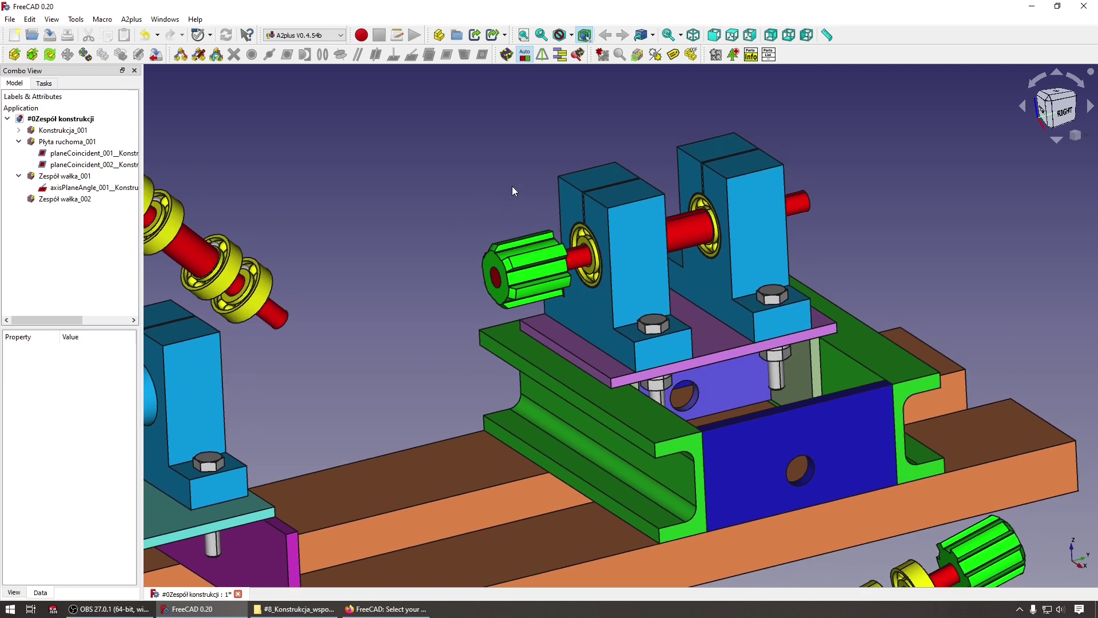
scroll(514, 200, down, 1)
key(0)
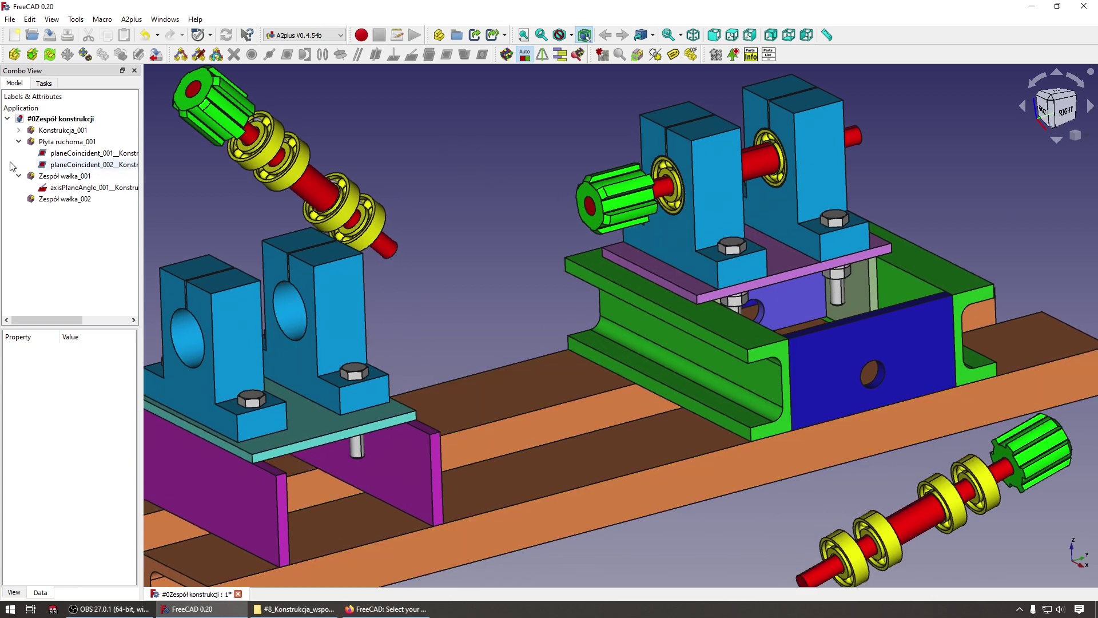
Delete the spare shaft assembly Zespół wałka_002
click(19, 176)
click(86, 153)
click(19, 141)
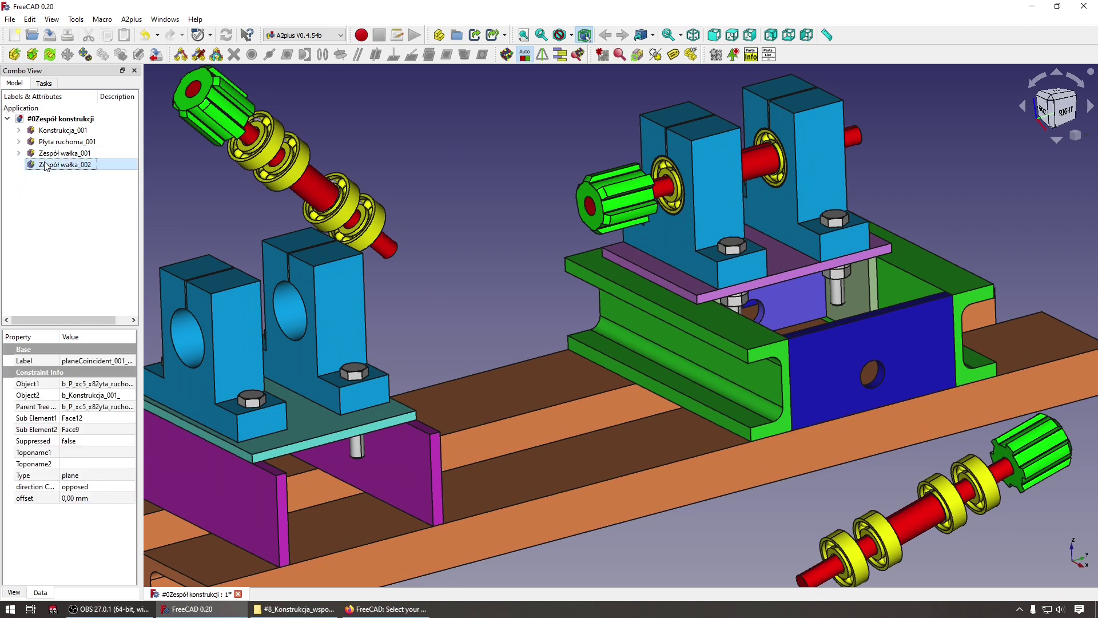
click(64, 164)
key(Delete)
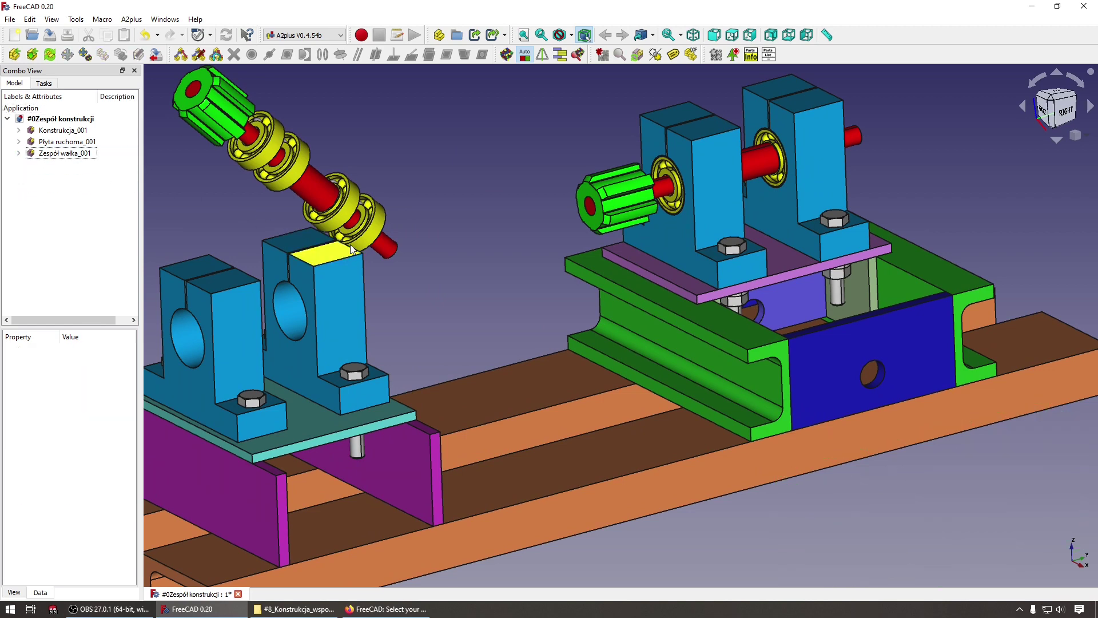
Add an axisCoincident constraint between the tilted shaft and the pillow-block bore, dismissing the mismatch warning
scroll(460, 212, up, 1)
scroll(459, 207, up, 1)
scroll(463, 203, up, 2)
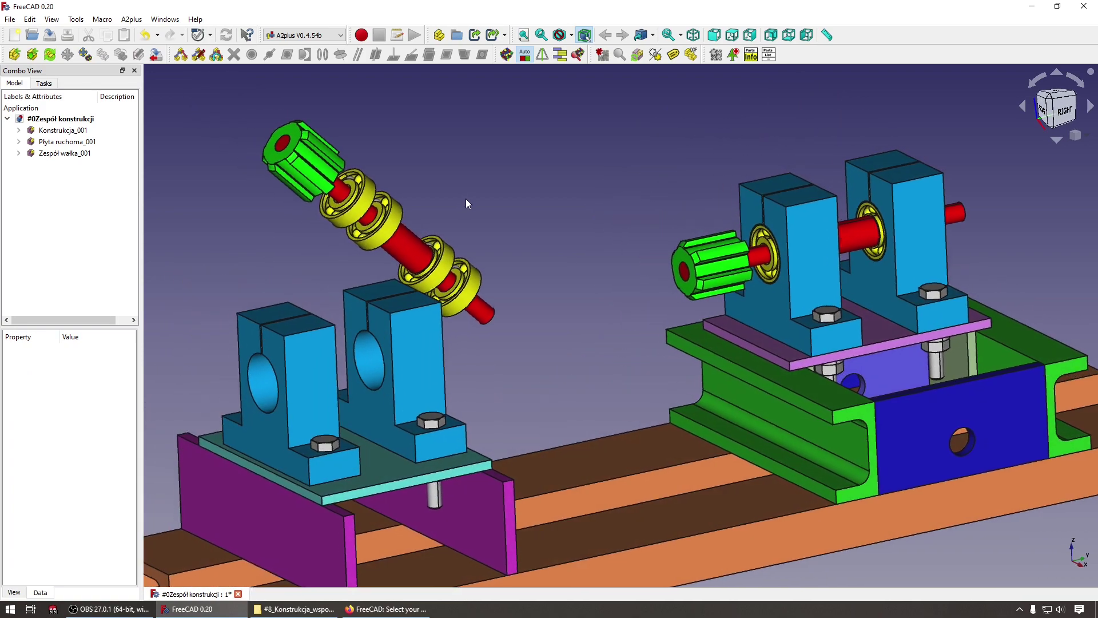
scroll(472, 216, up, 2)
mouse_move(479, 232)
middle_down()
mouse_move(457, 283)
mouse_move(476, 304)
middle_up()
scroll(475, 304, up, 2)
scroll(486, 291, up, 1)
scroll(503, 283, up, 1)
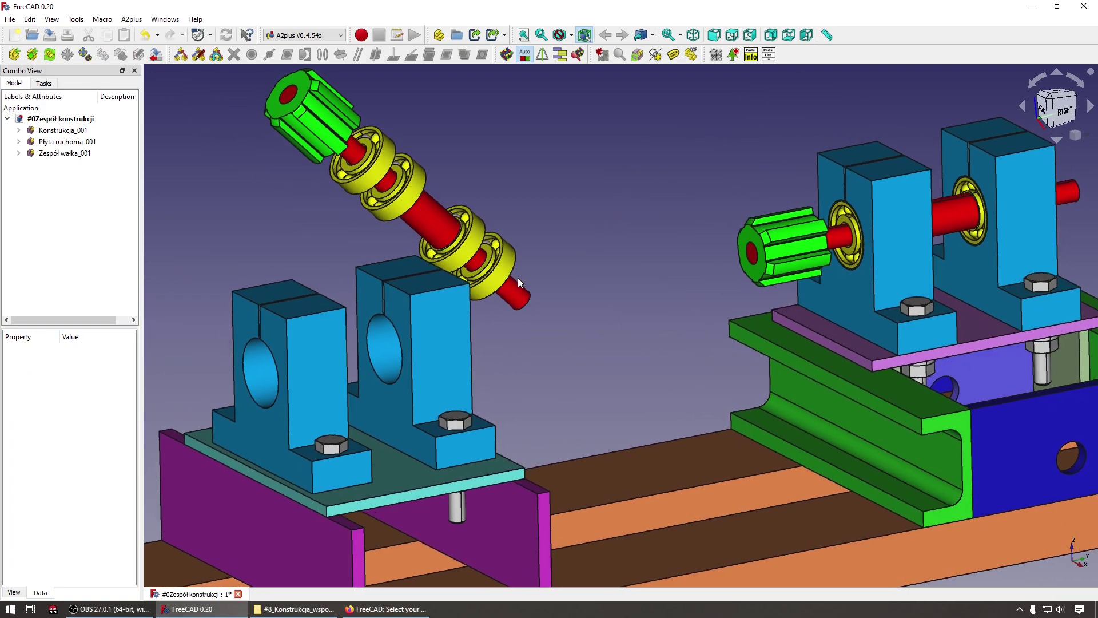
scroll(515, 274, up, 2)
scroll(476, 253, down, 2)
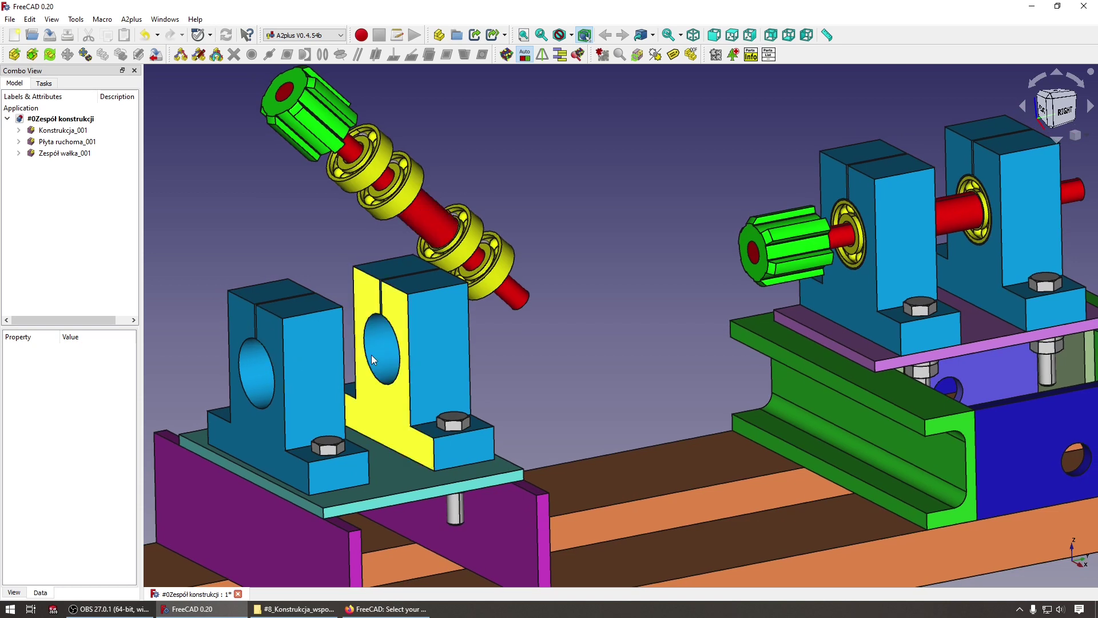
click(430, 230)
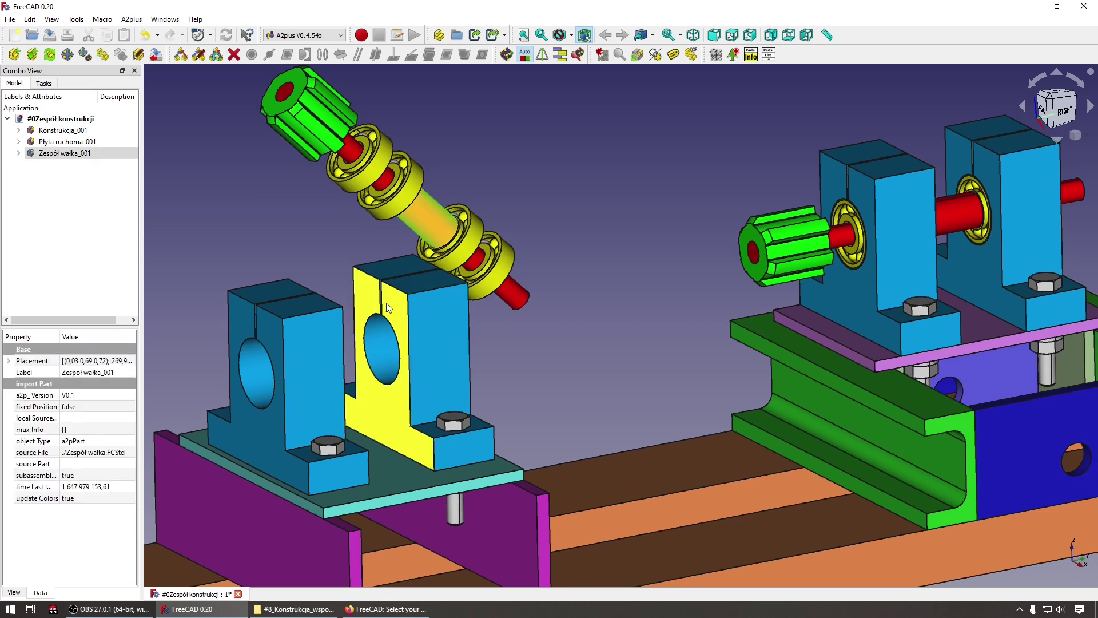
click(520, 341)
click(435, 227)
ctrl+click(380, 346)
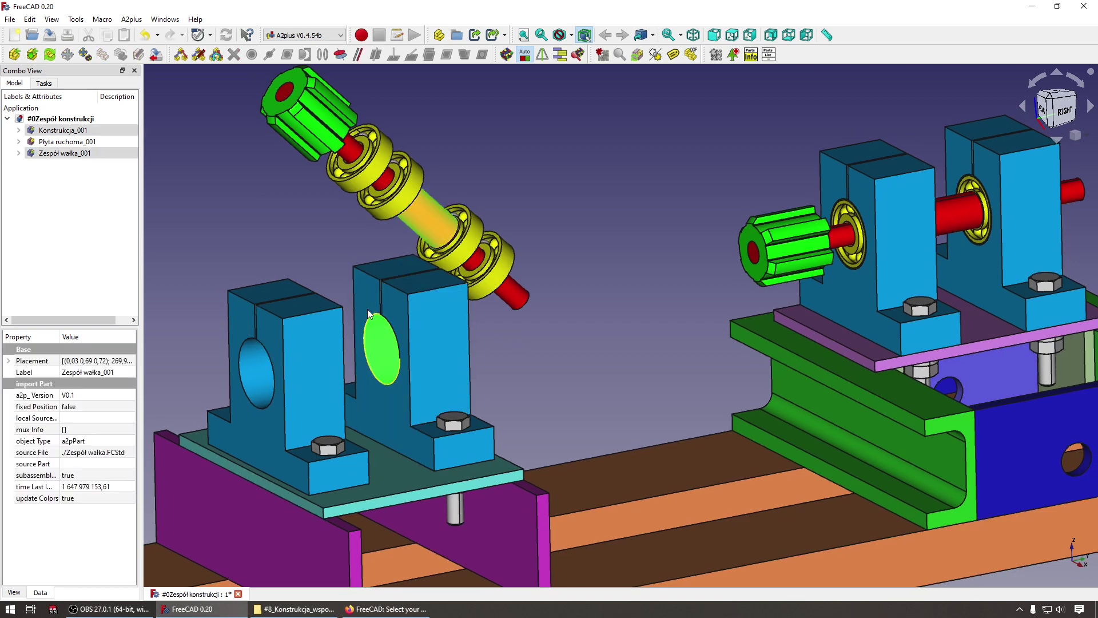
click(339, 55)
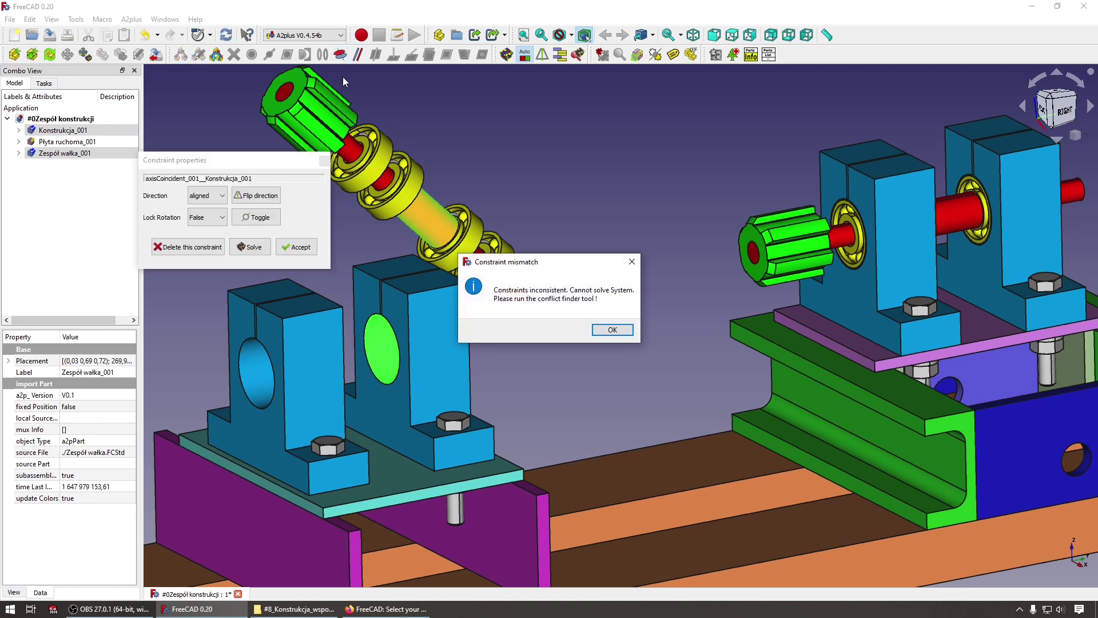
click(597, 334)
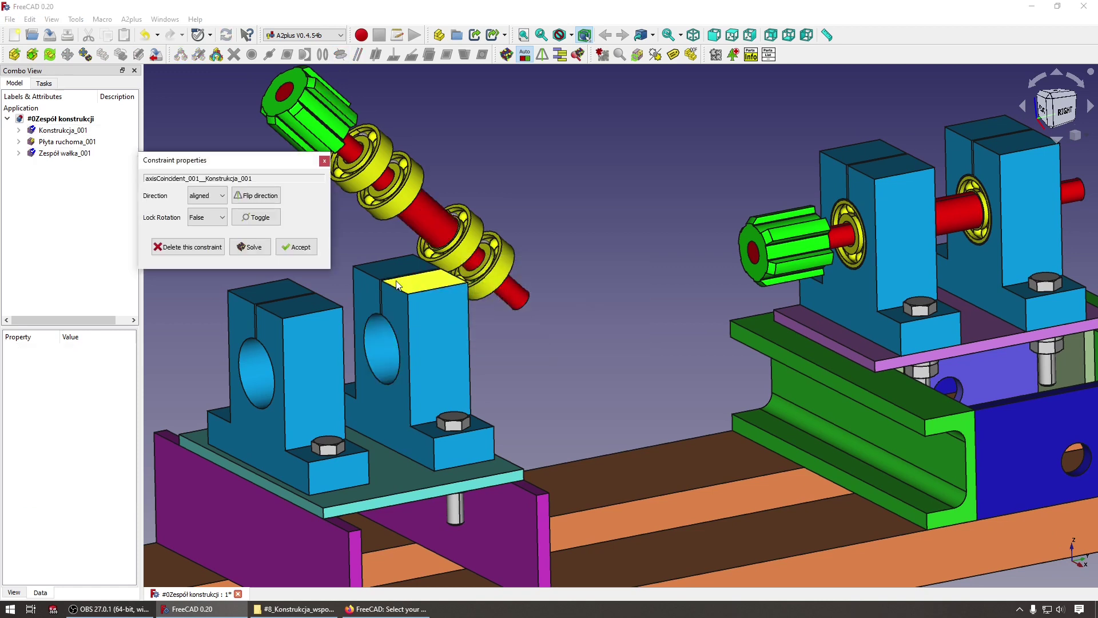
click(296, 247)
Delete the middle shaft's conflicting constraints, starting from axisPlaneAngle_001
click(18, 153)
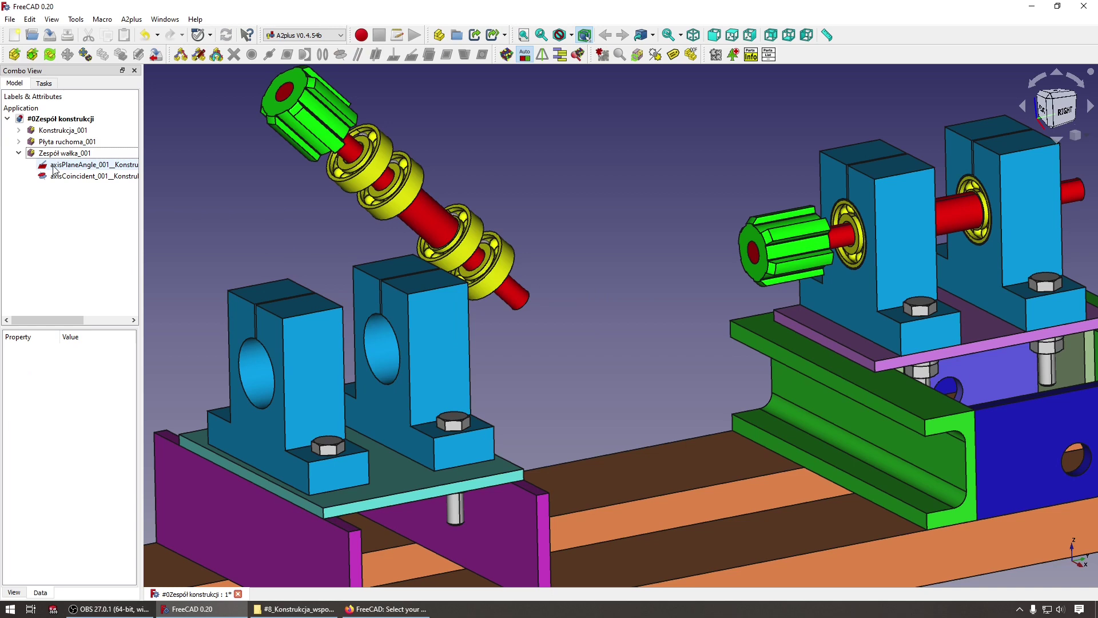
click(76, 165)
right_click(76, 177)
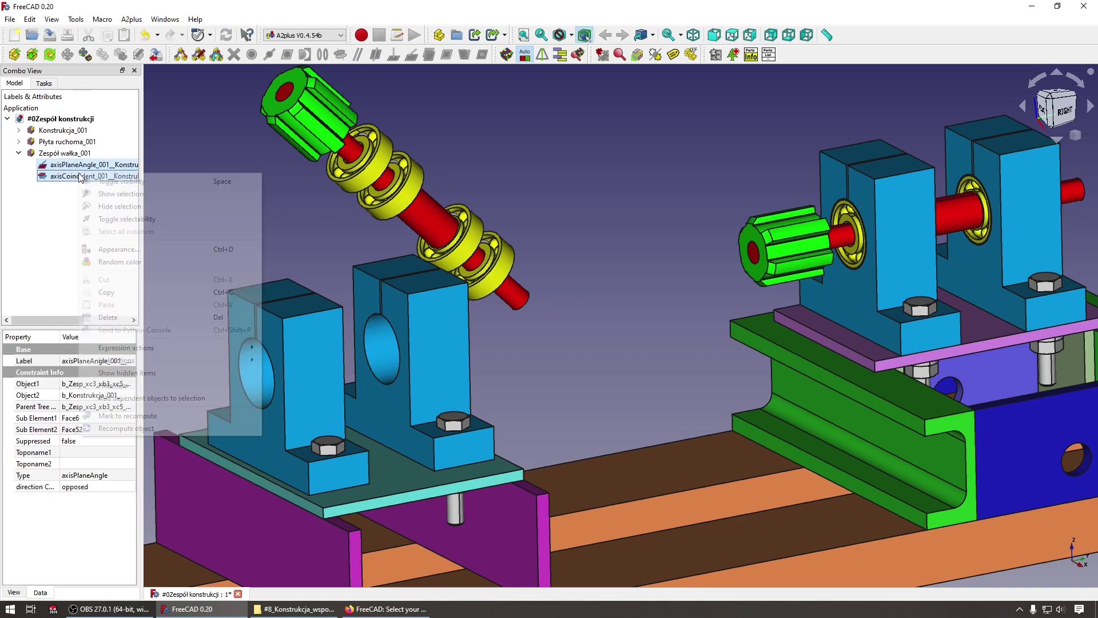
click(92, 307)
Make the shaft coaxial with the left block's bore, flipped to the opposed direction
click(428, 216)
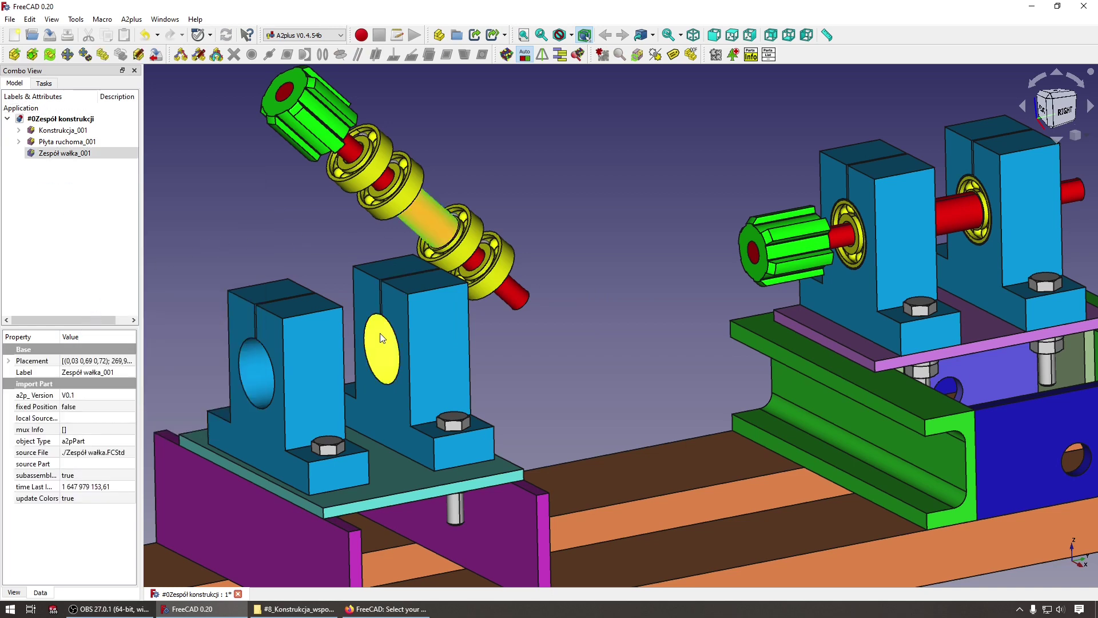
ctrl+click(379, 335)
click(339, 55)
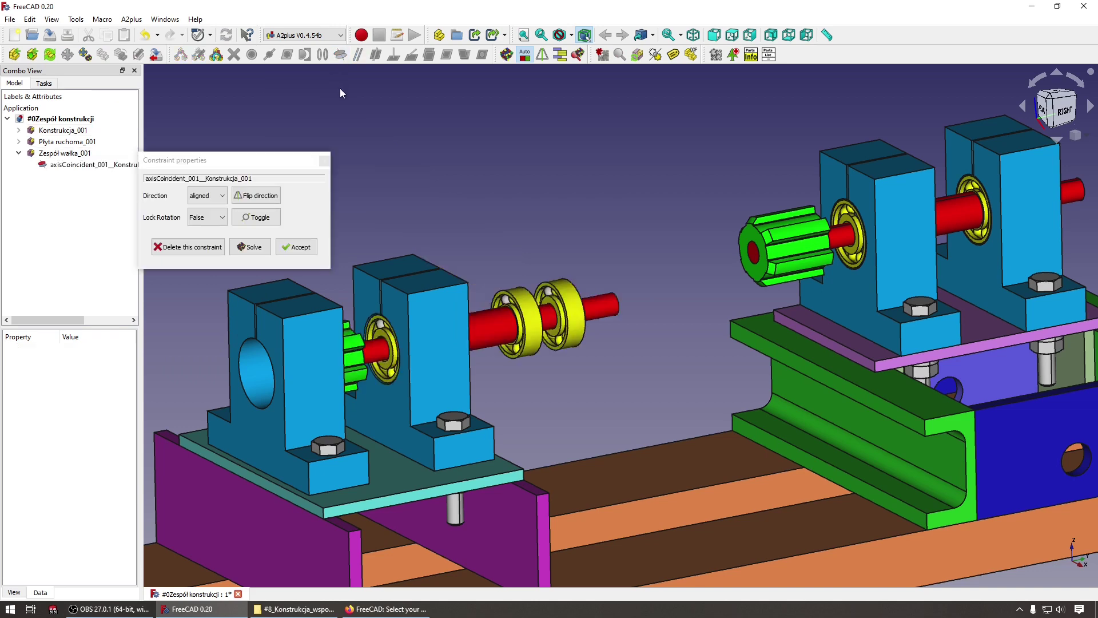
click(257, 195)
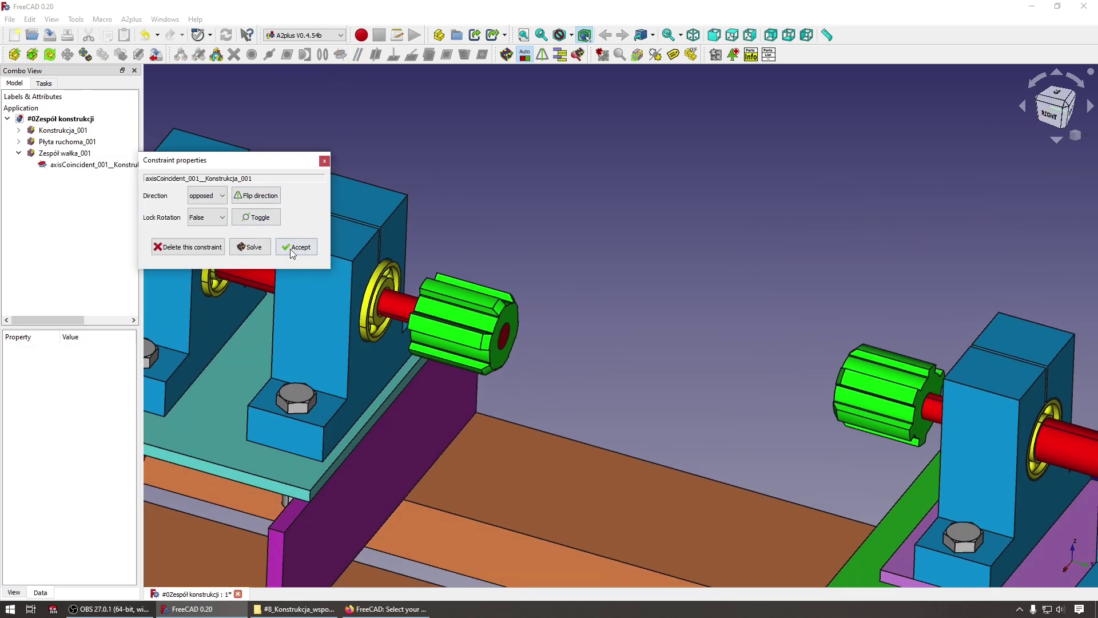
click(290, 247)
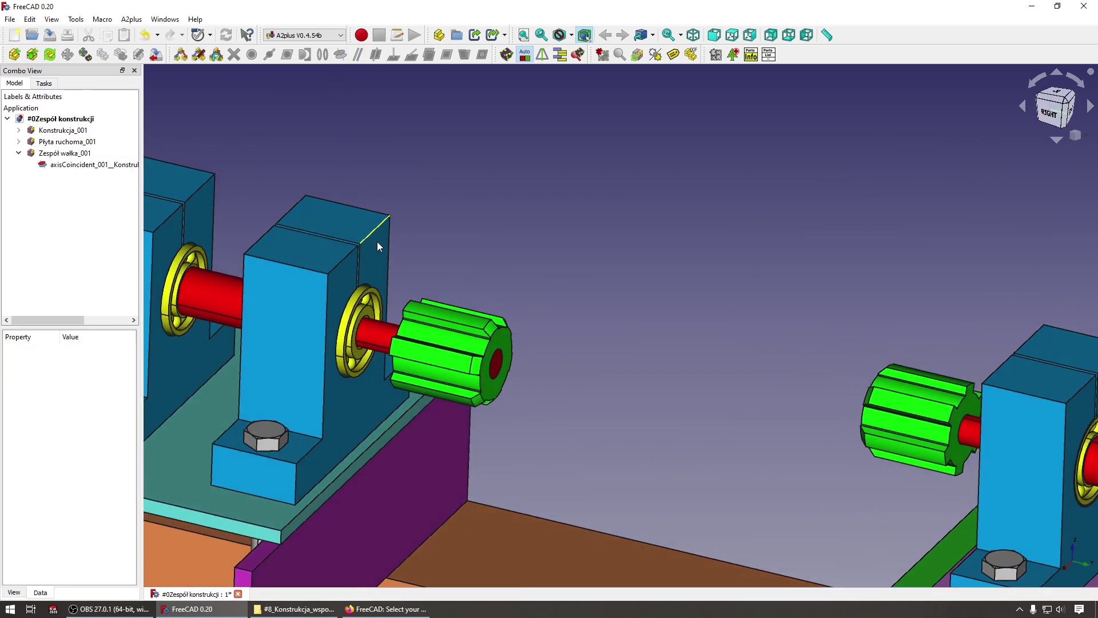
Make the bearing's side face flush with its block face using planeCoincident
scroll(383, 263, up, 5)
click(387, 273)
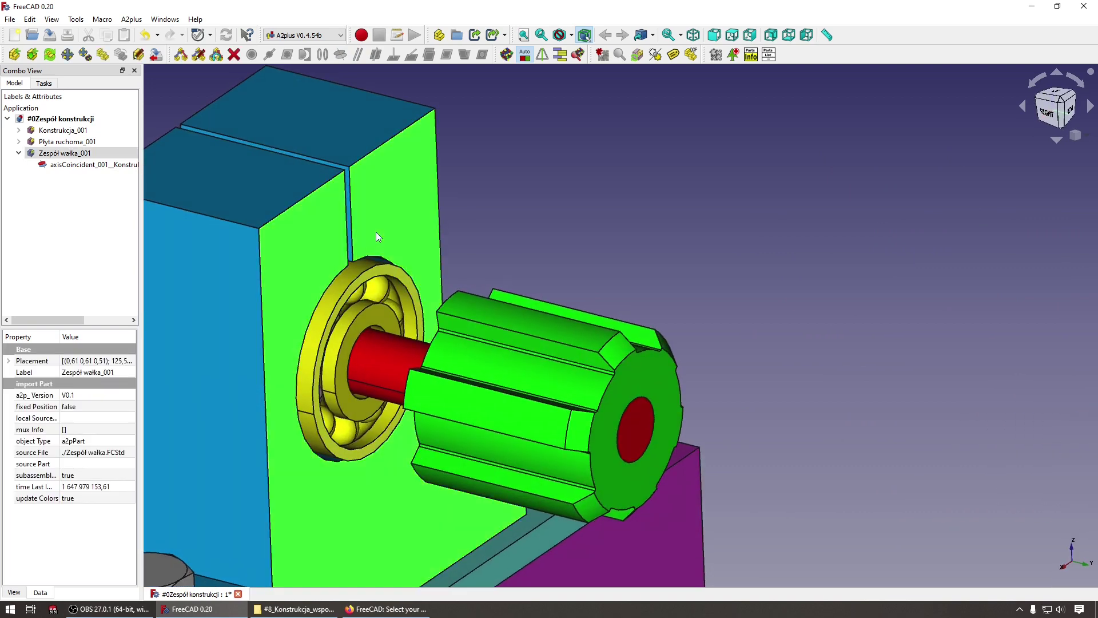
click(448, 55)
click(287, 240)
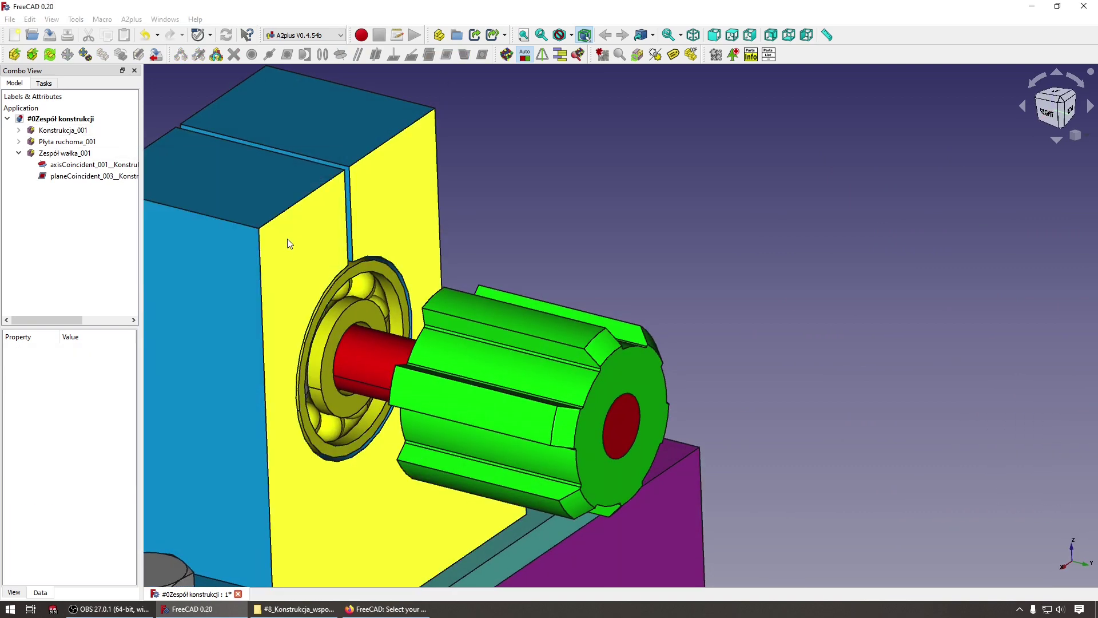
key(3)
mouse_move(452, 262)
middle_down()
mouse_move(473, 247)
mouse_move(576, 237)
mouse_move(590, 220)
middle_up()
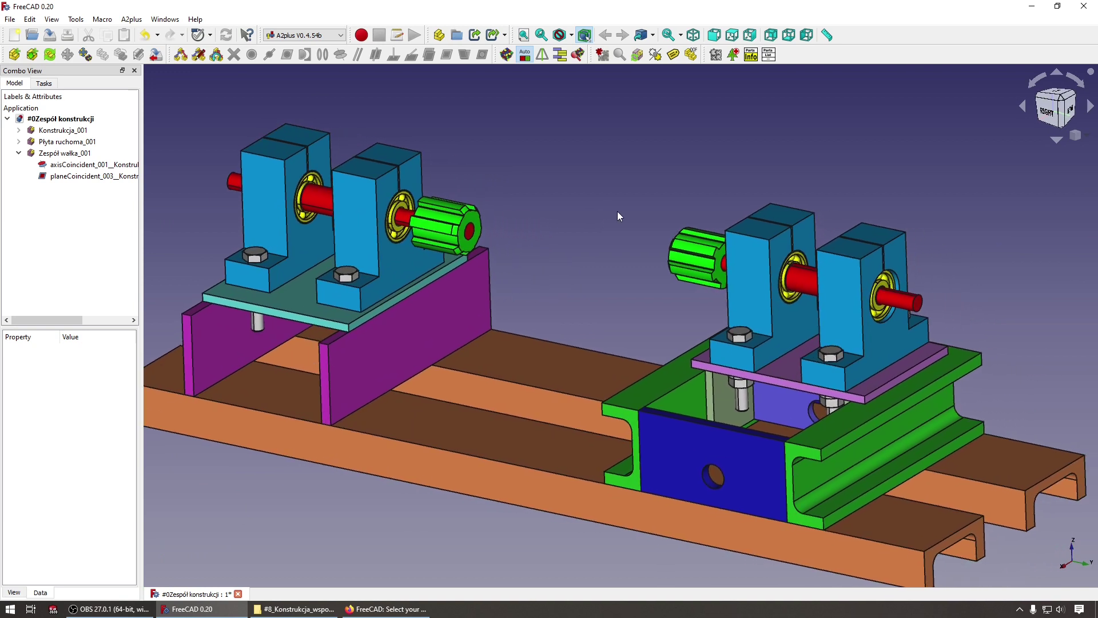
Re-solve the constraints, enable automatic solving, and check the assembly for conflicting constraints
click(506, 57)
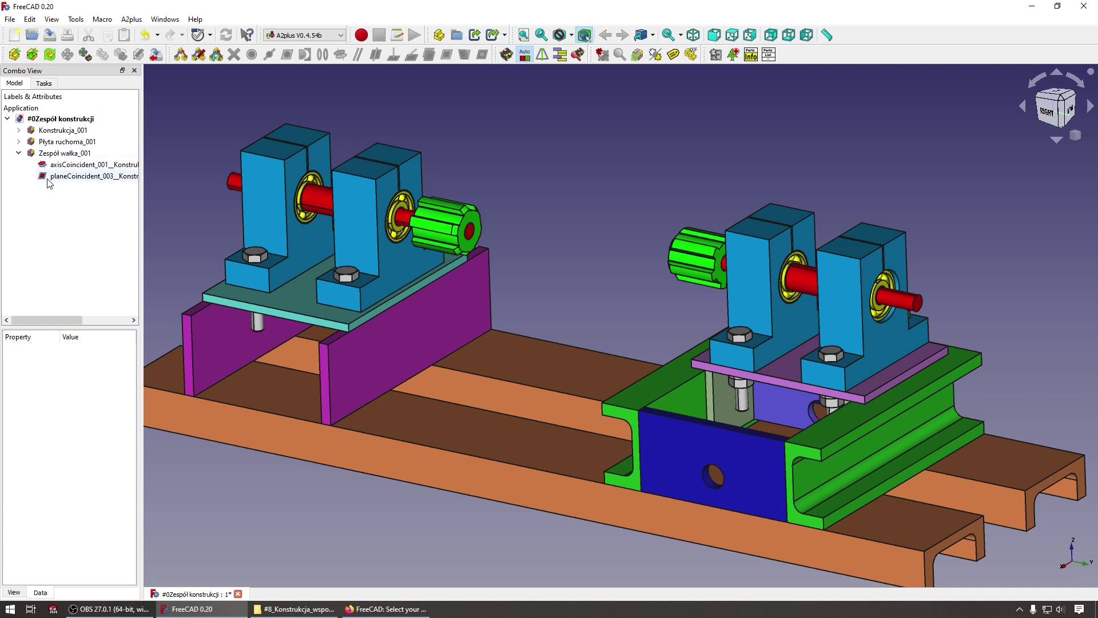
click(525, 56)
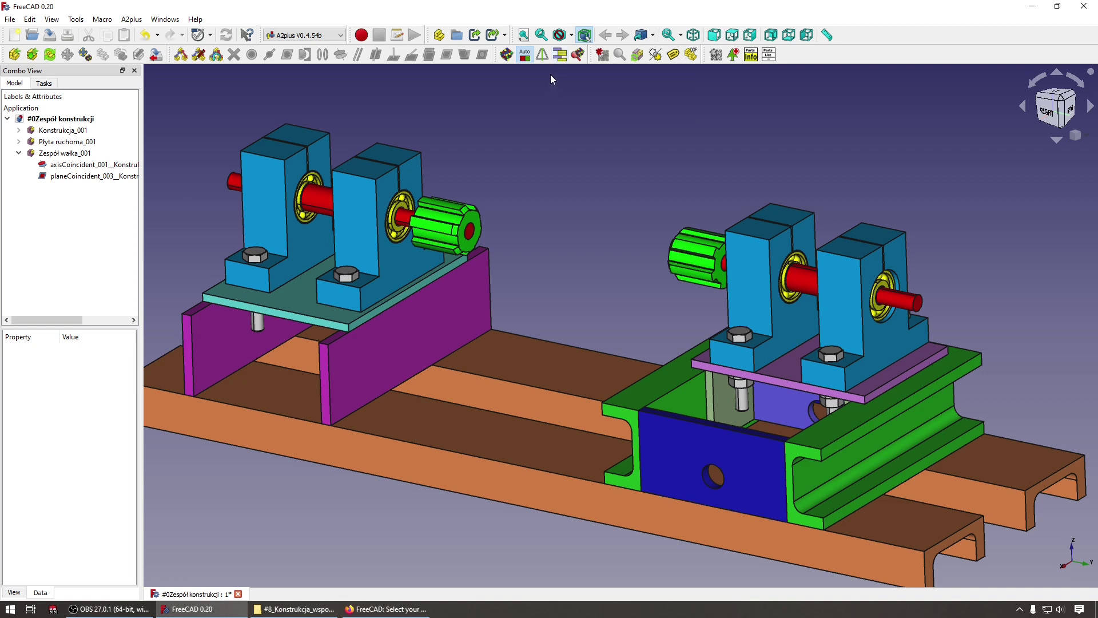
click(361, 208)
click(496, 121)
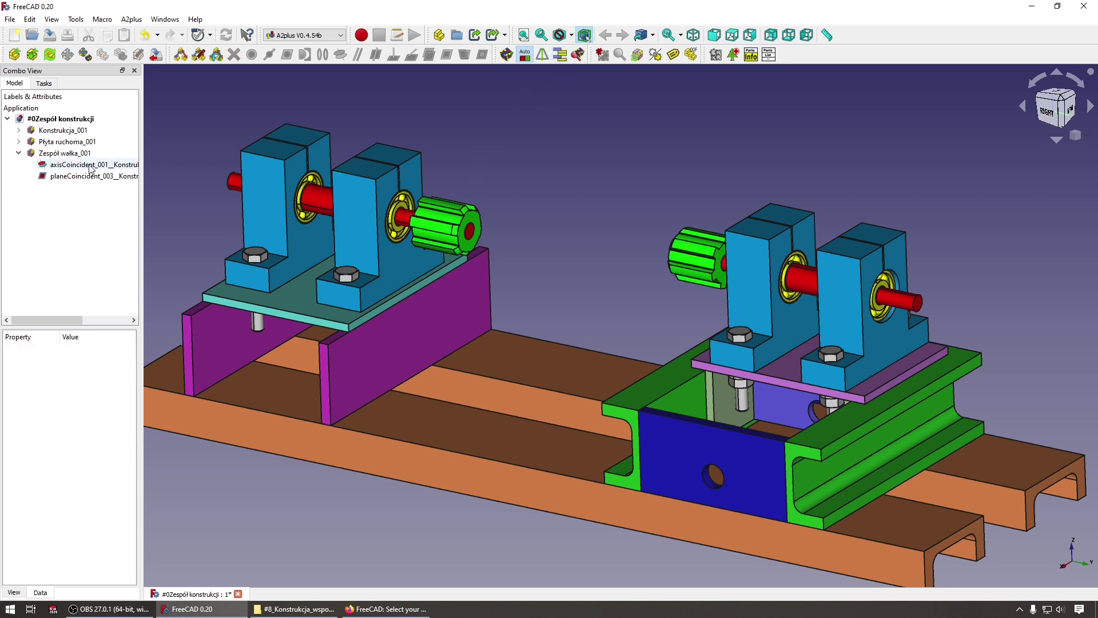
click(60, 118)
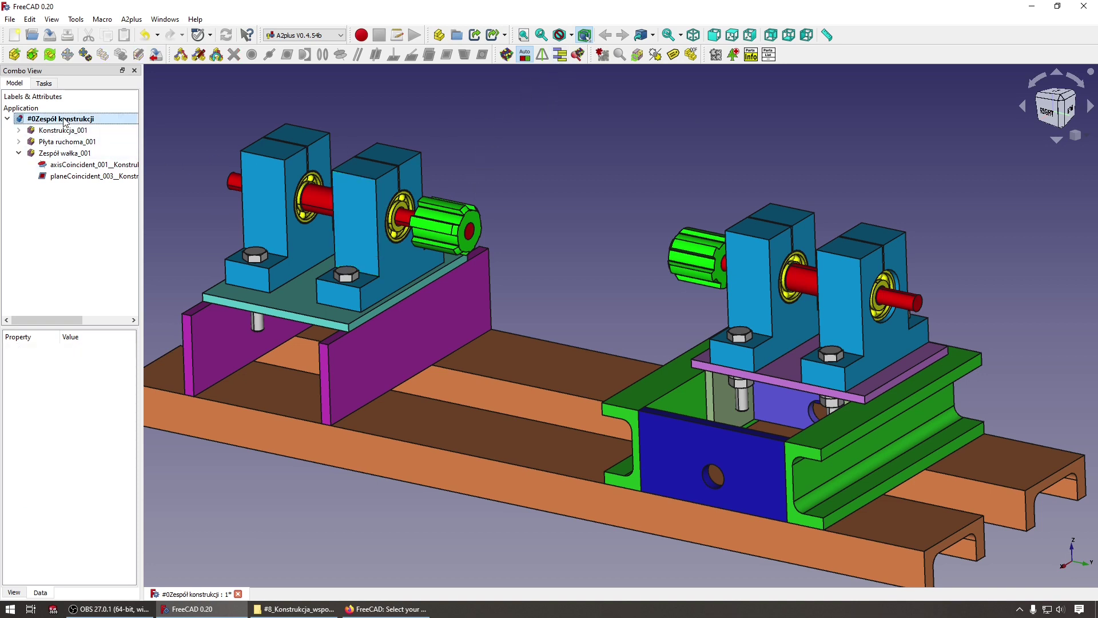
click(542, 91)
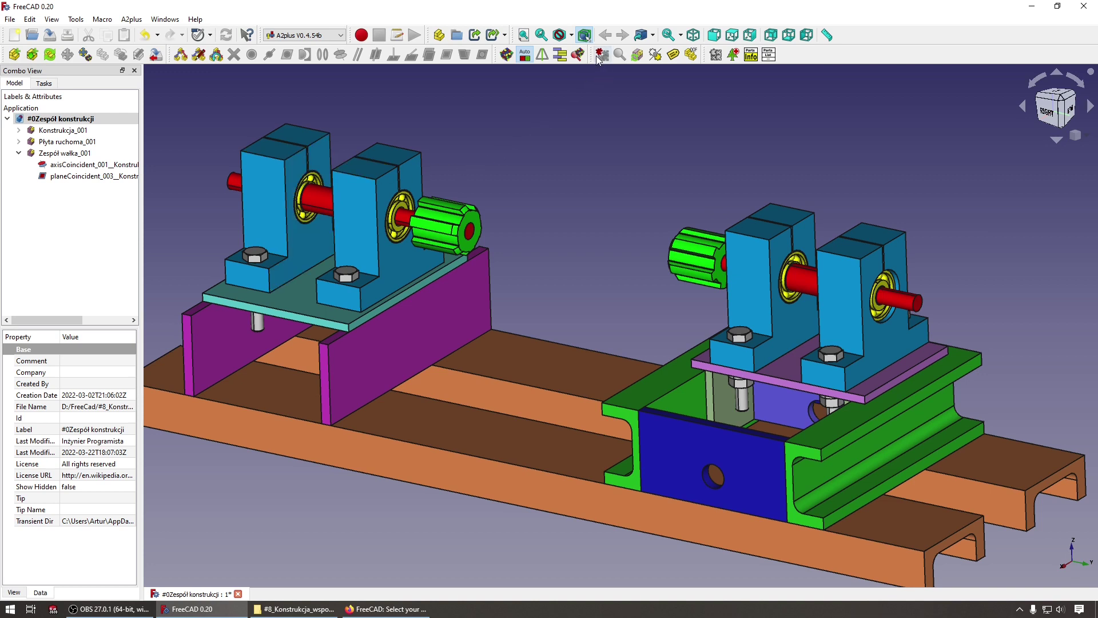
click(577, 53)
click(602, 55)
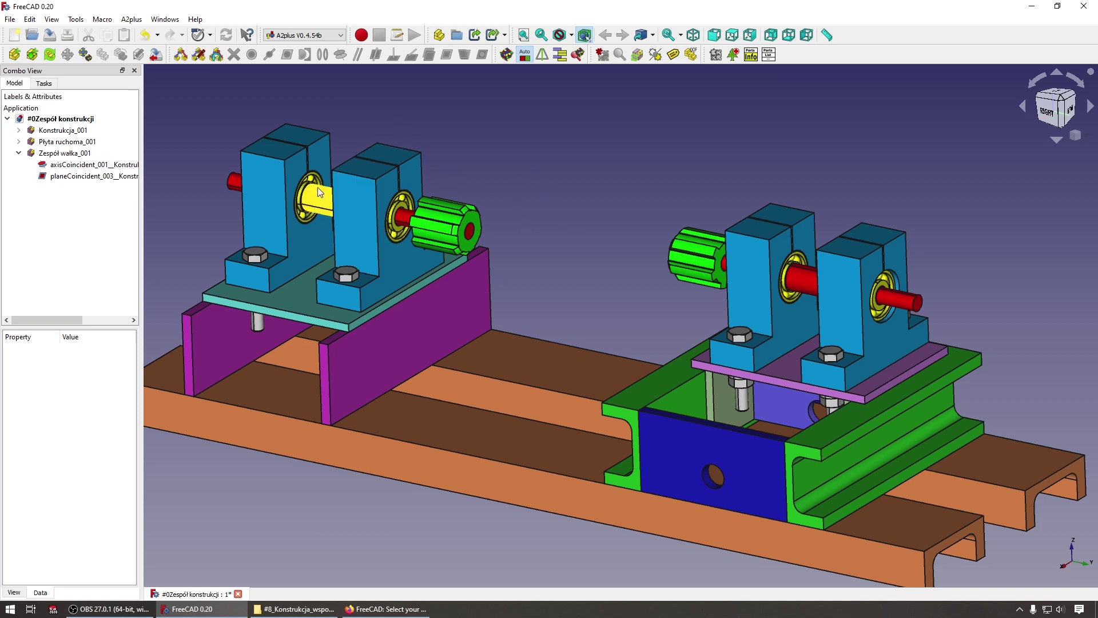
click(329, 206)
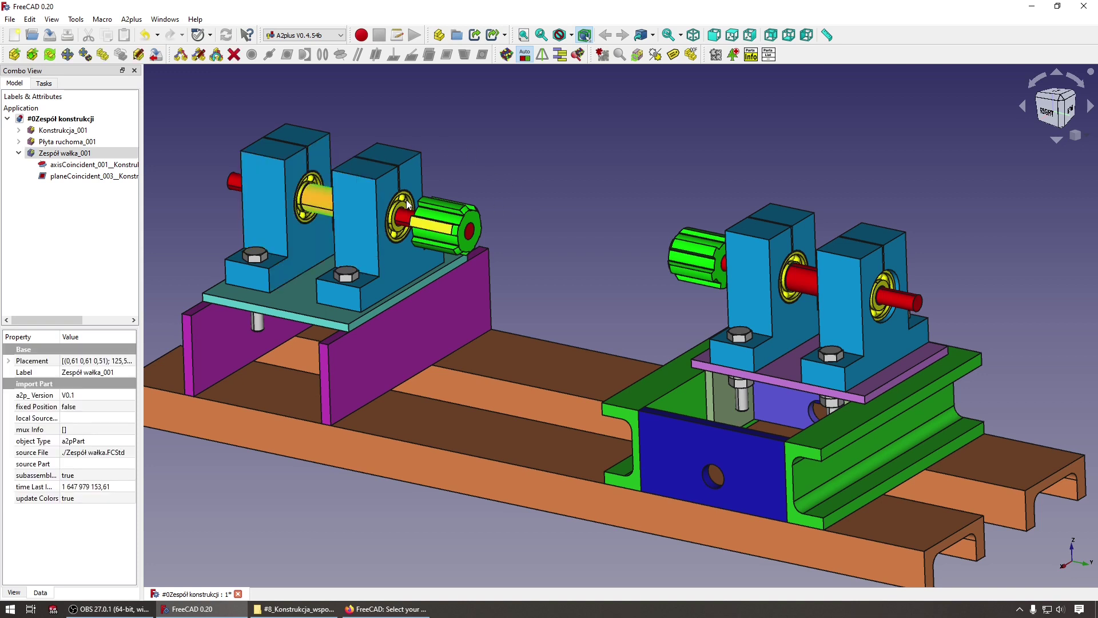
click(602, 58)
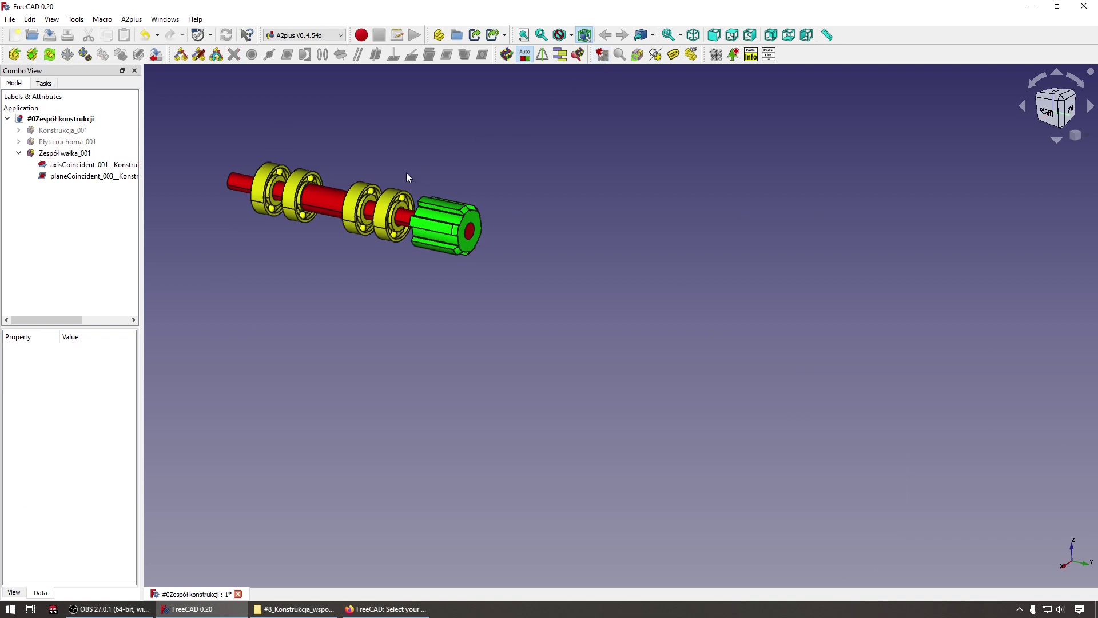
click(599, 59)
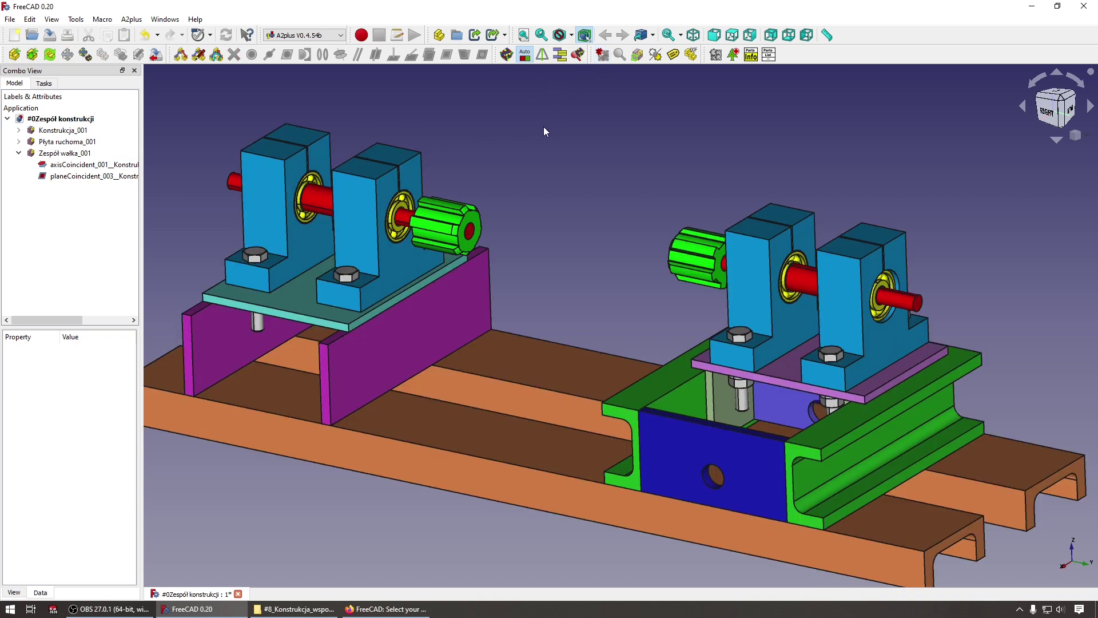
click(794, 358)
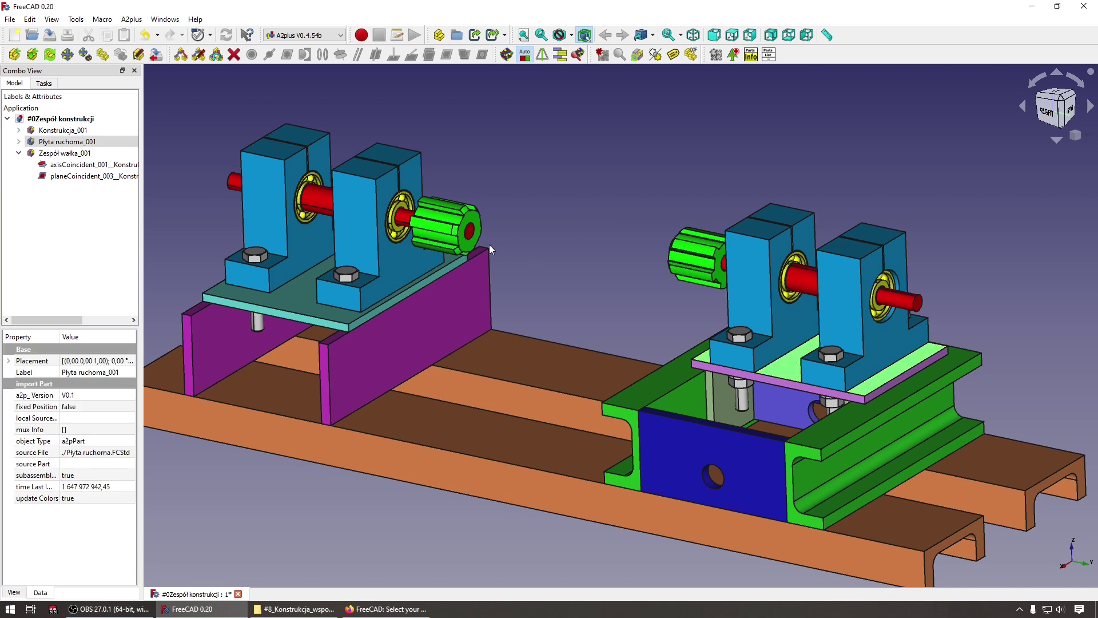
ctrl+click(310, 194)
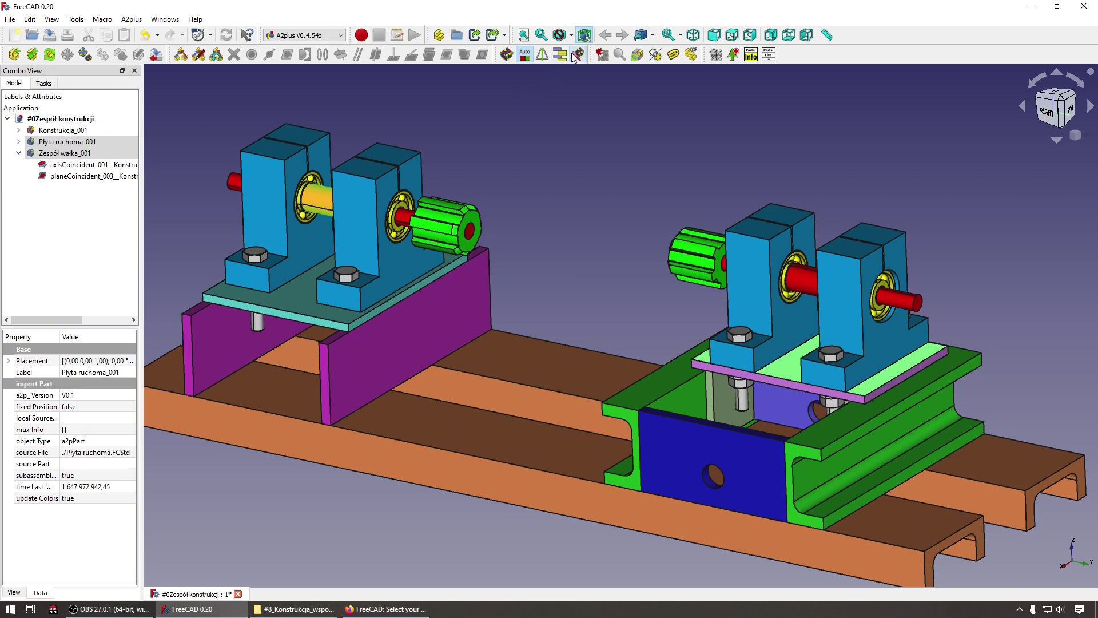
click(606, 56)
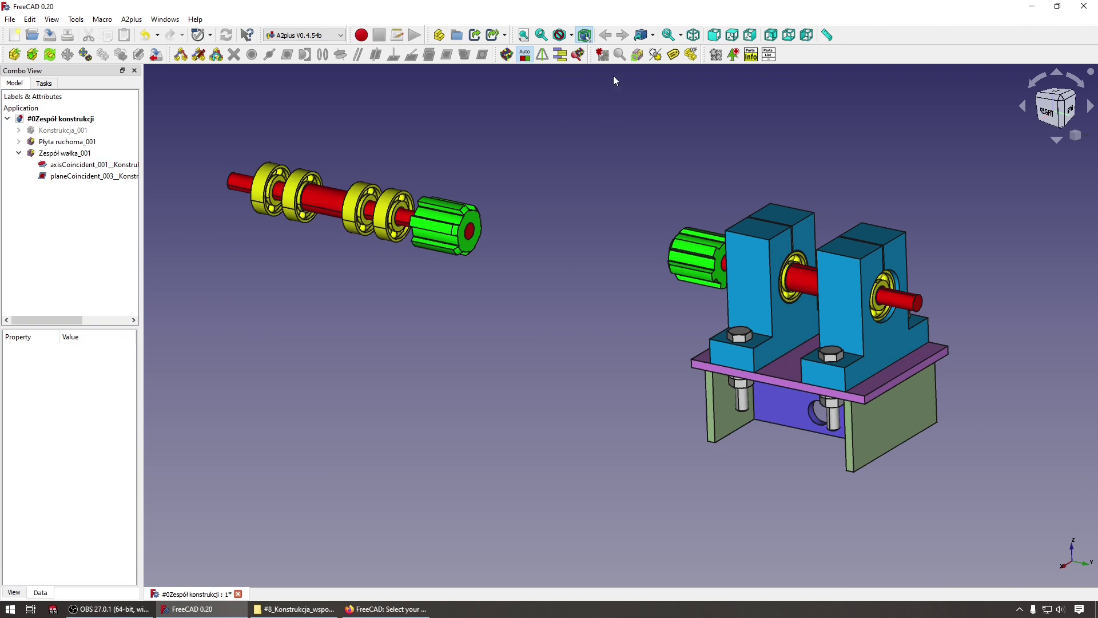
click(603, 55)
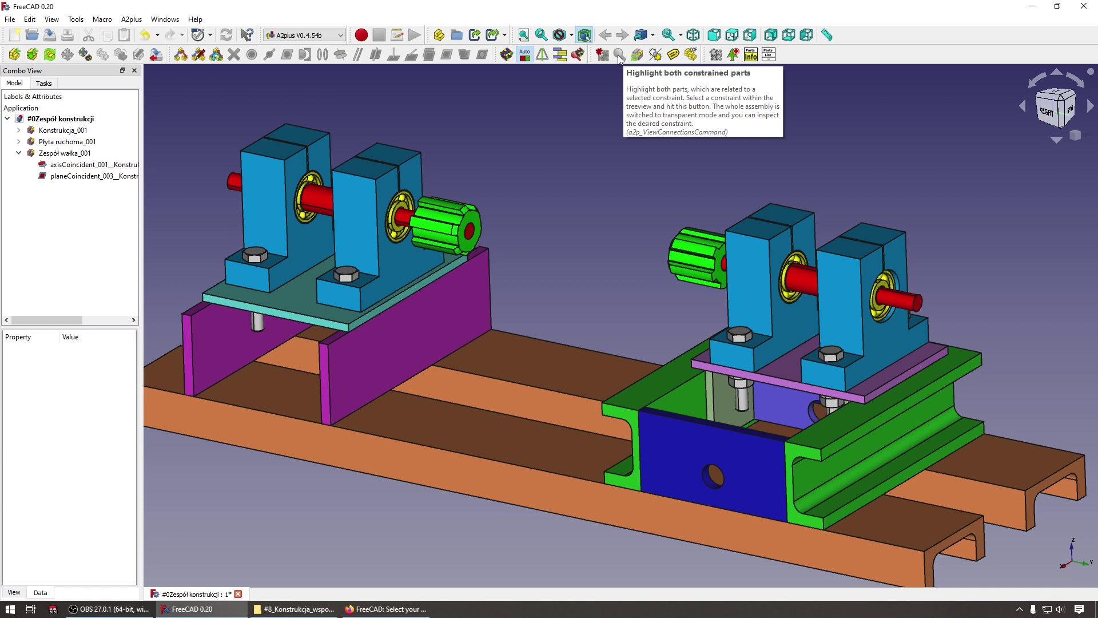
Highlight and inspect the two parts joined by the moving plate's first planeCoincident constraint
click(18, 142)
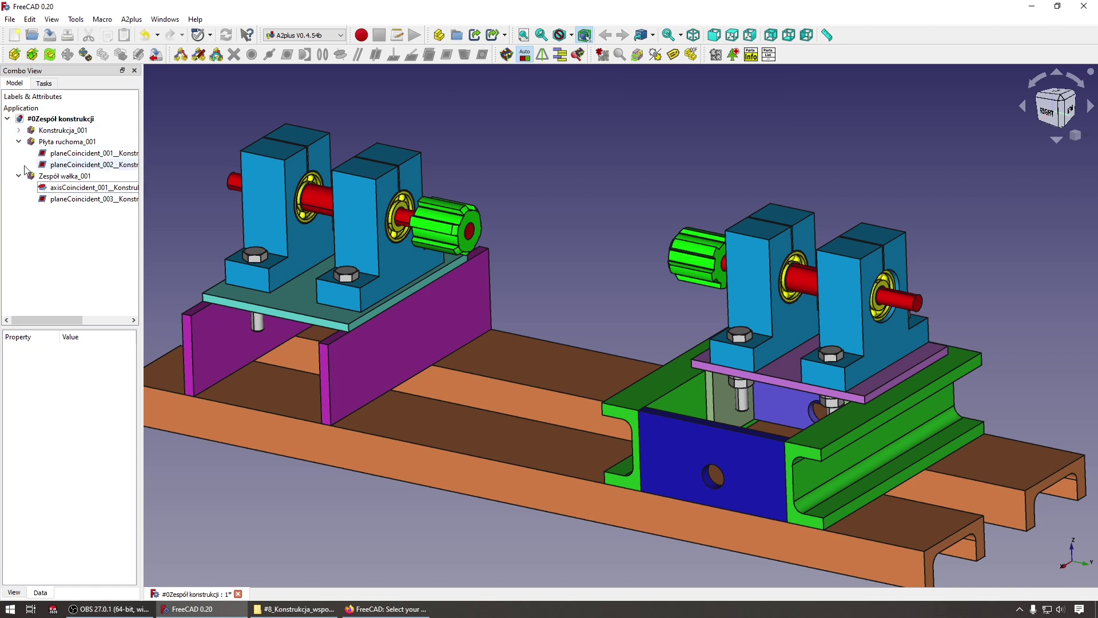
click(60, 155)
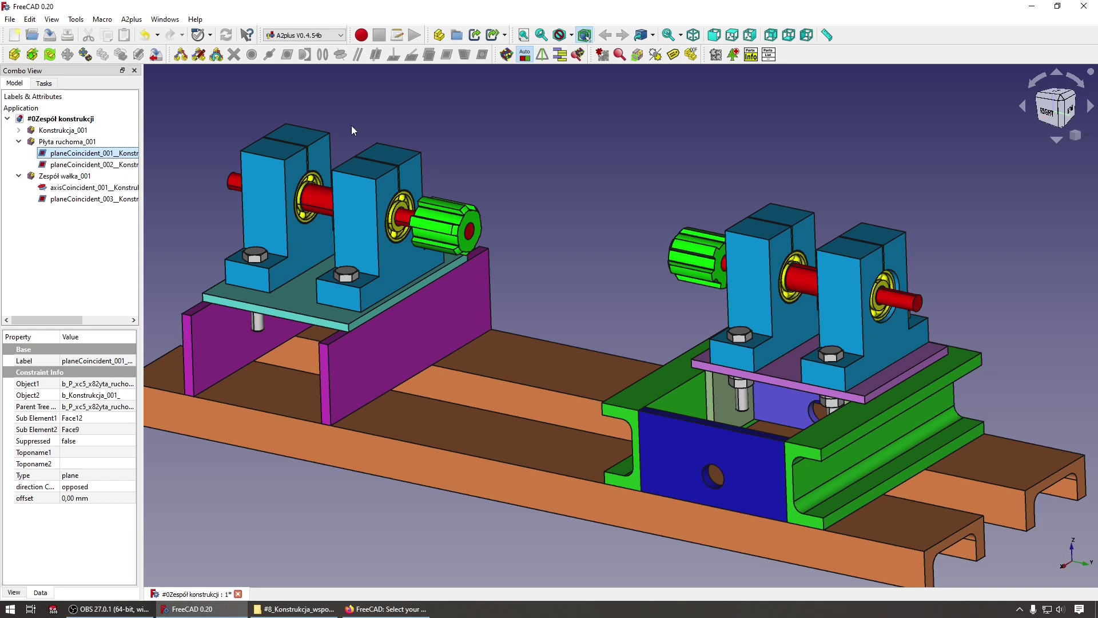
click(619, 55)
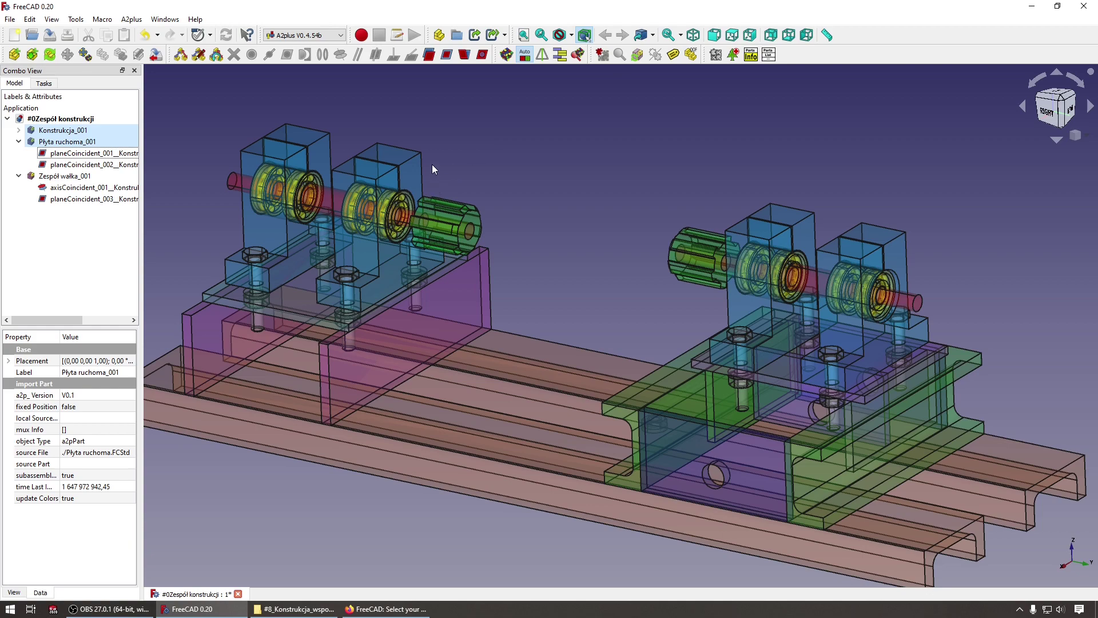
middle_drag(229, 160, 528, 152)
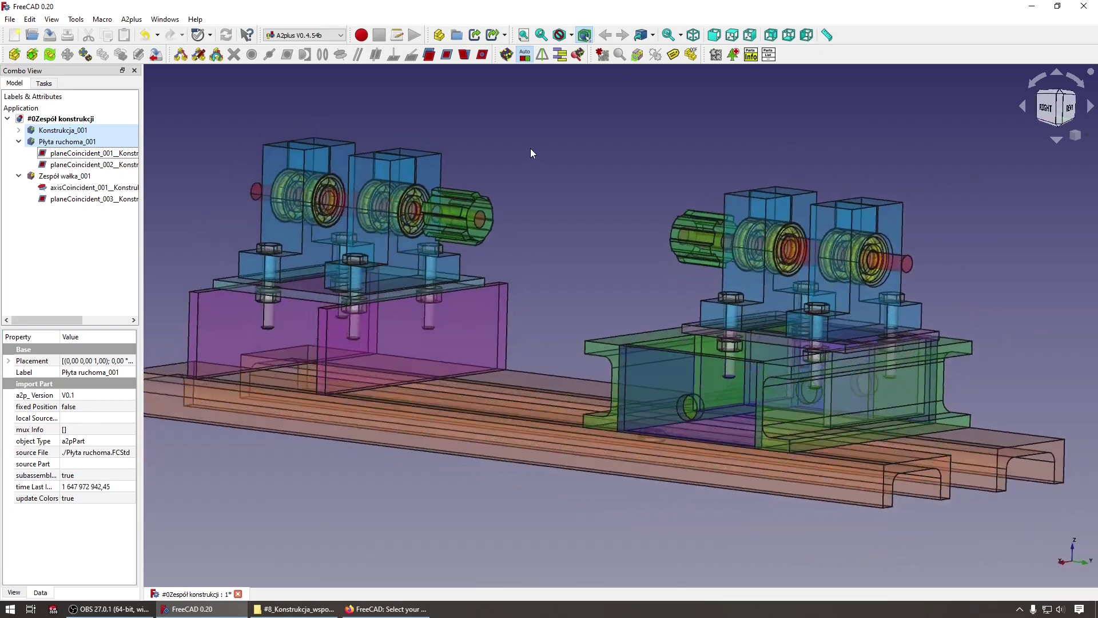
scroll(530, 153, up, 5)
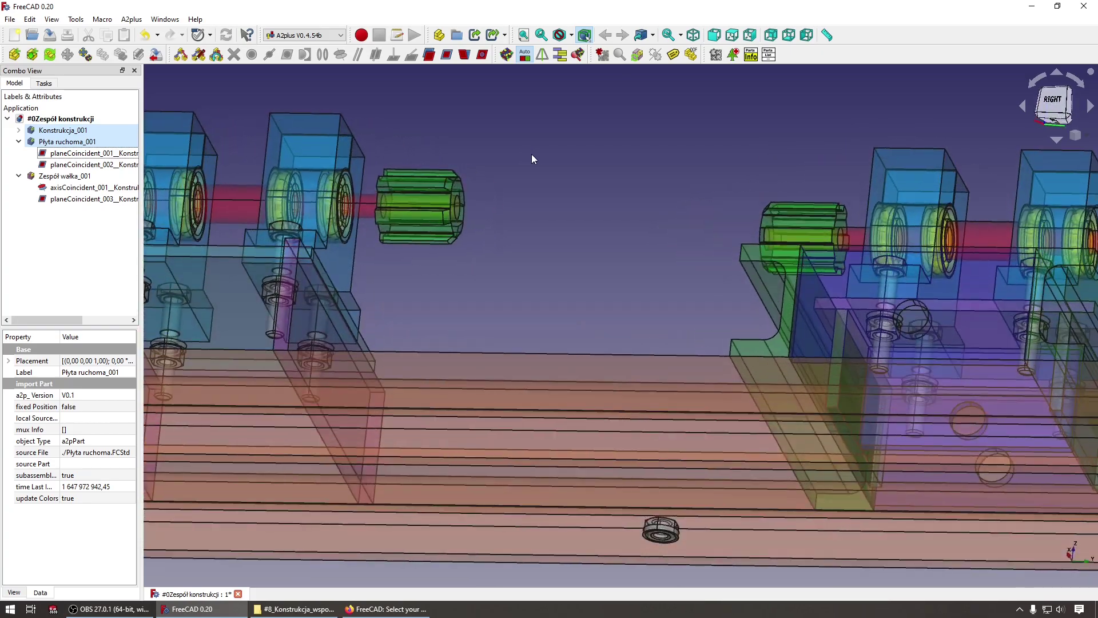
scroll(664, 526, down, 5)
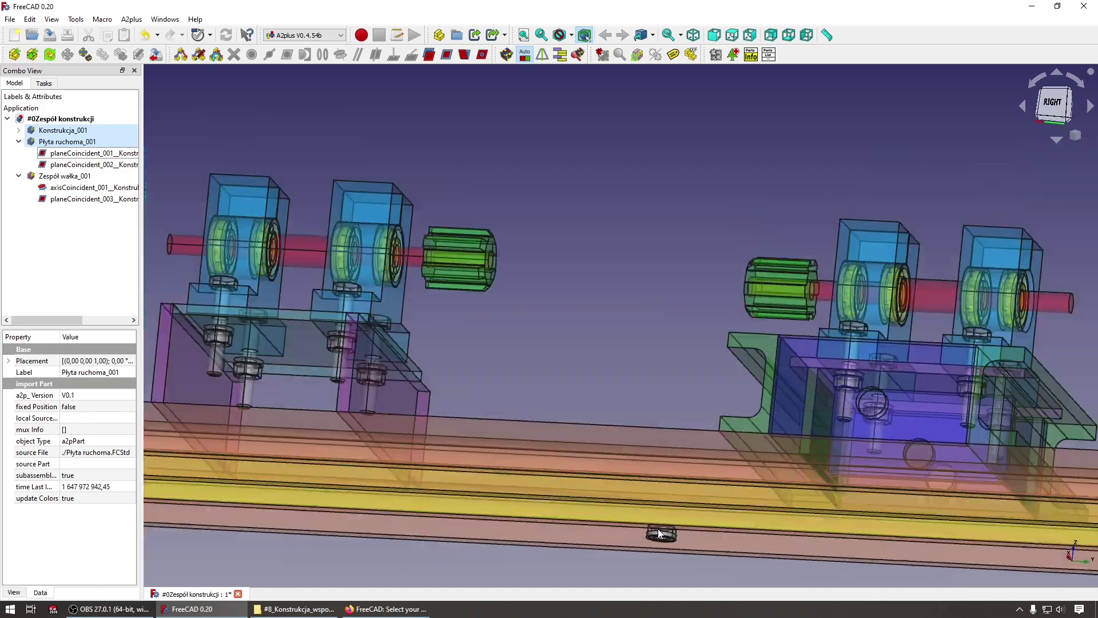
scroll(655, 512, down, 3)
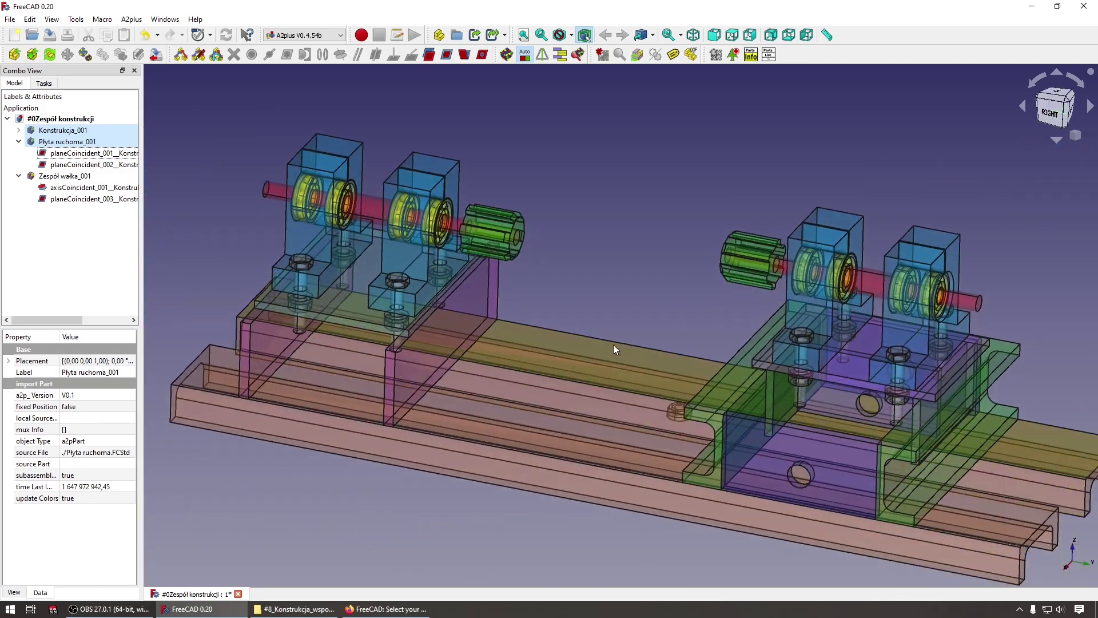
scroll(622, 331, up, 3)
scroll(623, 321, down, 2)
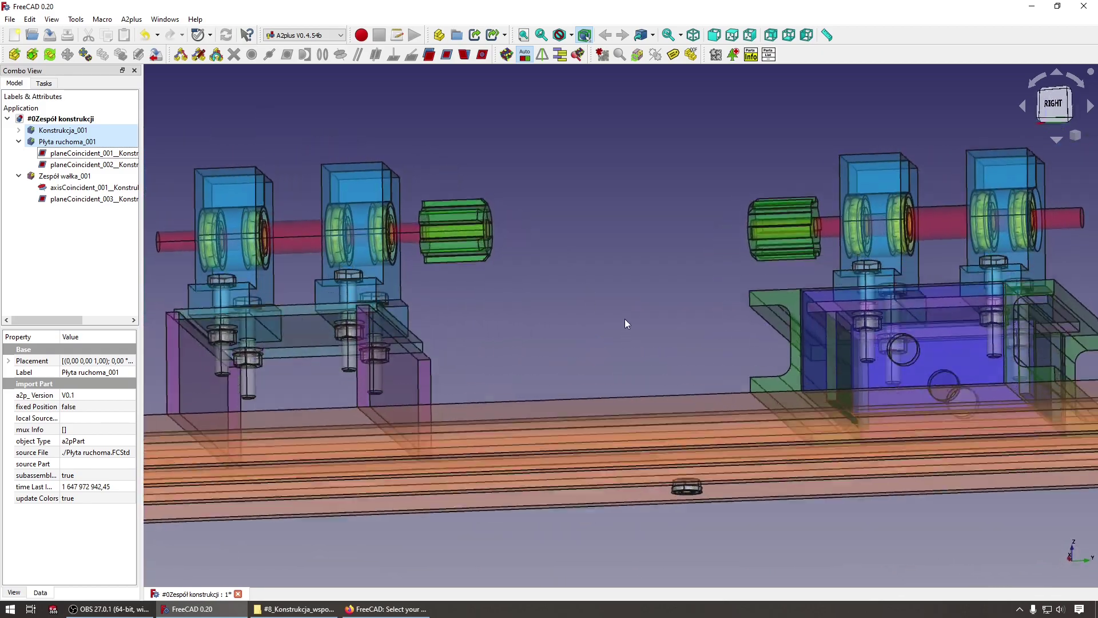
scroll(623, 312, down, 2)
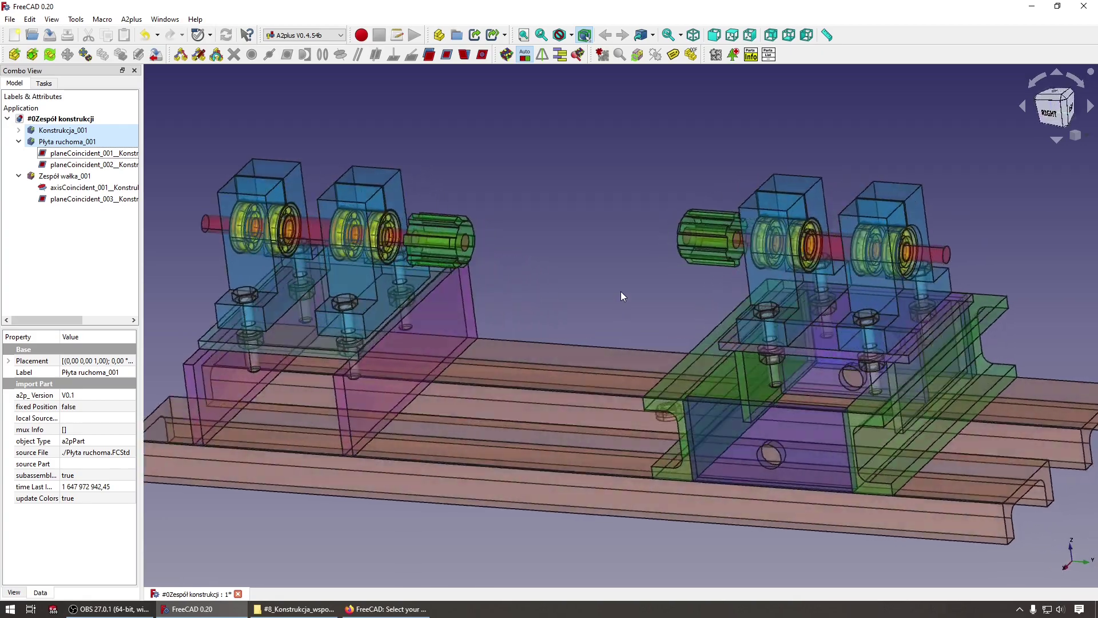
scroll(620, 290, up, 2)
scroll(633, 310, up, 3)
scroll(612, 438, up, 3)
scroll(612, 486, down, 1)
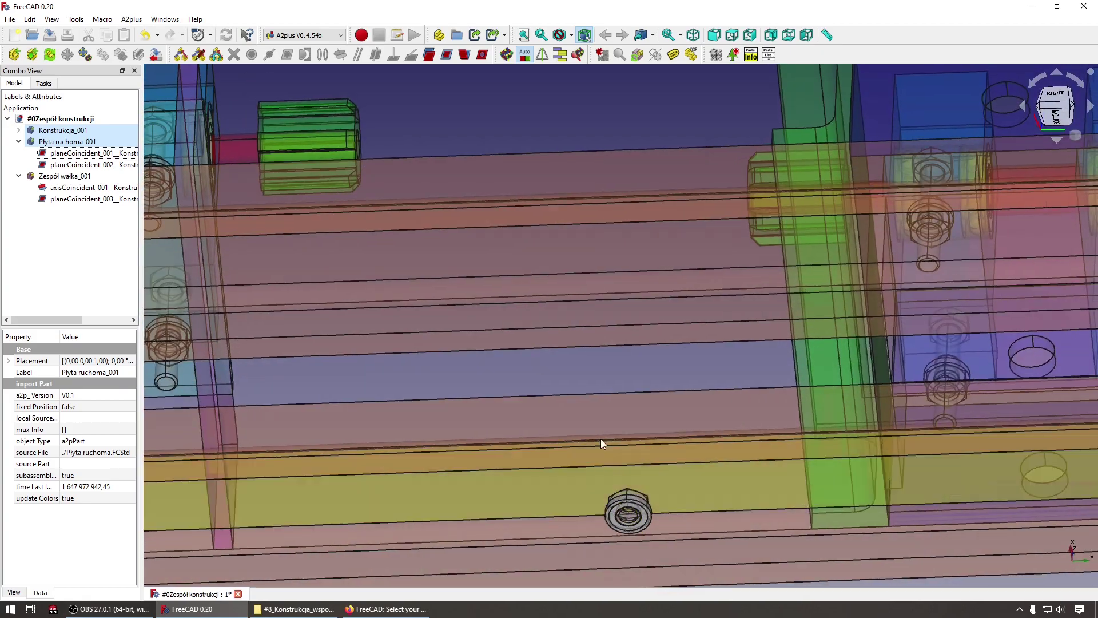
scroll(589, 372, down, 3)
scroll(583, 229, down, 2)
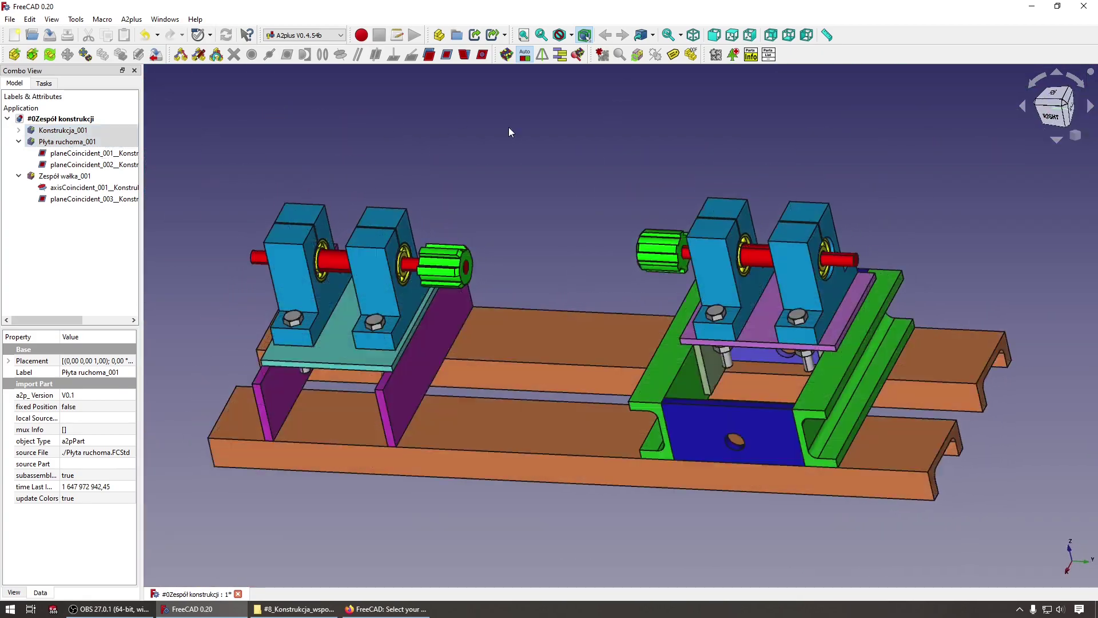
Restore full opacity to all assembly parts
click(512, 127)
scroll(524, 140, up, 2)
scroll(549, 171, up, 2)
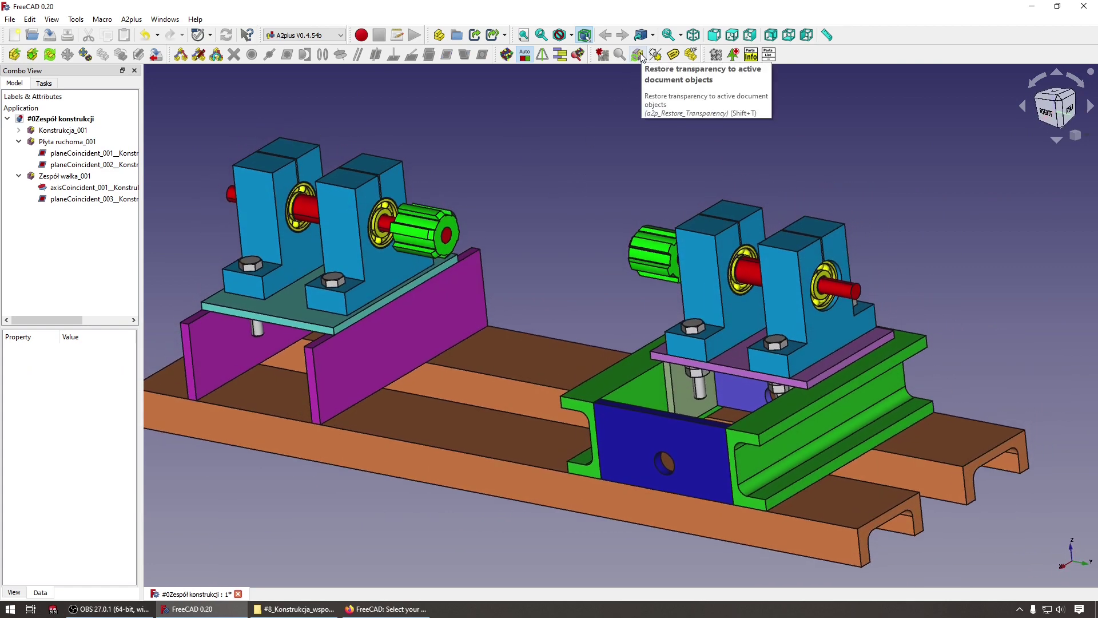
click(342, 229)
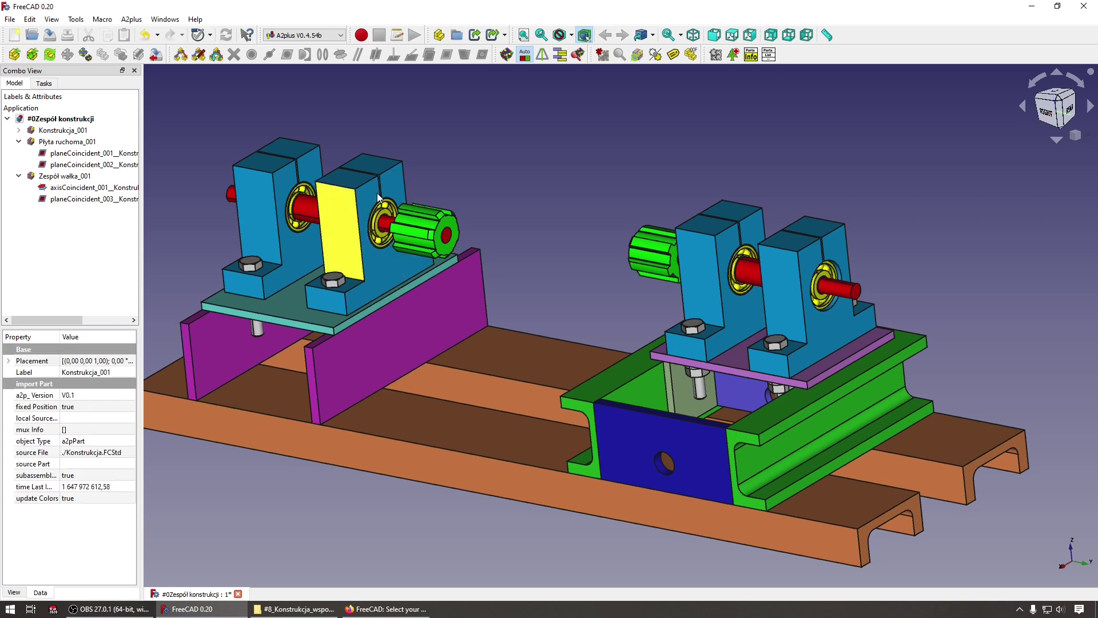
click(640, 56)
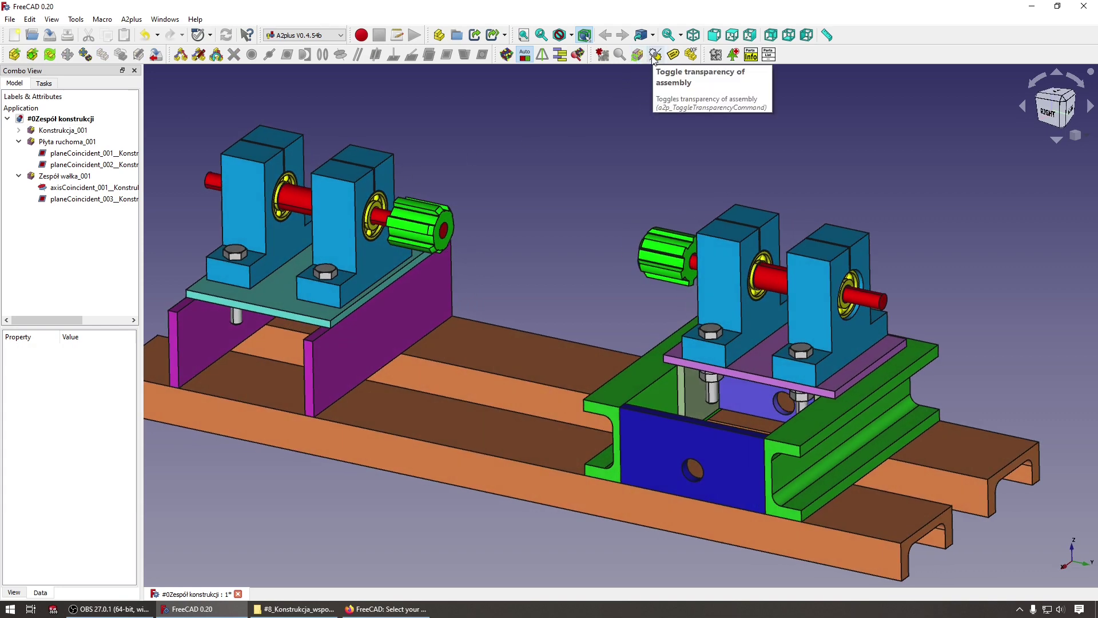
click(655, 55)
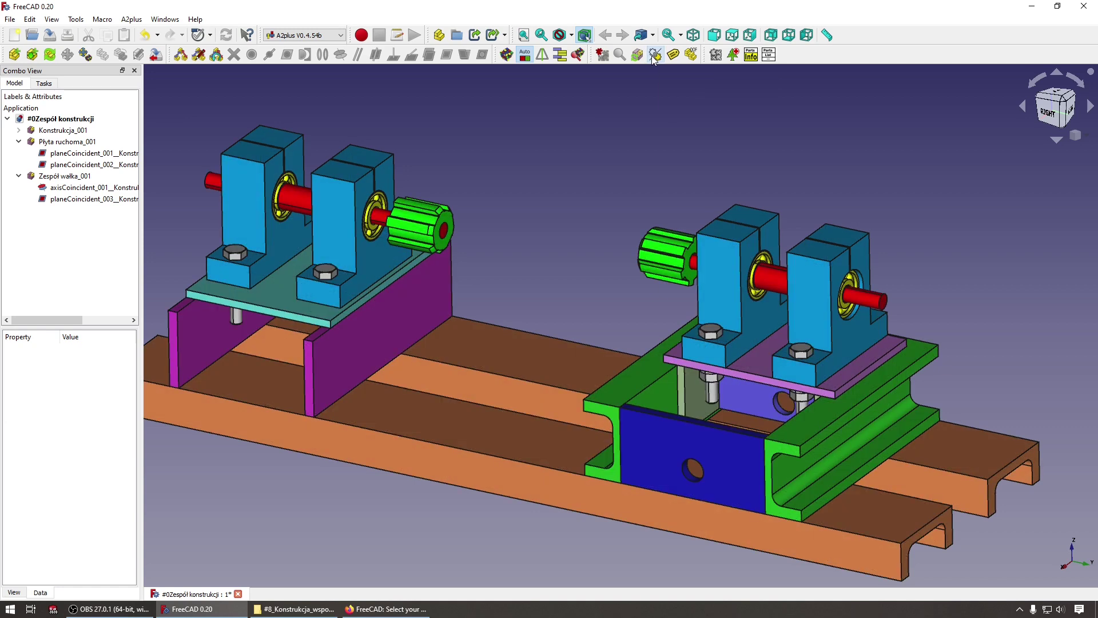
click(655, 55)
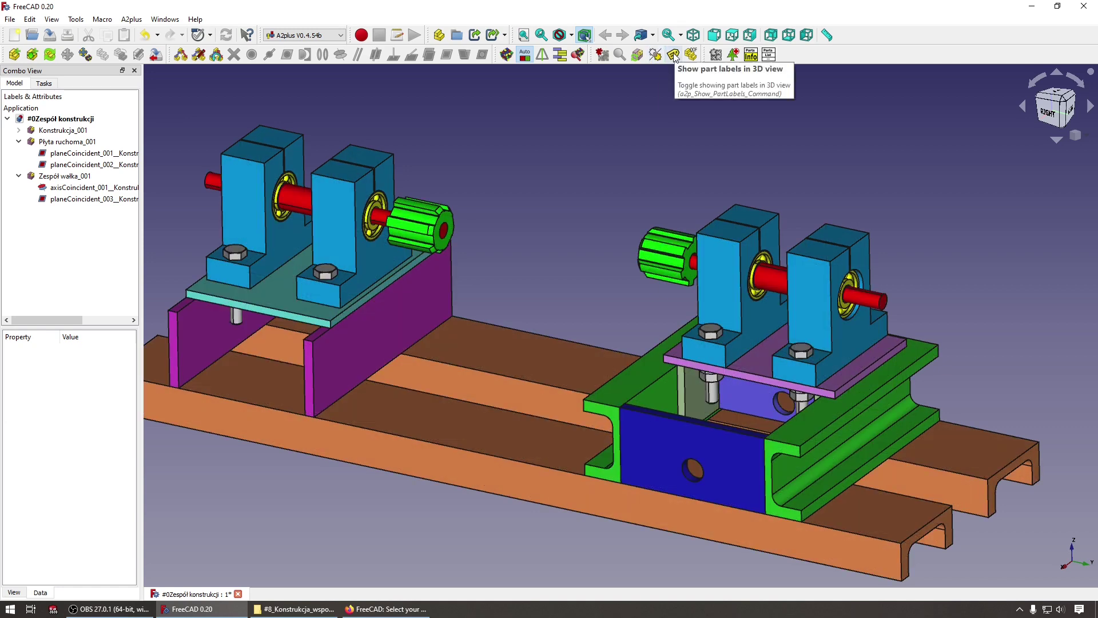
click(673, 56)
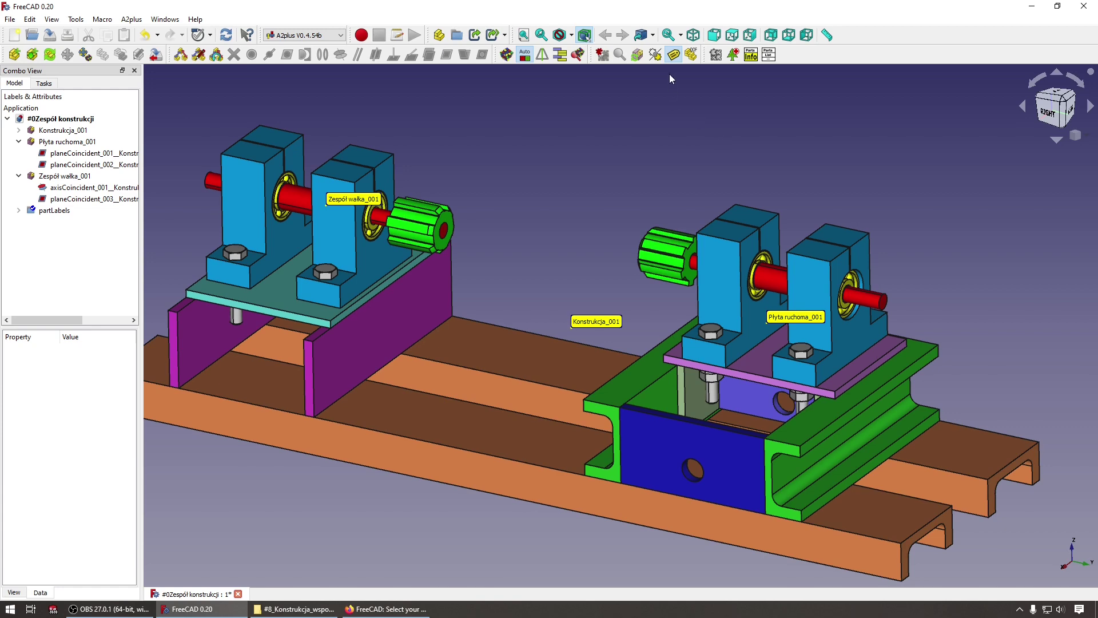
click(673, 55)
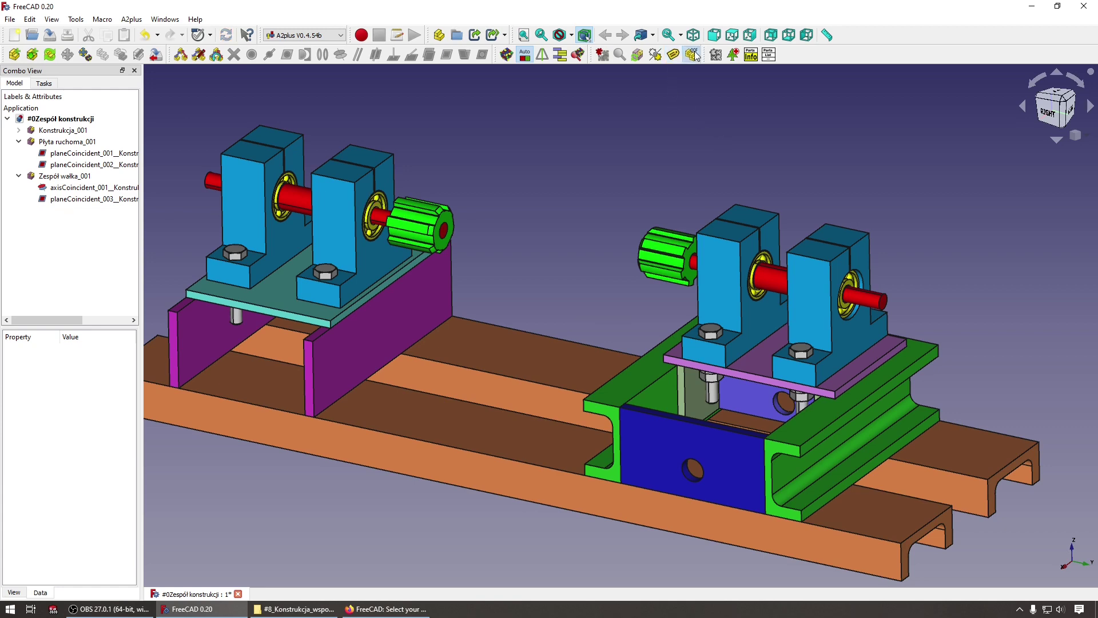
click(693, 55)
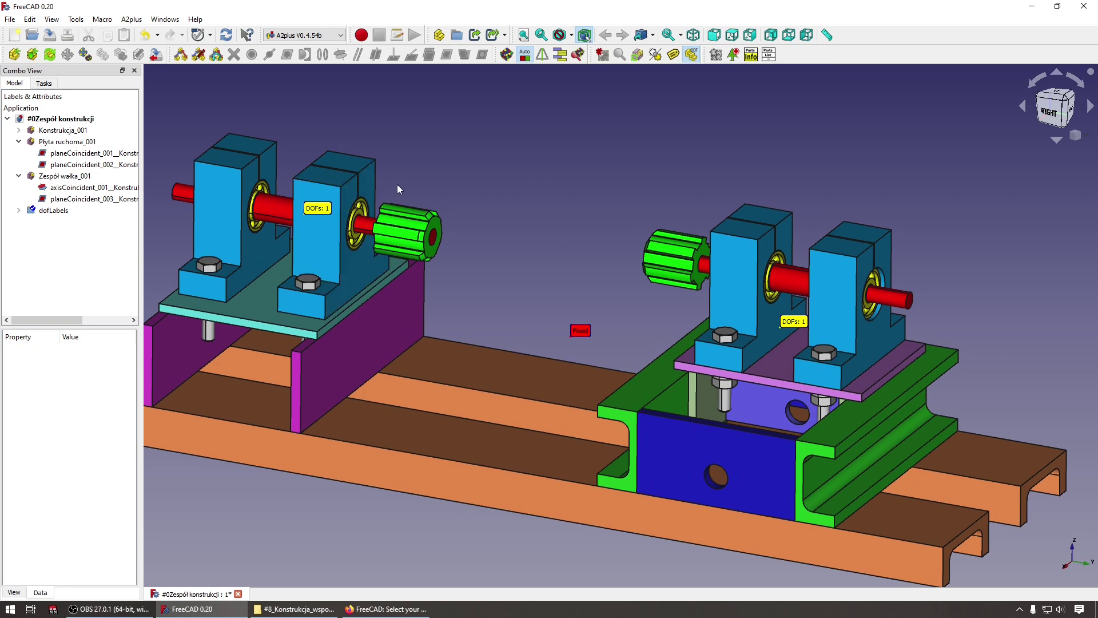
click(689, 58)
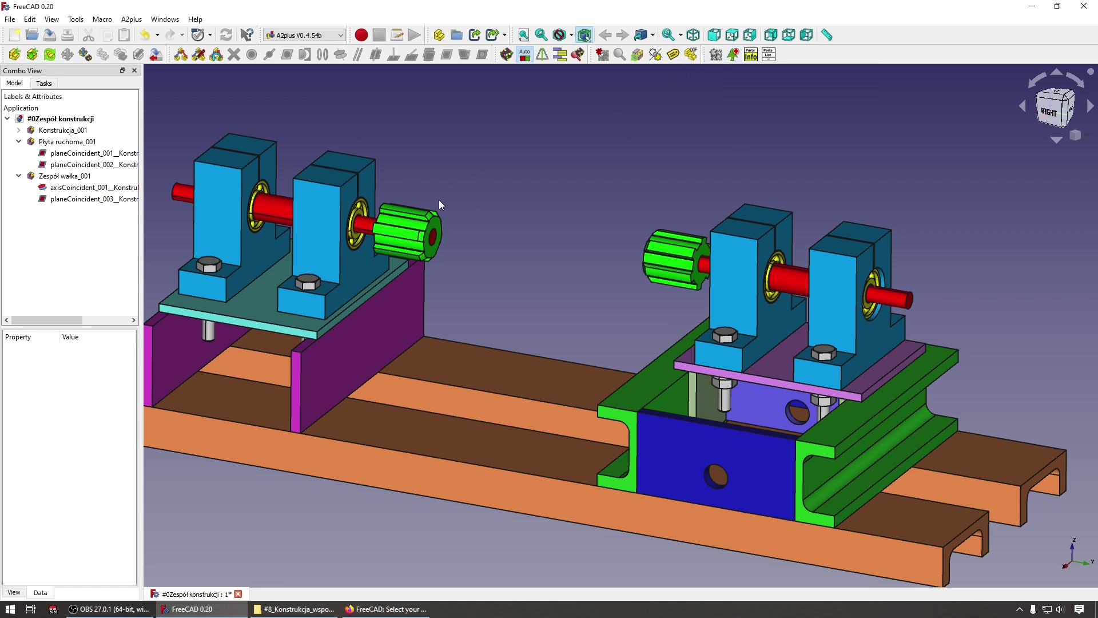
click(751, 56)
double_click(85, 210)
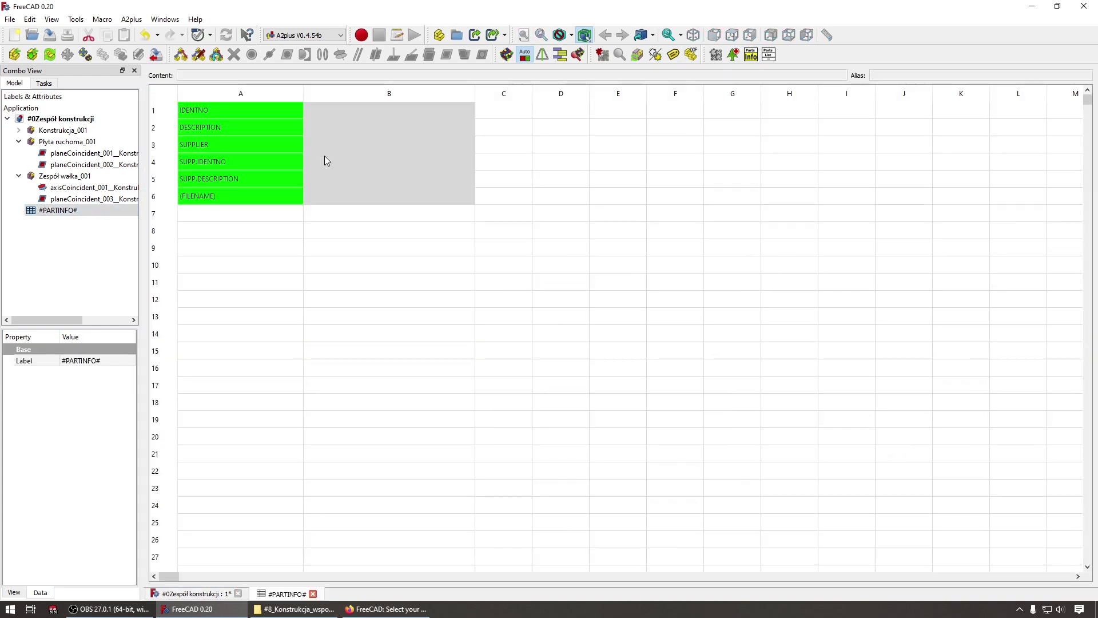
right_click(55, 211)
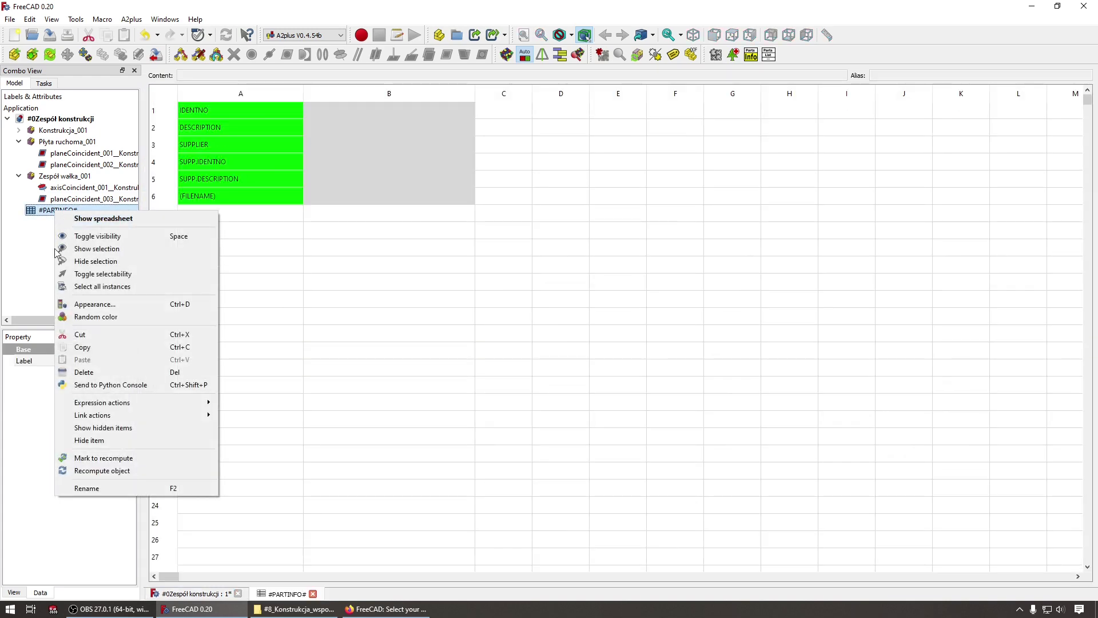
click(66, 372)
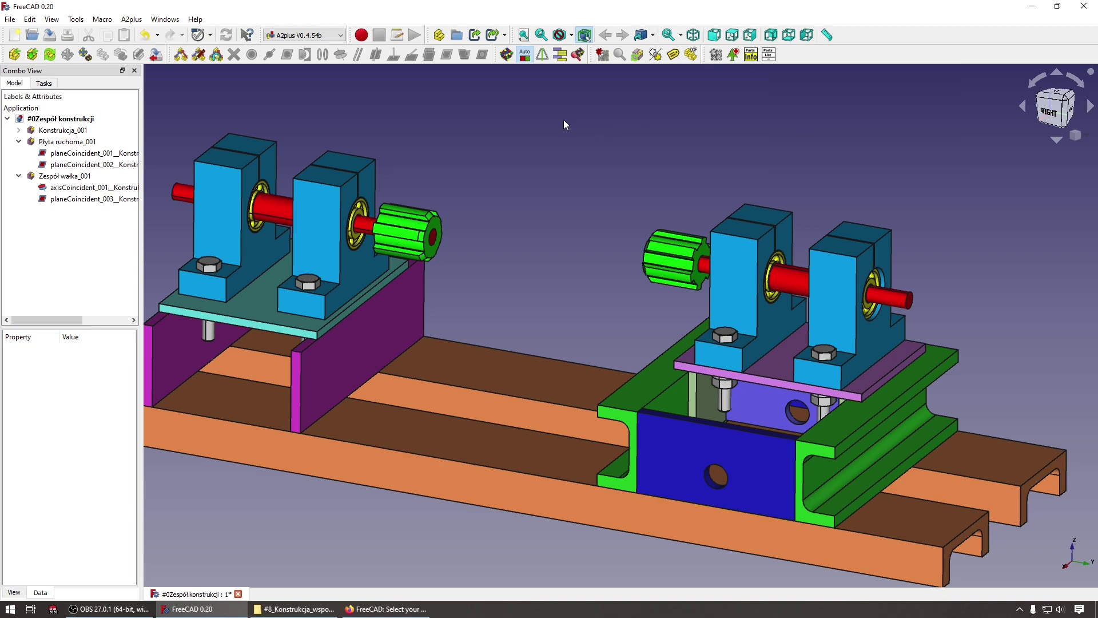
scroll(558, 128, down, 2)
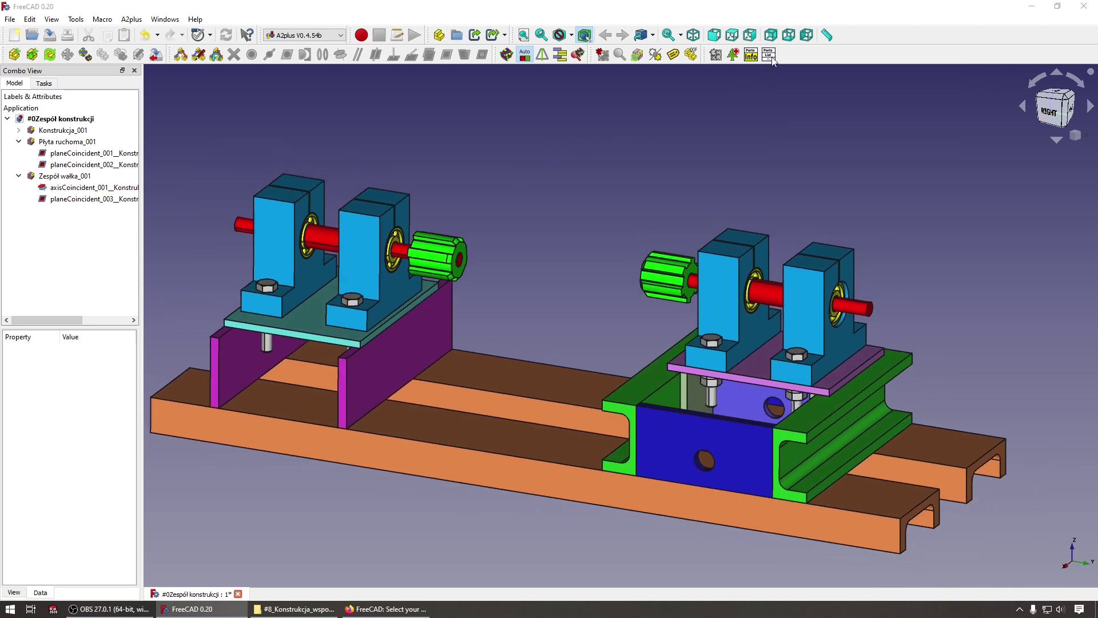
click(769, 56)
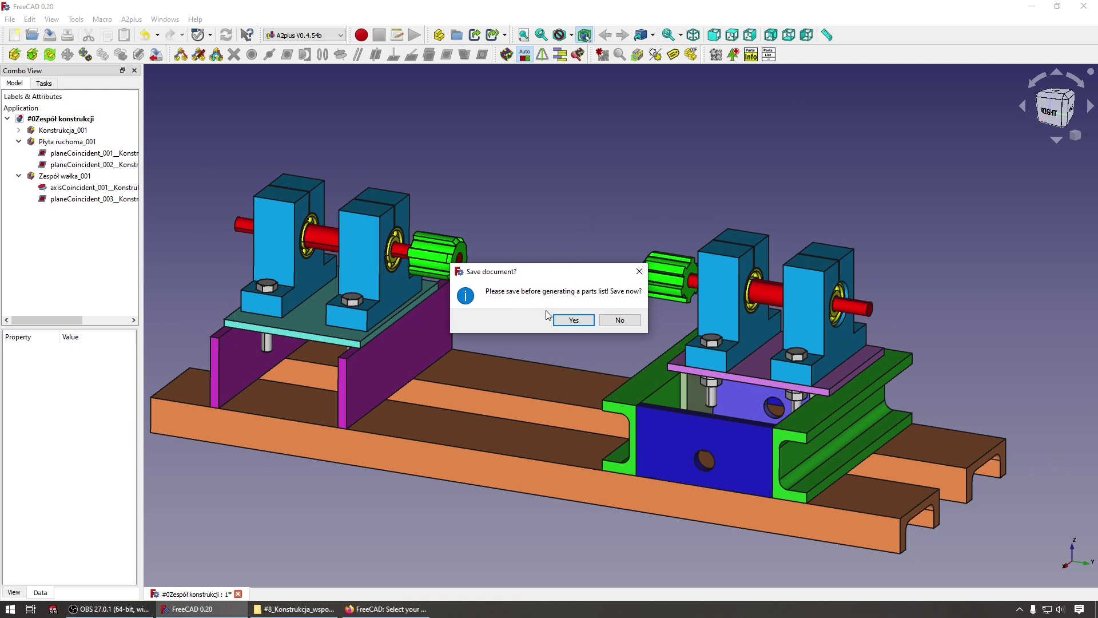
click(573, 320)
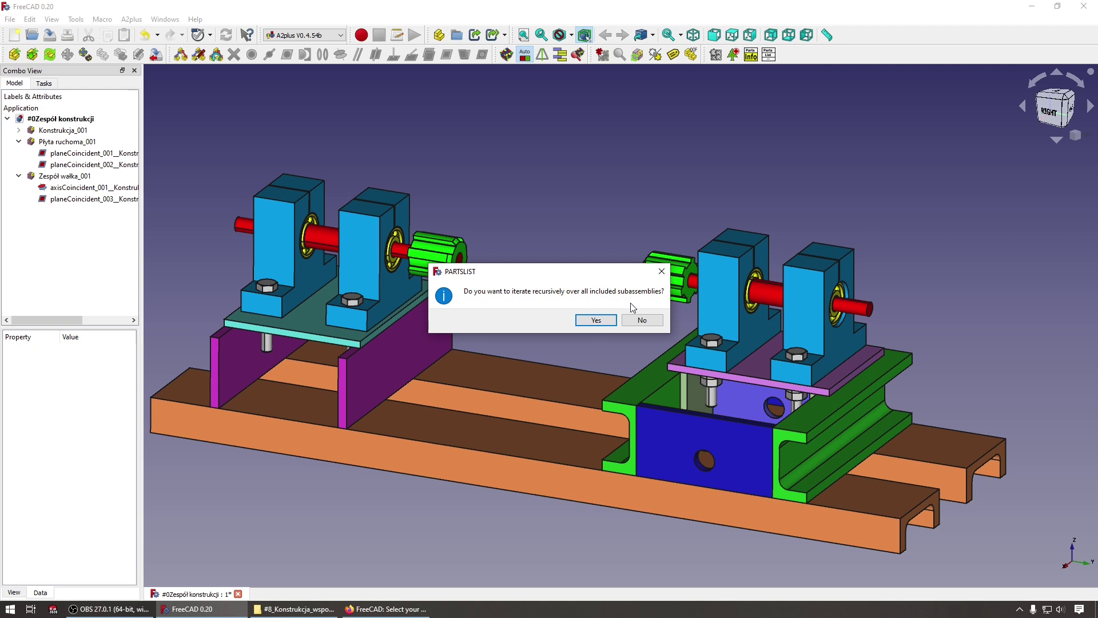
click(630, 322)
double_click(62, 211)
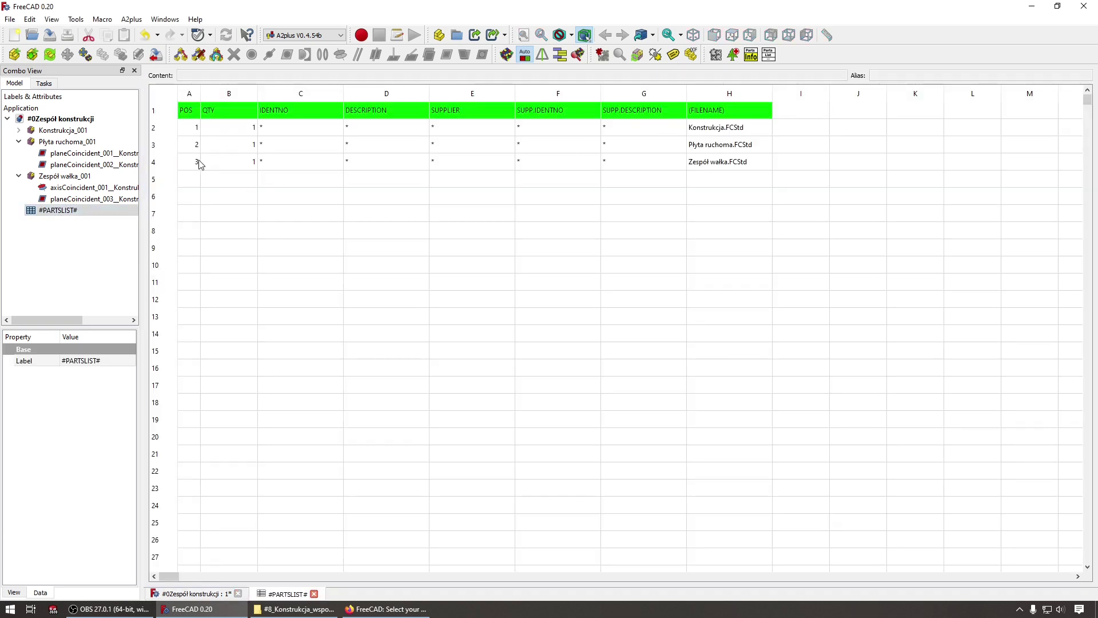
click(19, 141)
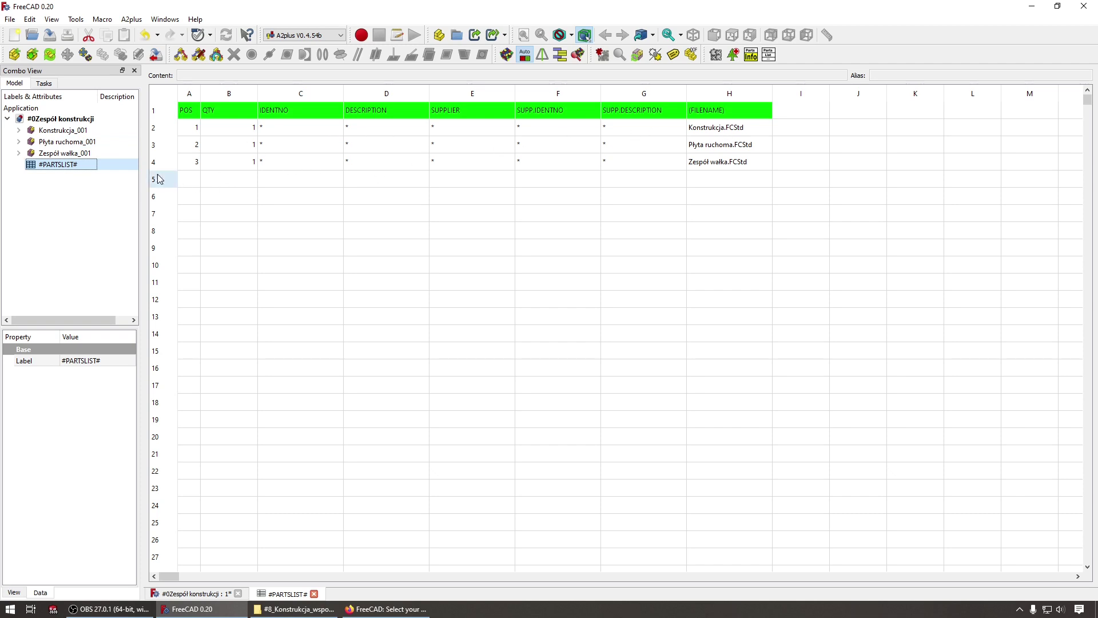
right_click(61, 168)
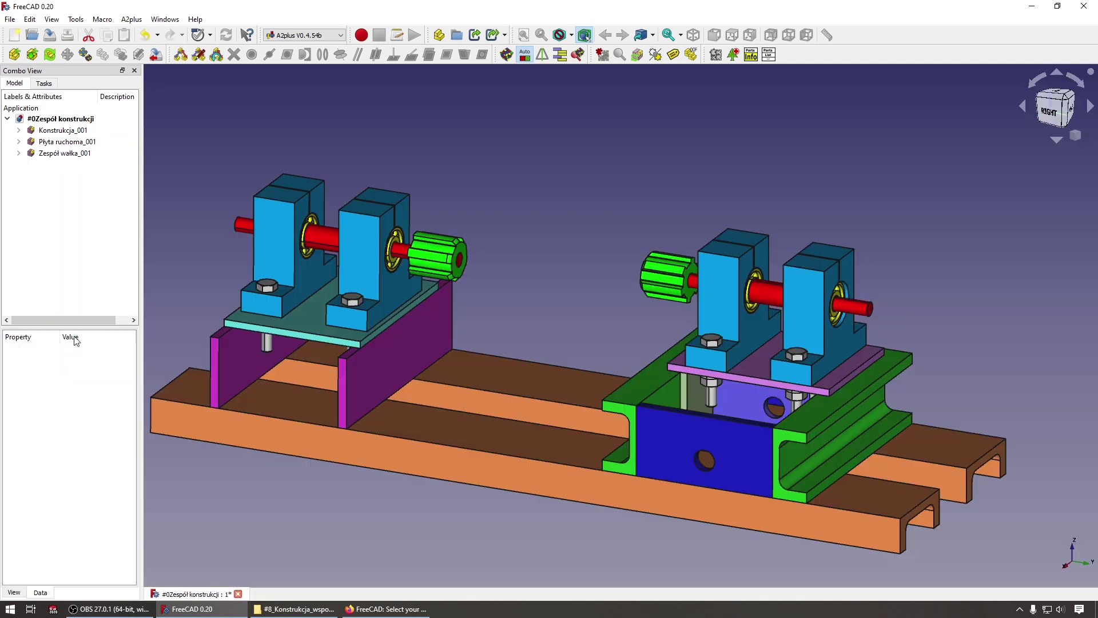
click(90, 330)
click(768, 55)
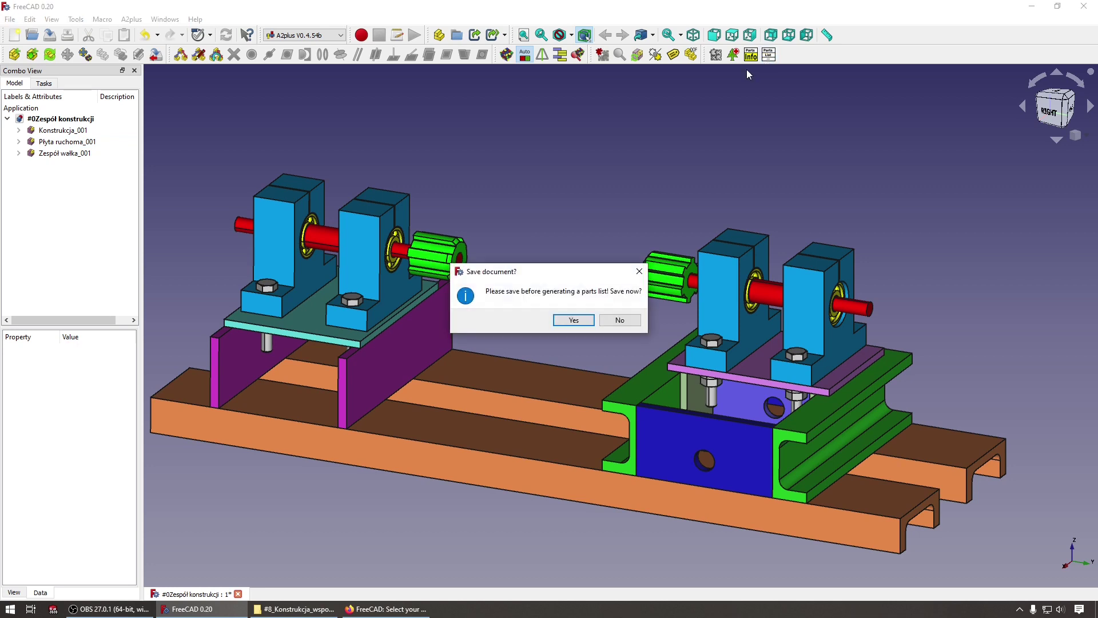
click(560, 322)
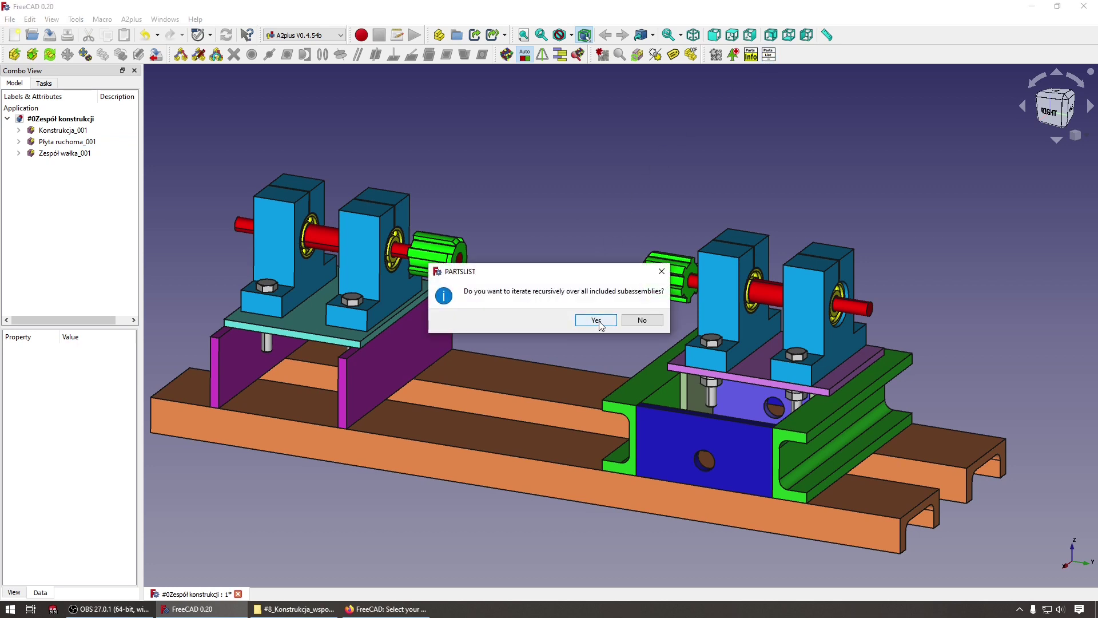
click(596, 321)
double_click(57, 165)
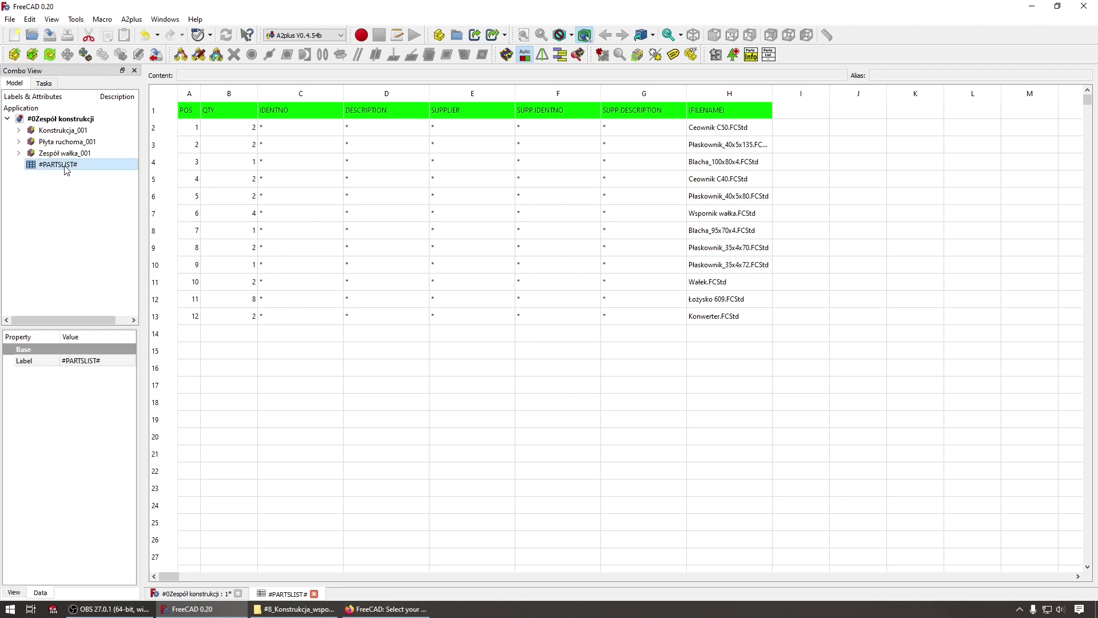
click(303, 35)
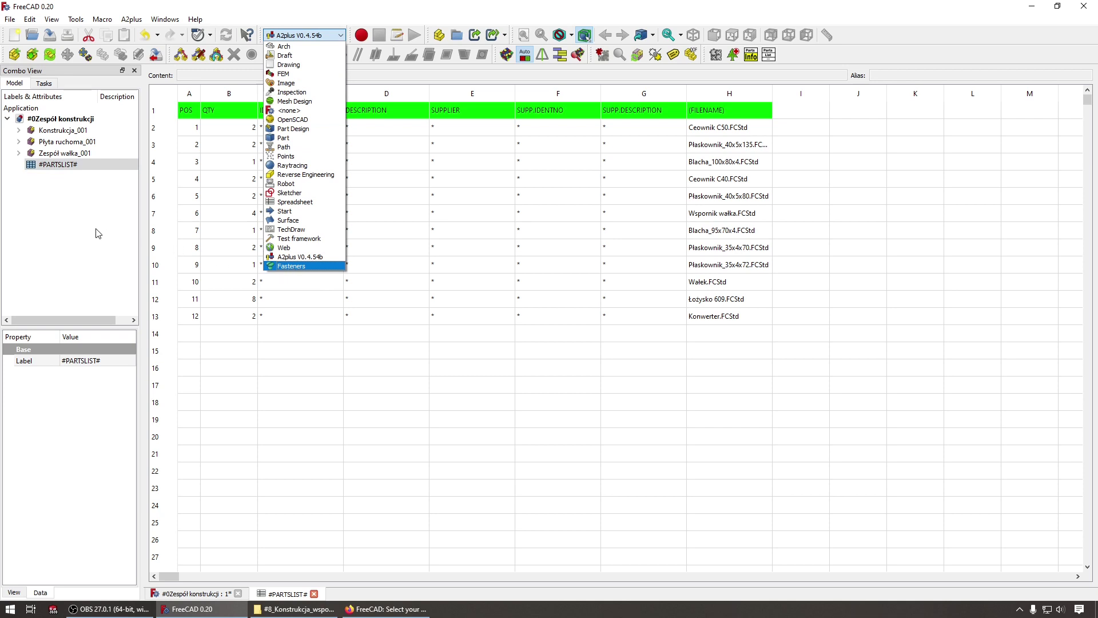
click(76, 209)
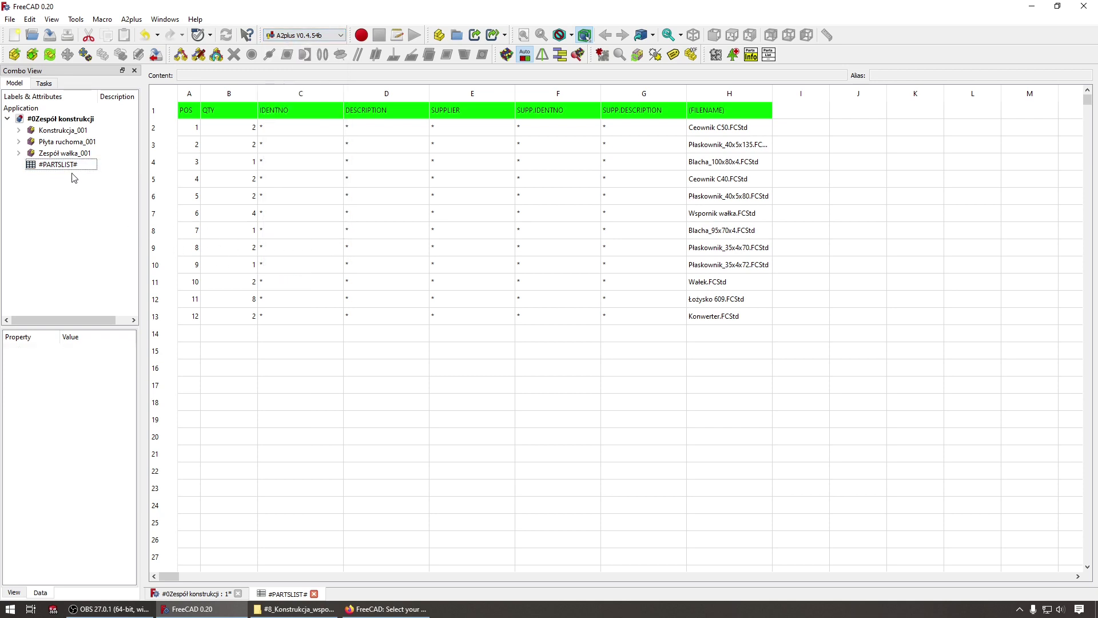
right_click(64, 172)
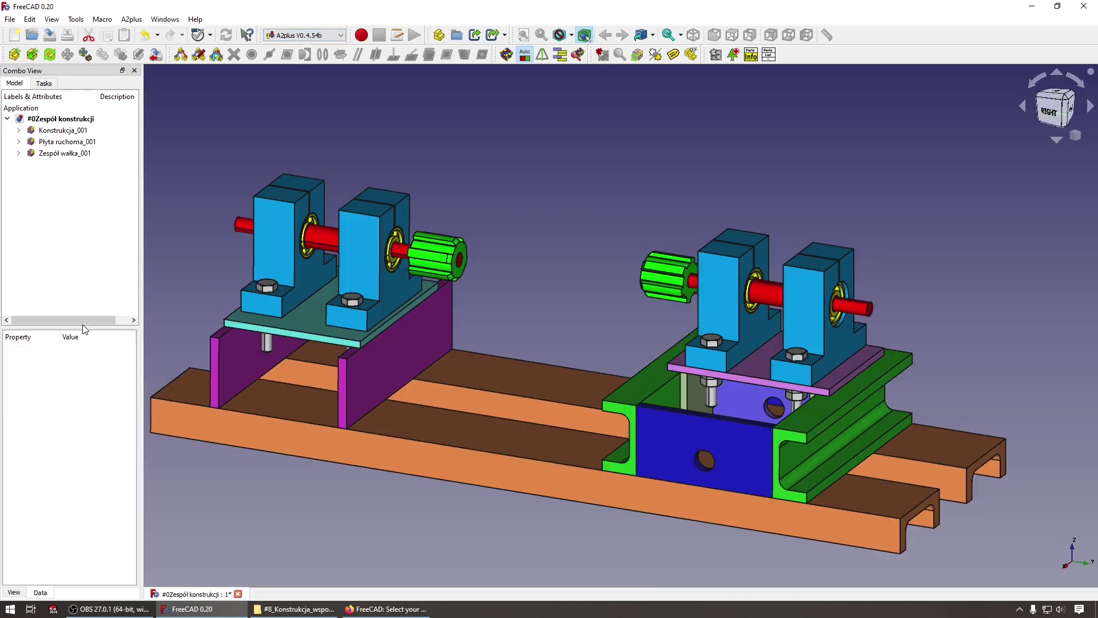
click(85, 330)
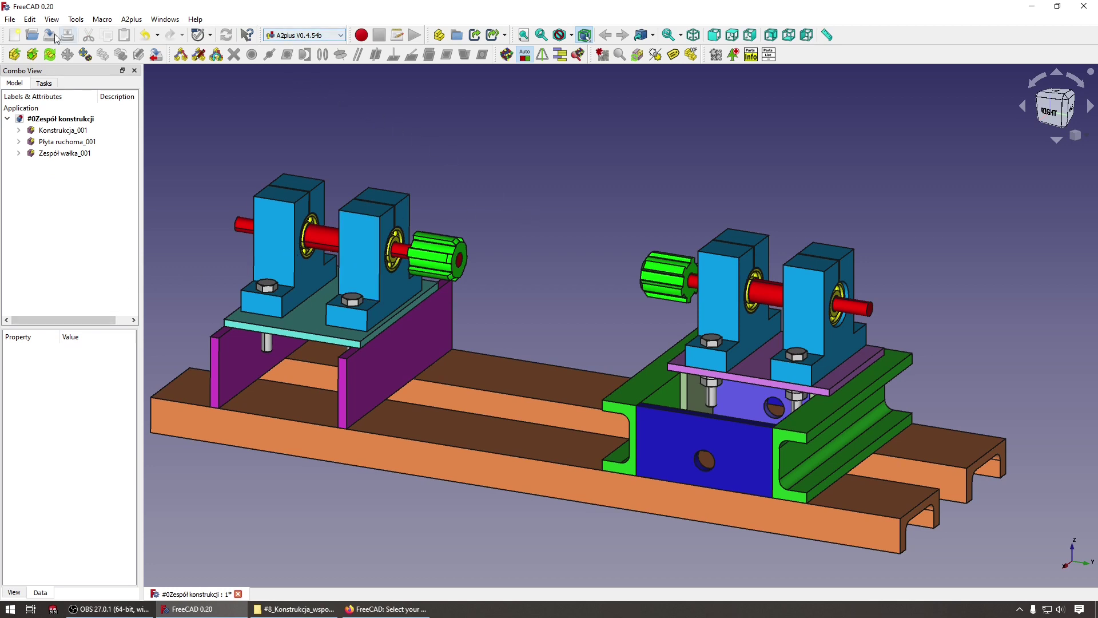
In a new document, insert a Fasteners hex-head M6 screw with length 35
click(10, 40)
click(303, 35)
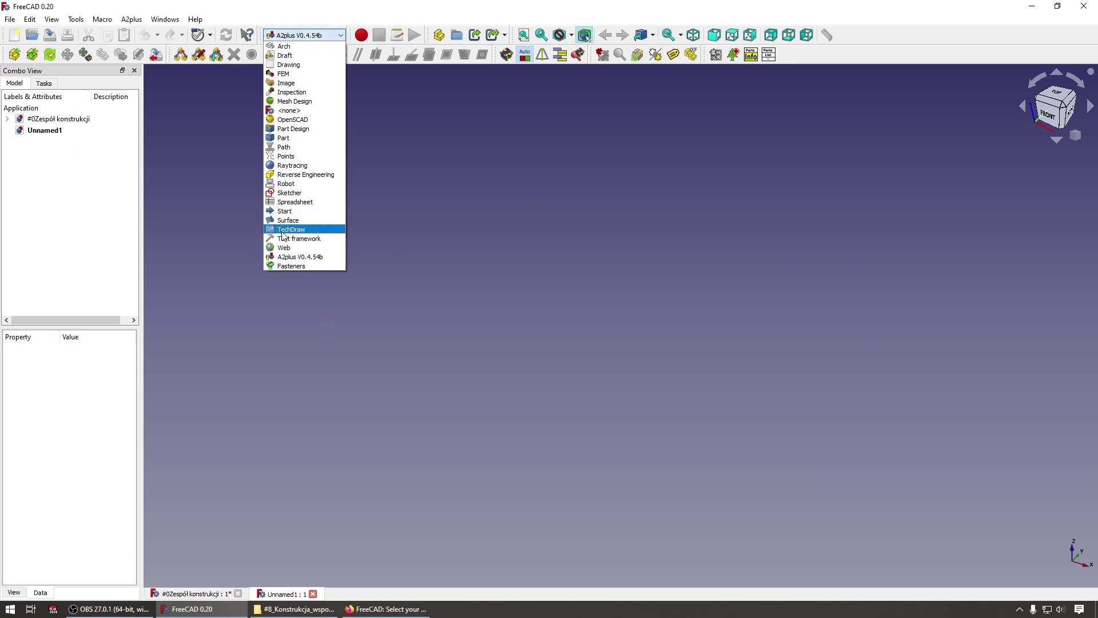
click(284, 264)
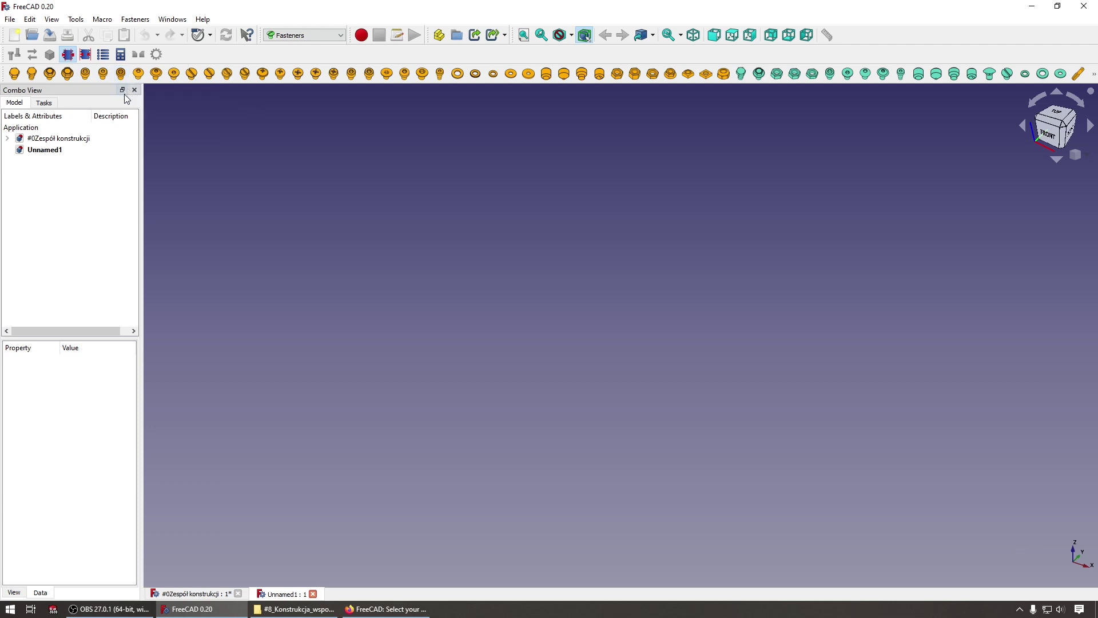
click(14, 74)
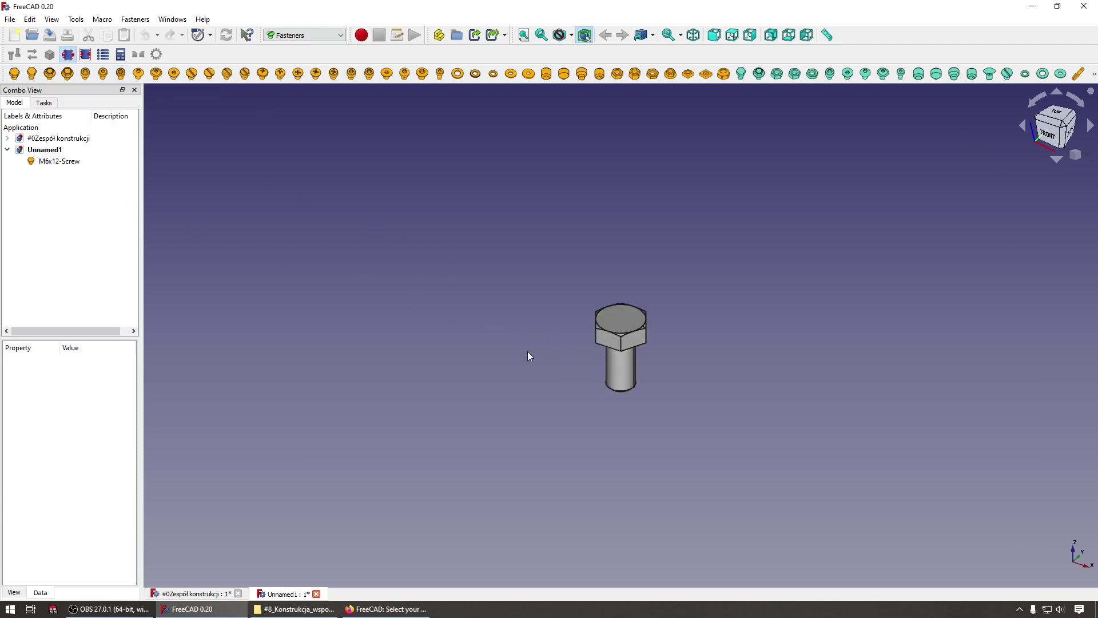
click(62, 162)
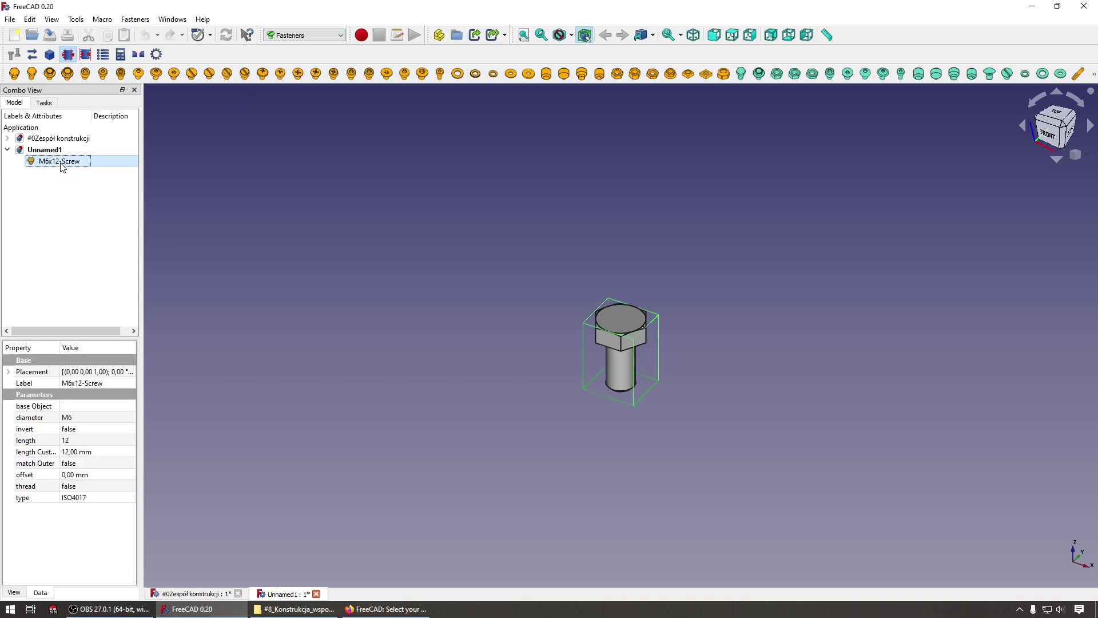
click(100, 418)
click(100, 441)
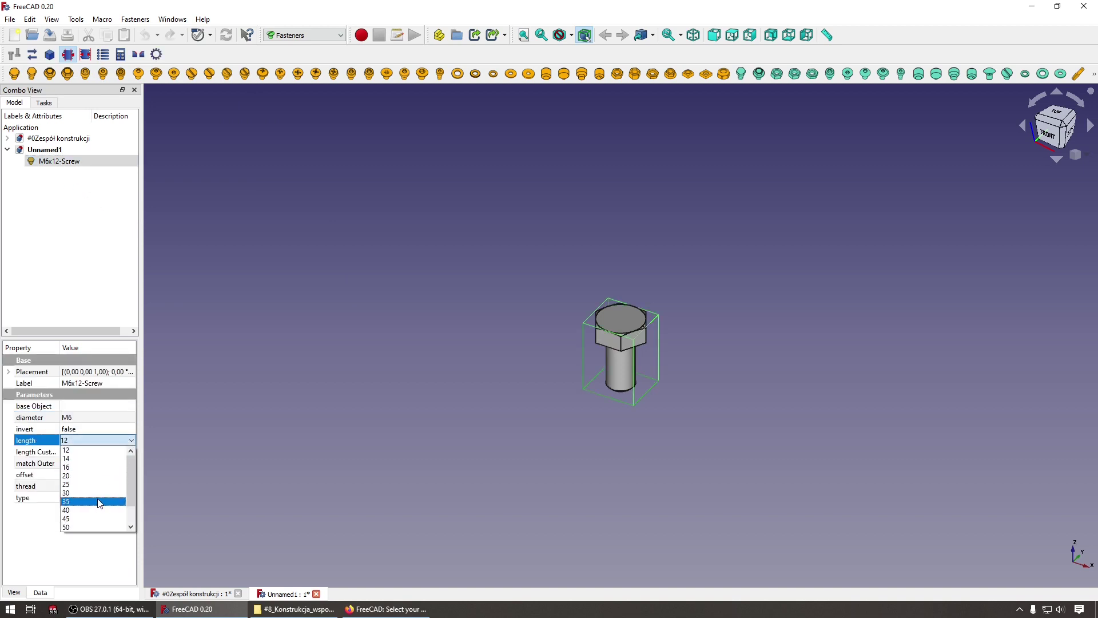
click(86, 498)
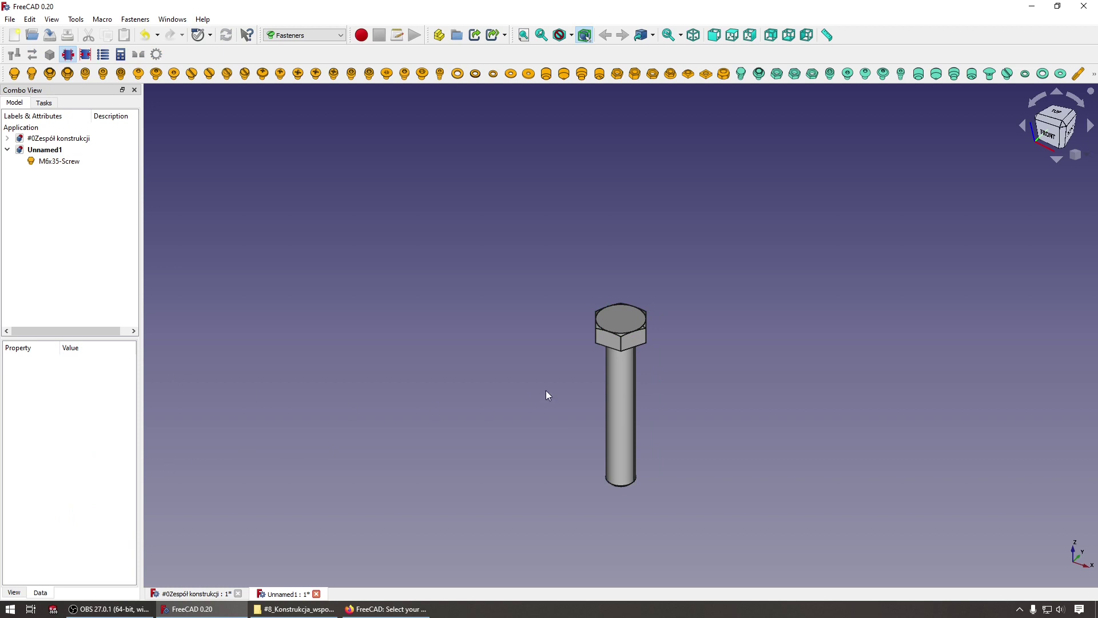
Turn on the M6x35 screw's modelled thread and view it isometrically
click(613, 376)
click(91, 487)
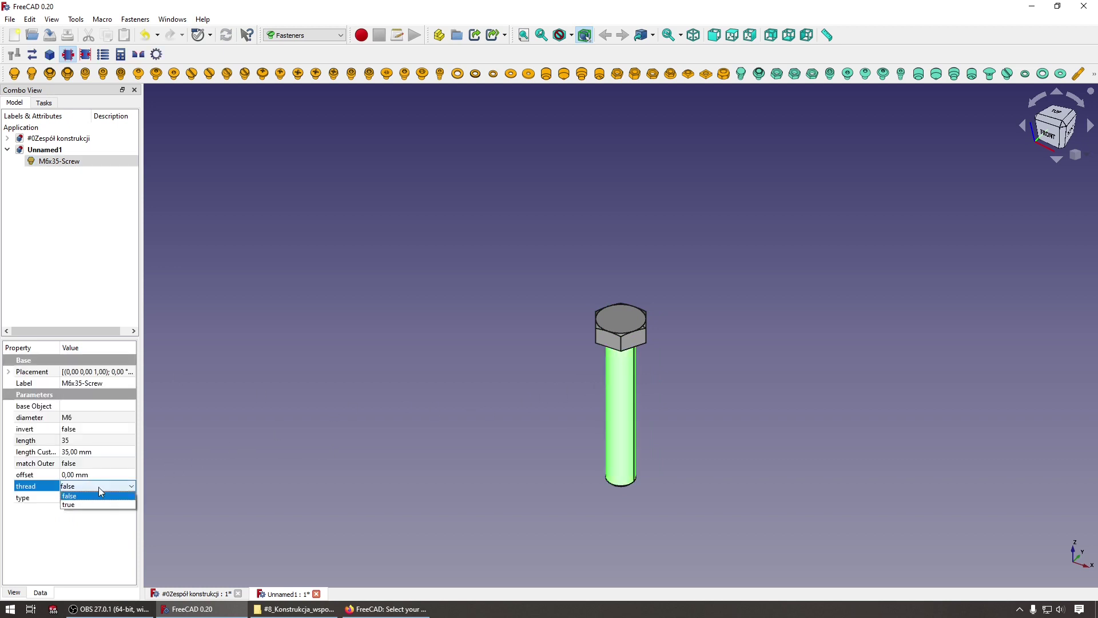
click(86, 497)
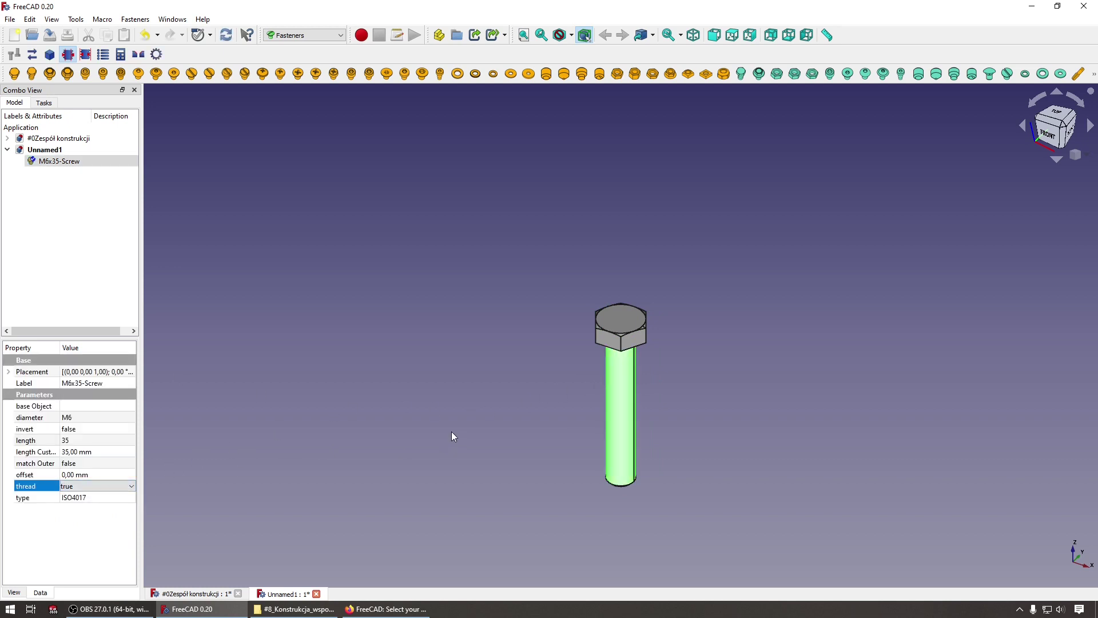
middle_drag(454, 423, 309, 383)
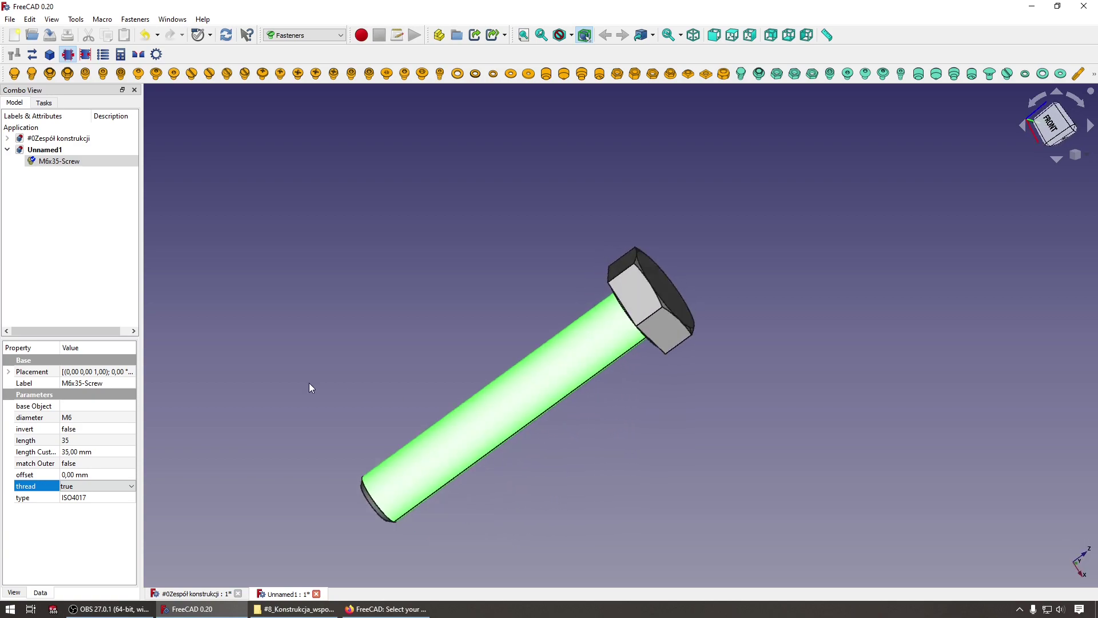
click(314, 367)
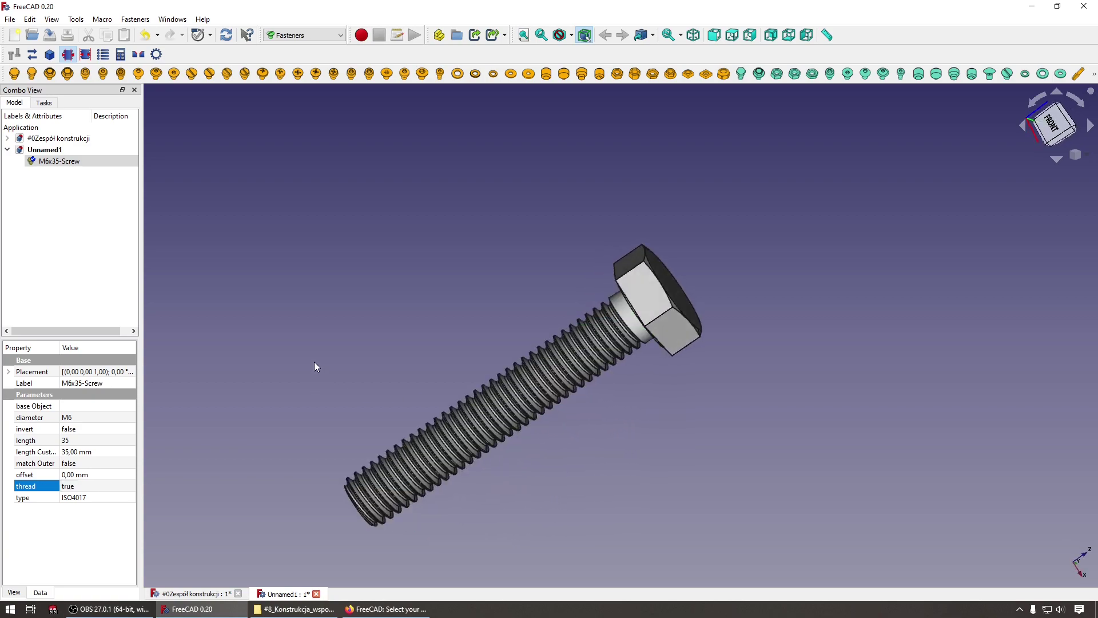
key(1)
key(0)
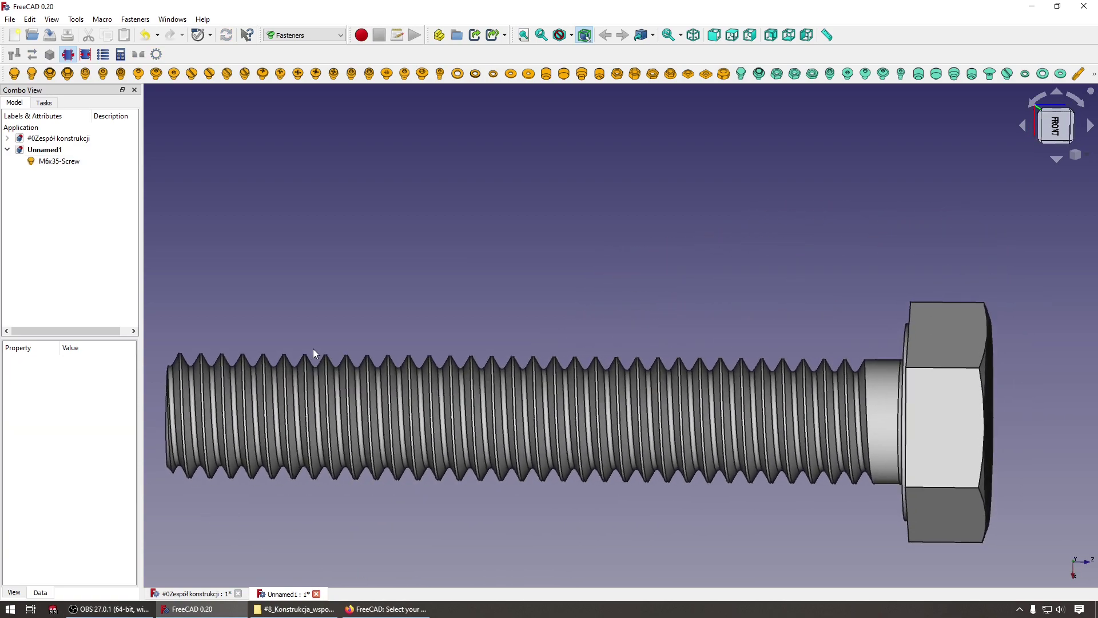
Save the screw as Sruba in the #8_Konstrukcja_wsporcza folder and return to the assembly
click(50, 36)
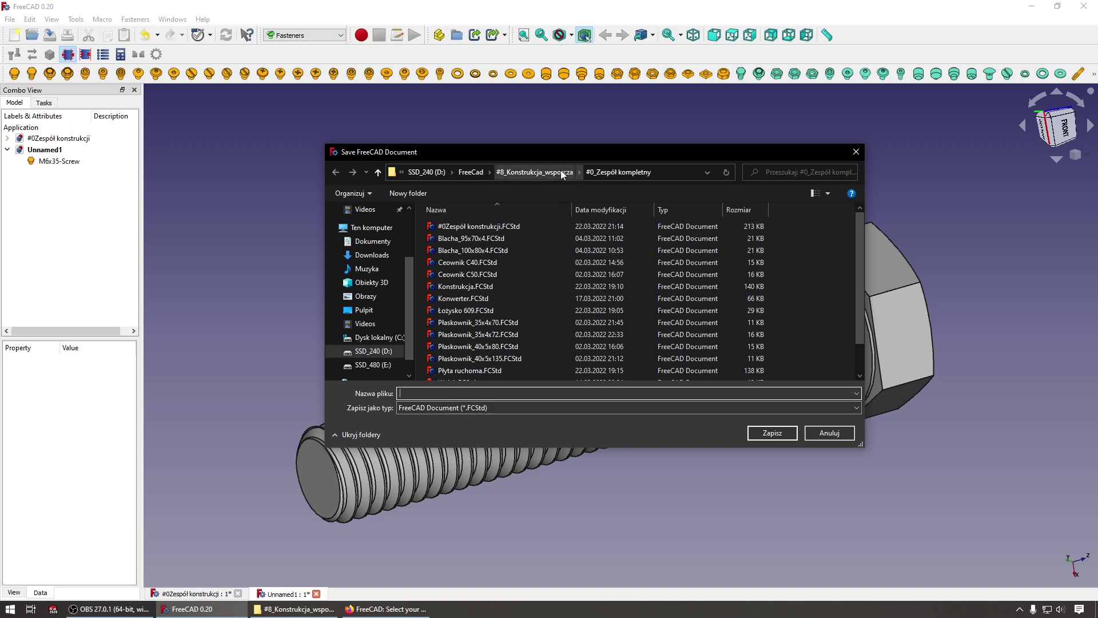
click(552, 176)
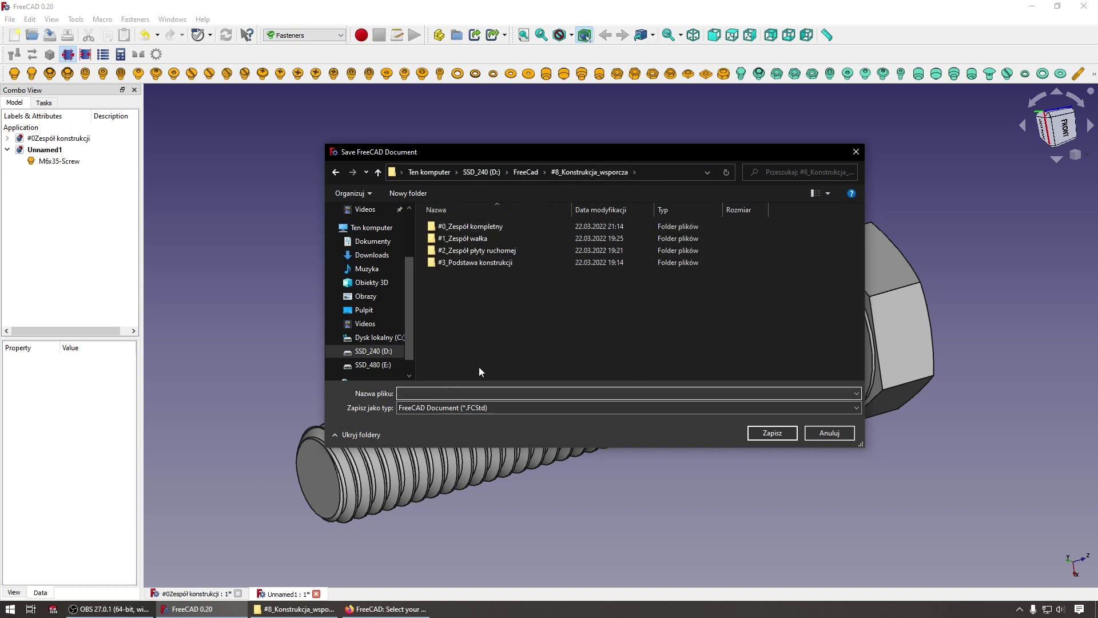
text(Sruba)
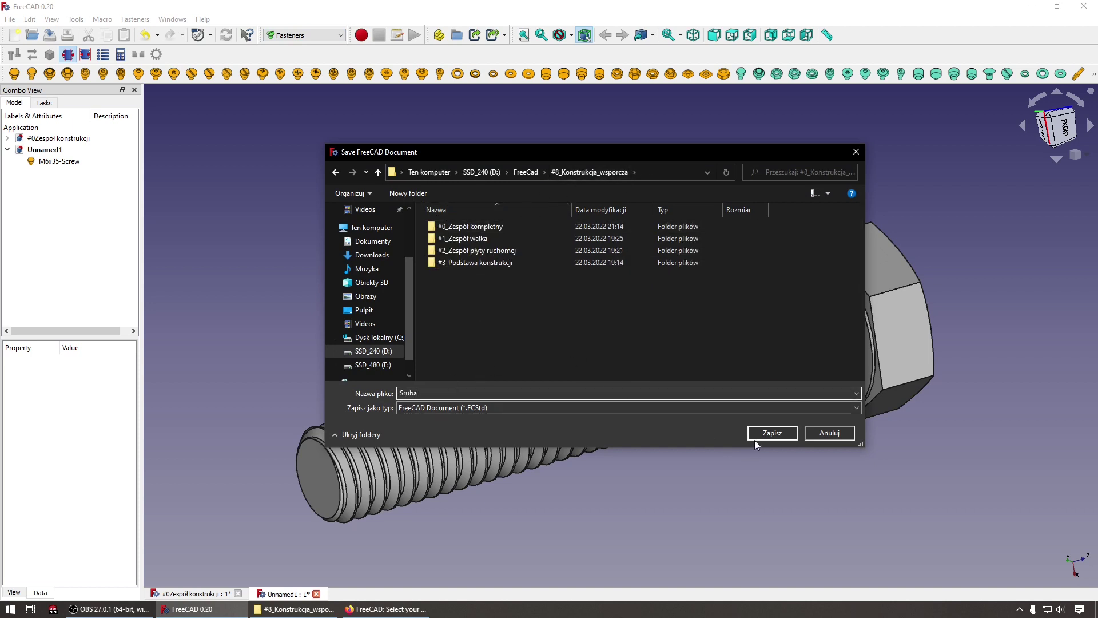
click(770, 435)
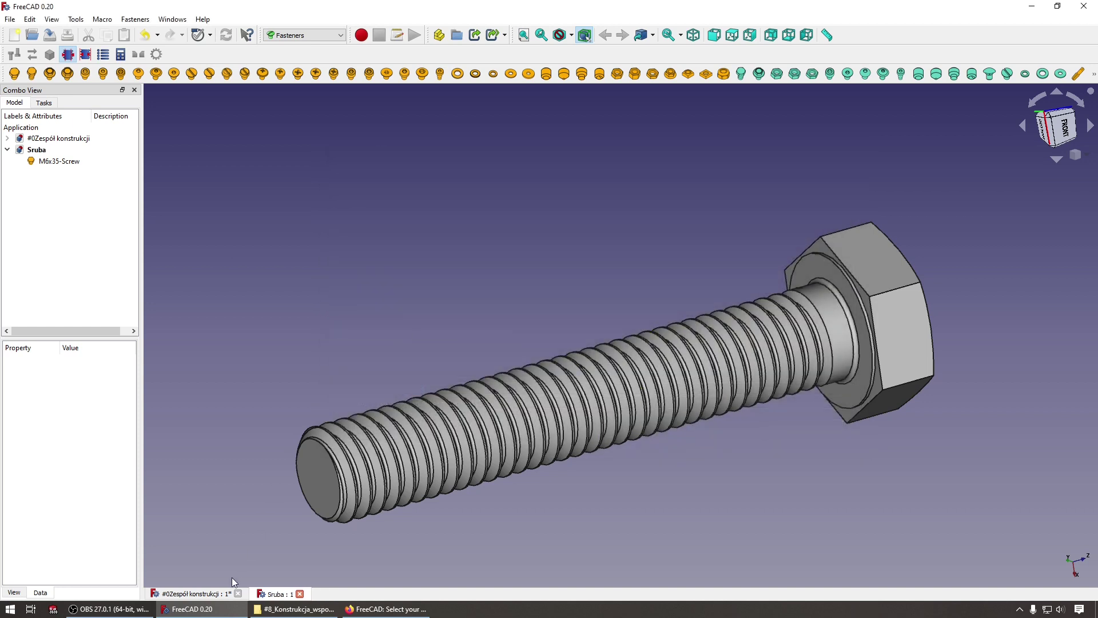
click(220, 590)
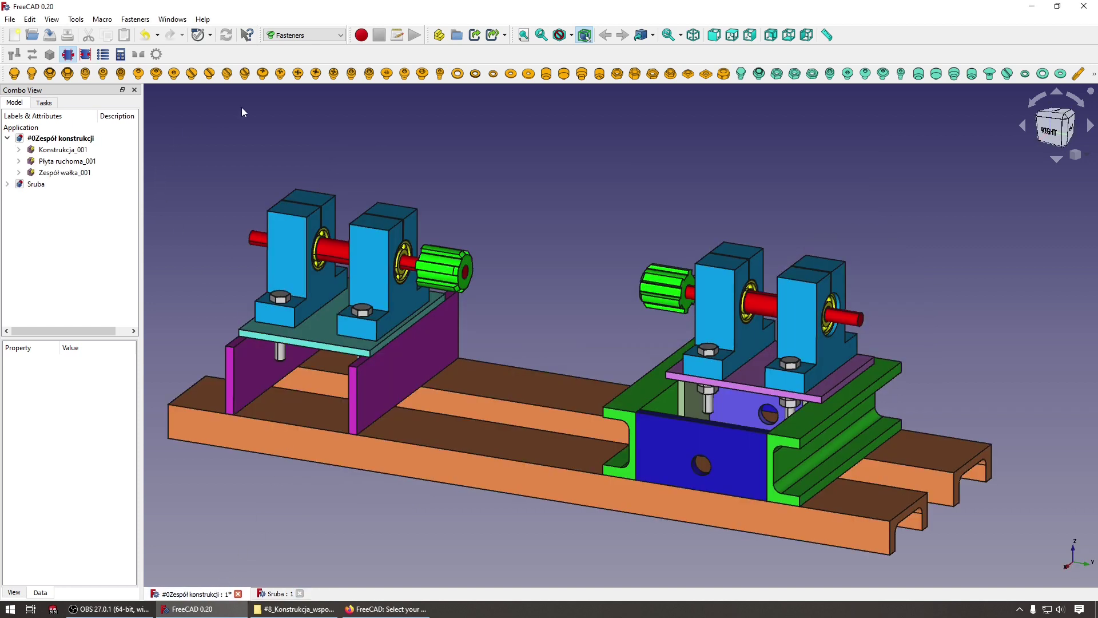
Import Sruba.FCStd into the assembly with A2plus and place the bolt
click(295, 35)
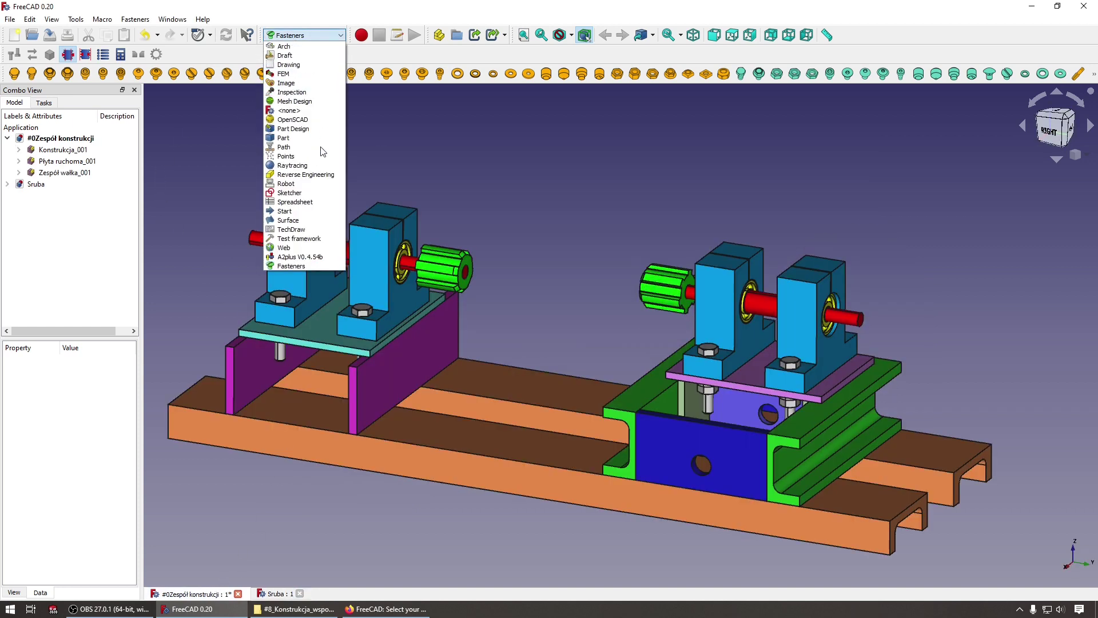
click(303, 256)
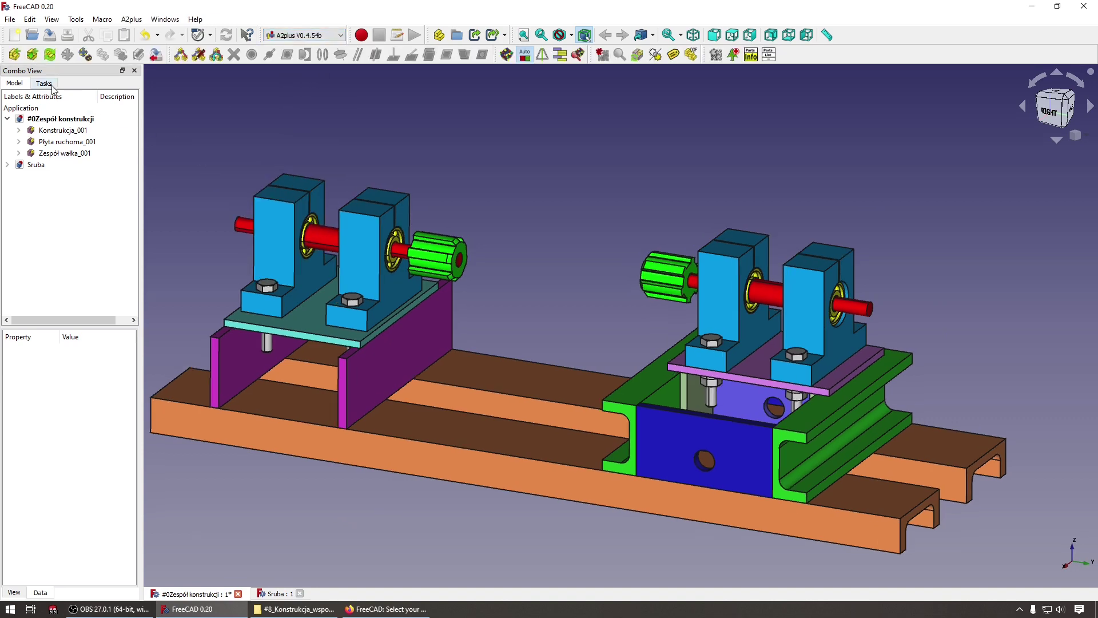
click(33, 55)
click(458, 275)
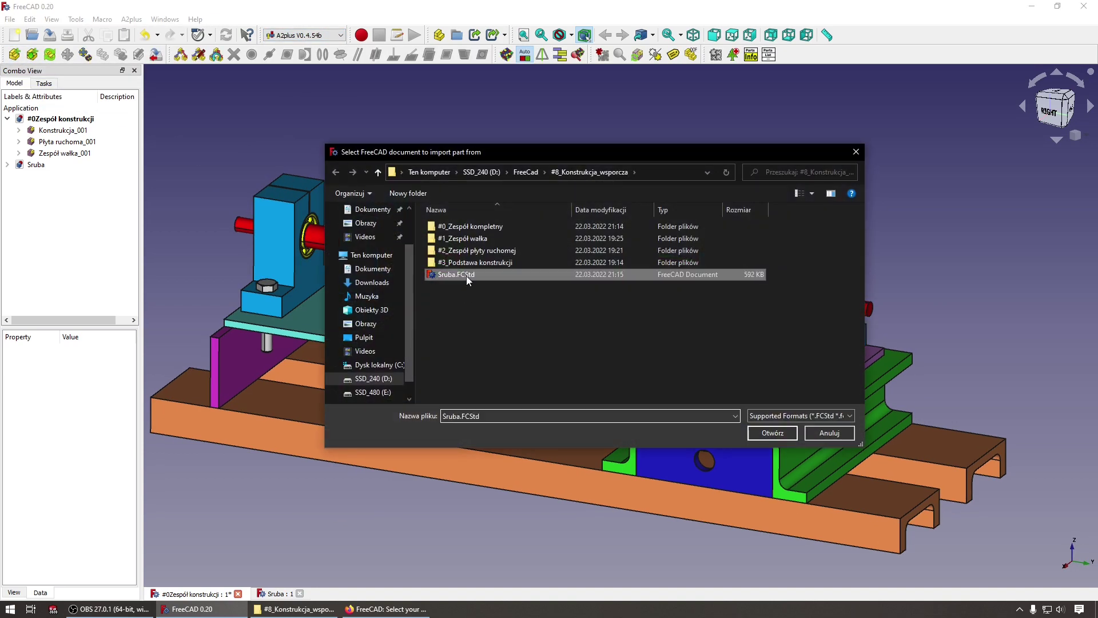
click(775, 433)
click(589, 310)
click(606, 320)
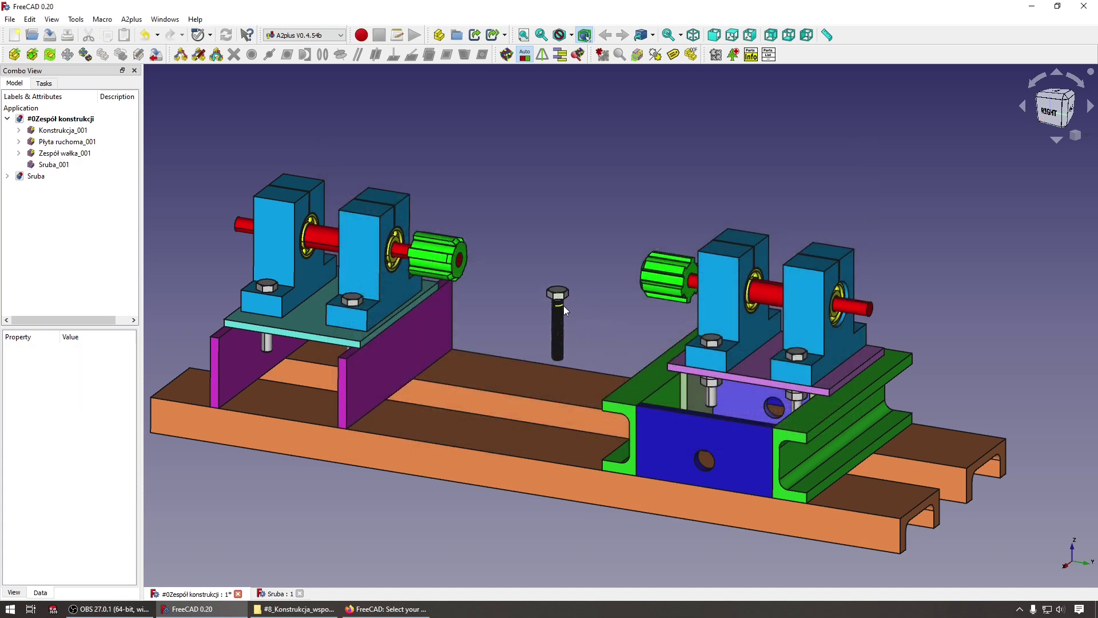
Make the bolt's neck coaxial with the blue plate's round hole
scroll(561, 312, down, 5)
scroll(561, 312, up, 10)
scroll(561, 311, up, 5)
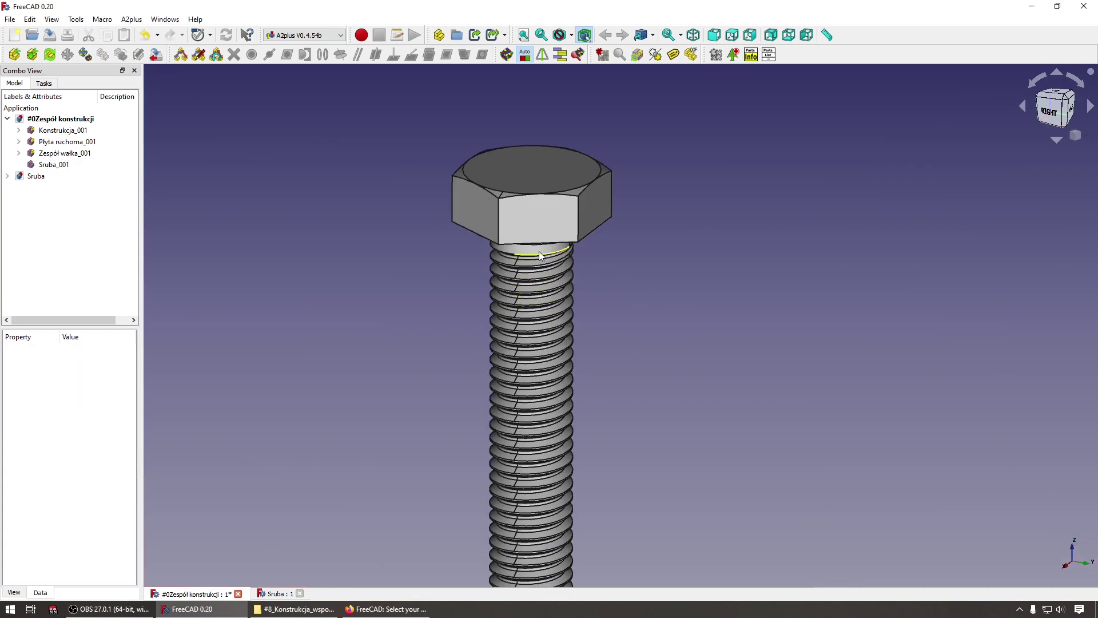
mouse_move(539, 252)
middle_down()
mouse_move(554, 290)
mouse_move(564, 262)
middle_up()
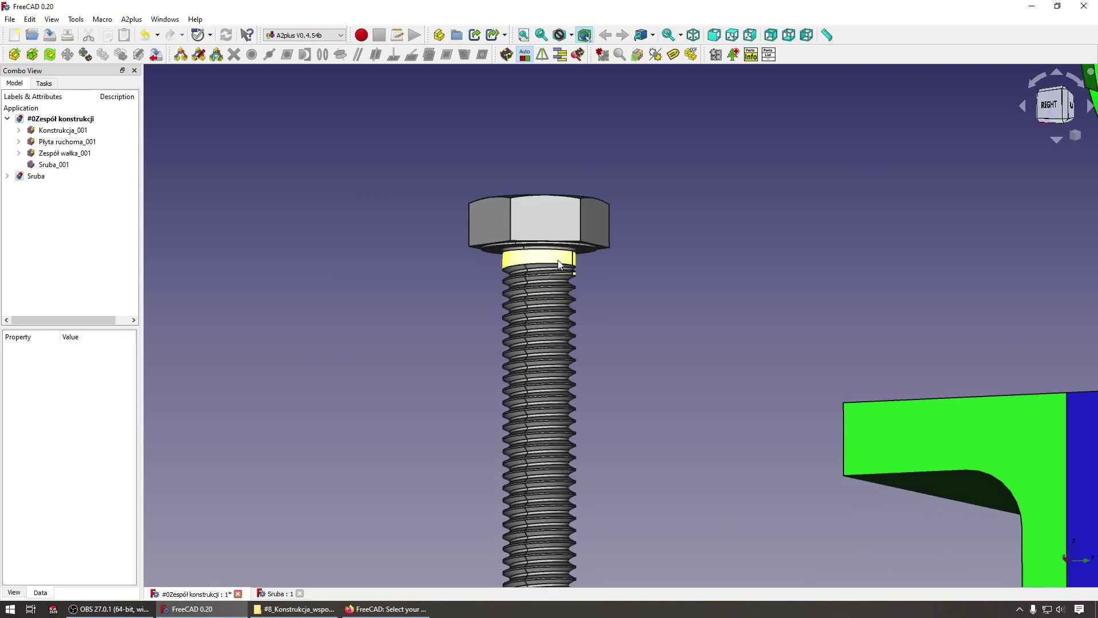
click(537, 257)
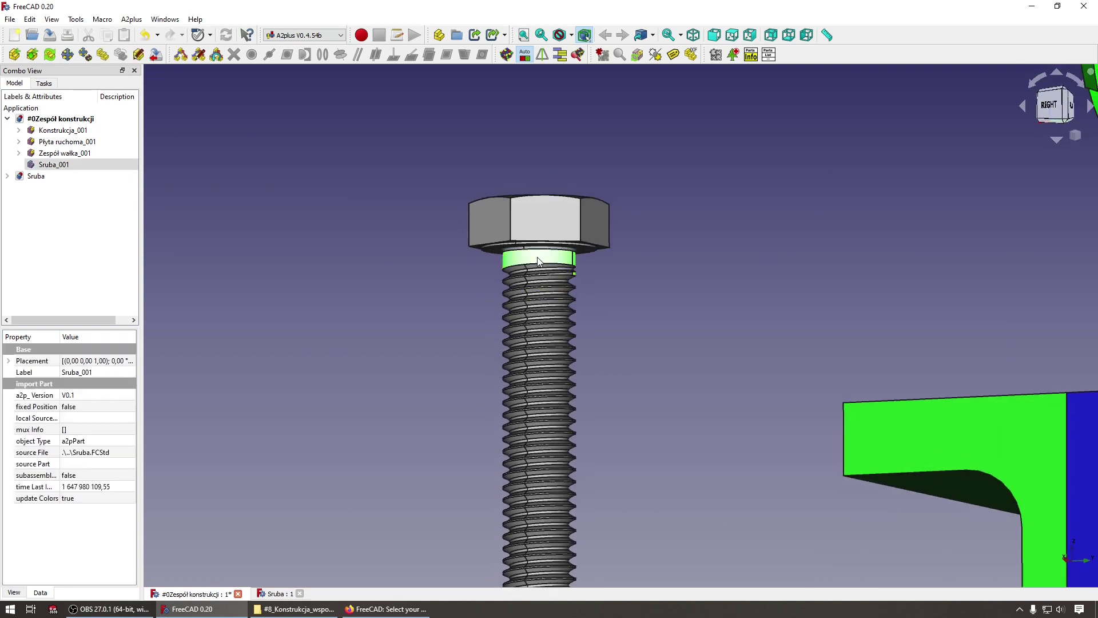
scroll(456, 208, down, 5)
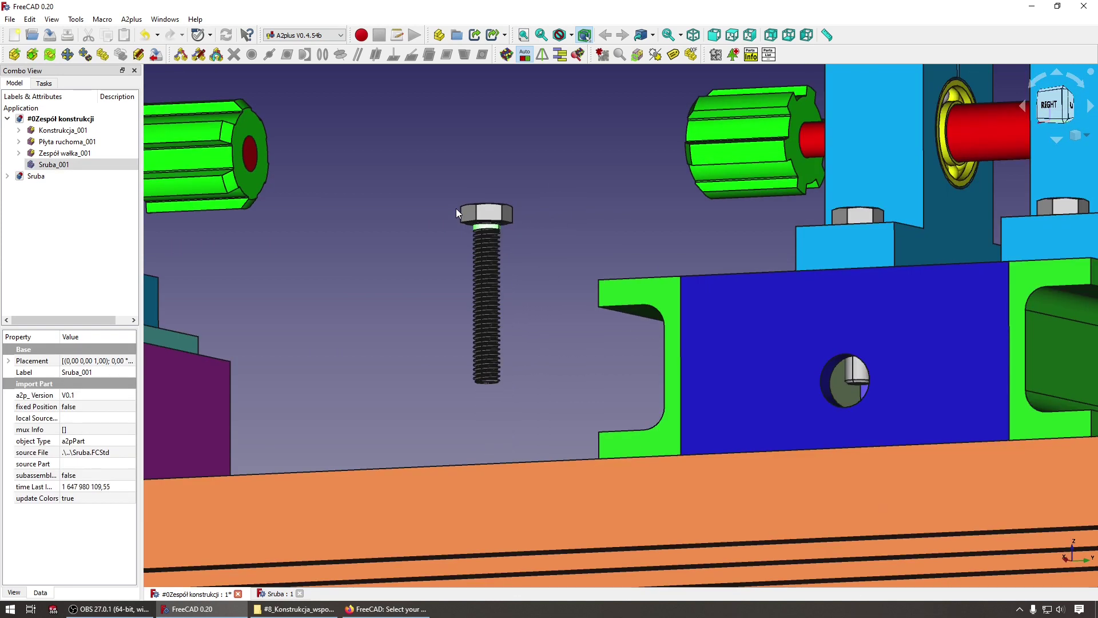
scroll(455, 208, up, 3)
scroll(486, 183, down, 5)
scroll(572, 246, up, 3)
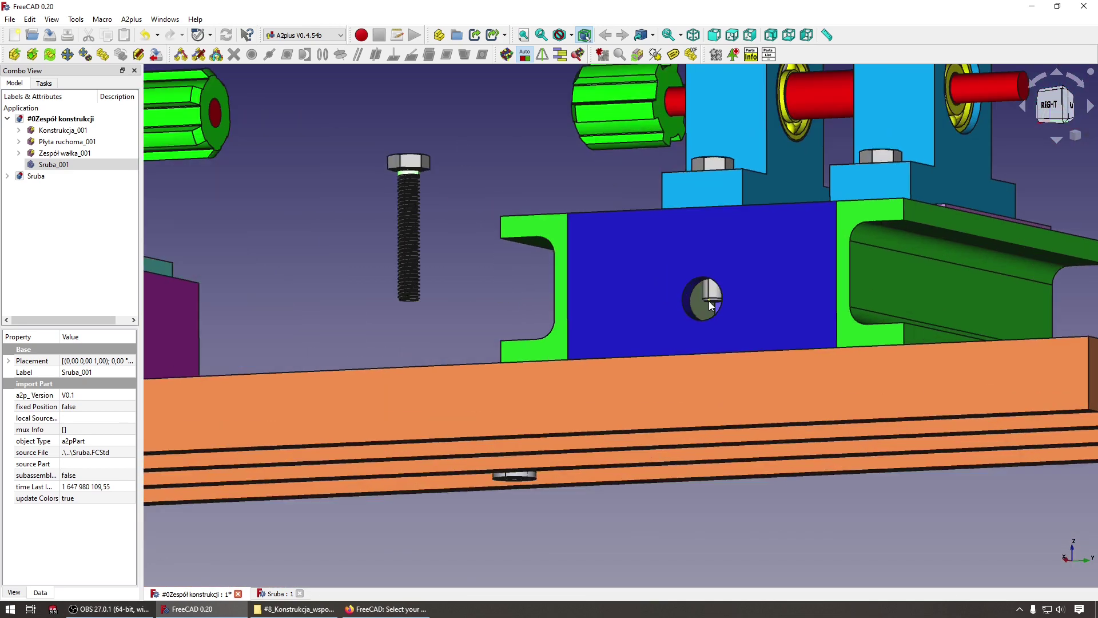
scroll(629, 276, up, 5)
scroll(626, 276, down, 3)
scroll(405, 135, down, 2)
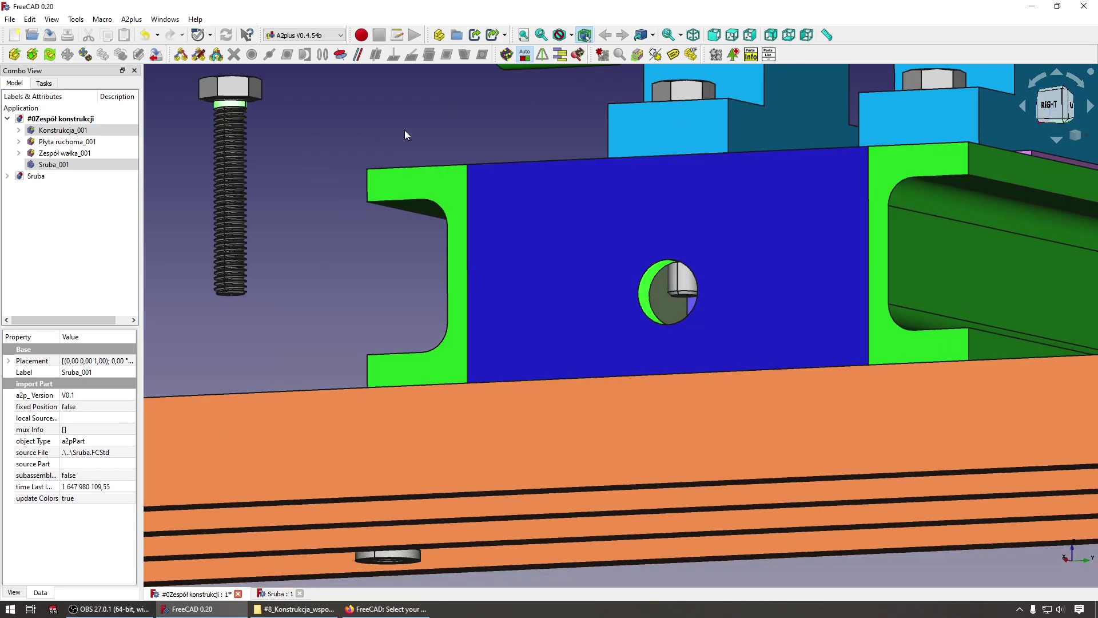
click(341, 55)
click(296, 252)
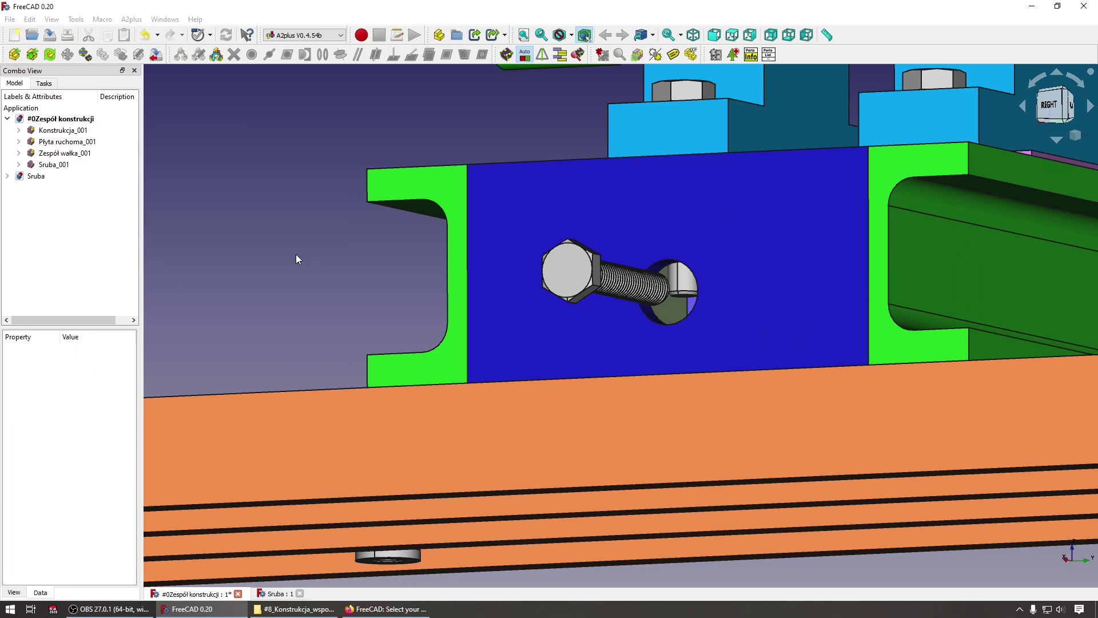
scroll(326, 264, down, 5)
mouse_move(376, 273)
middle_down()
mouse_move(477, 239)
mouse_move(654, 112)
mouse_move(725, 107)
middle_up()
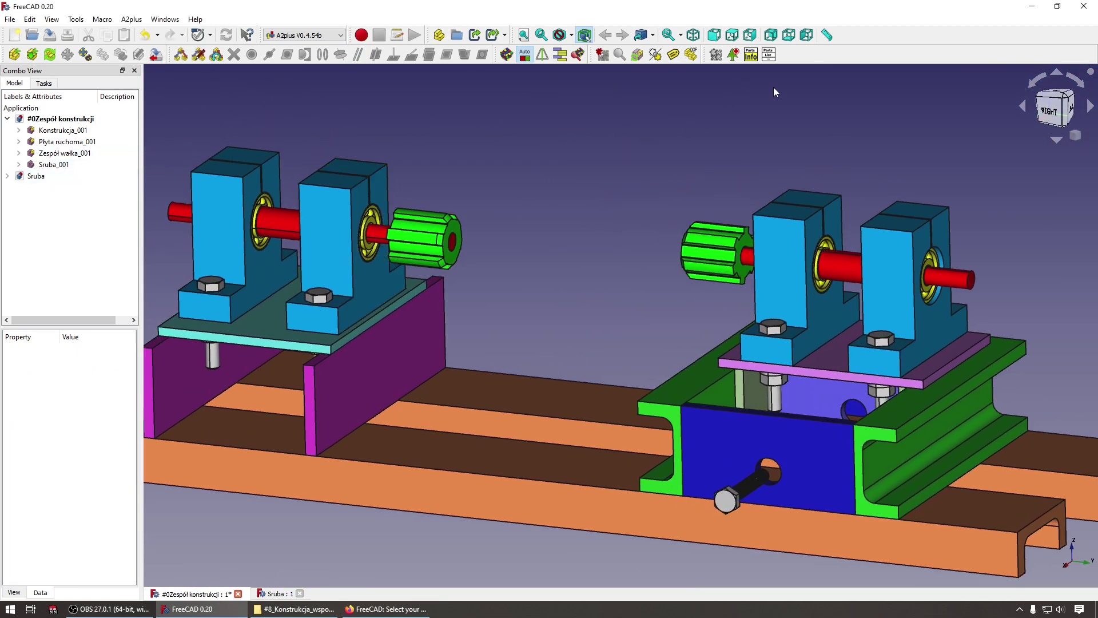
Save and generate the #PARTSLIST# with subassemblies, checking the Sruba.FCStd entry
click(766, 57)
click(571, 319)
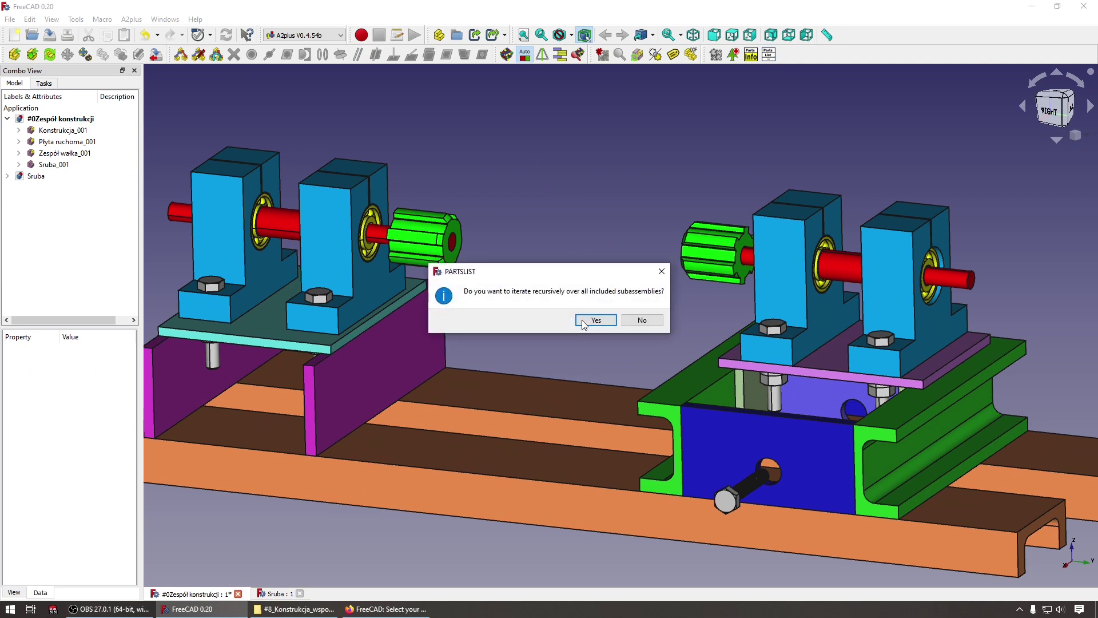
click(583, 319)
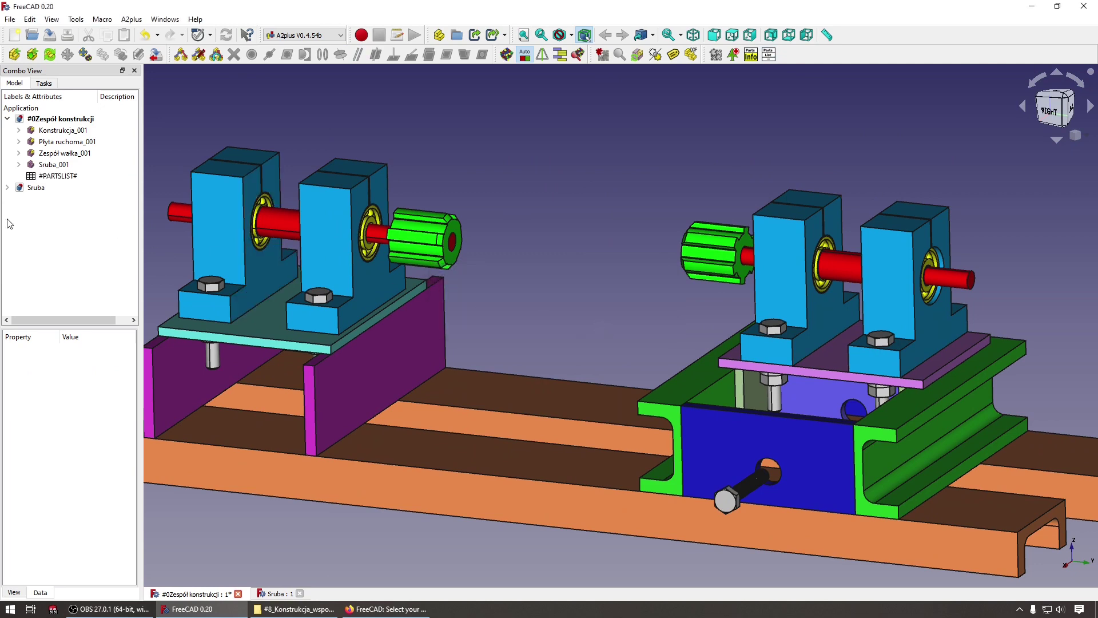
double_click(63, 176)
click(694, 336)
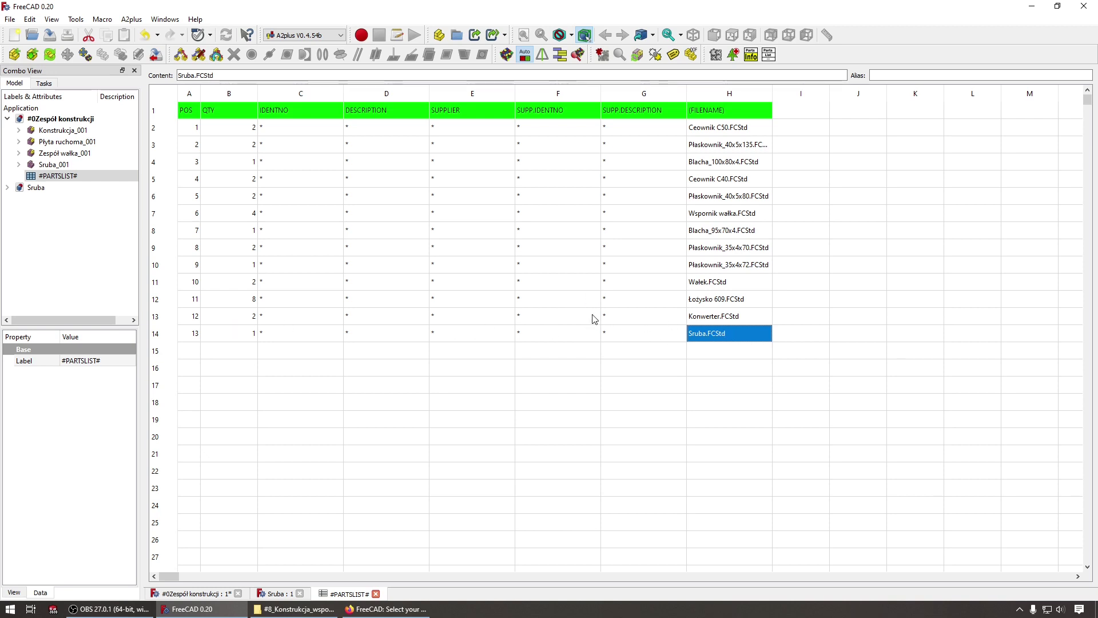
click(277, 593)
click(209, 594)
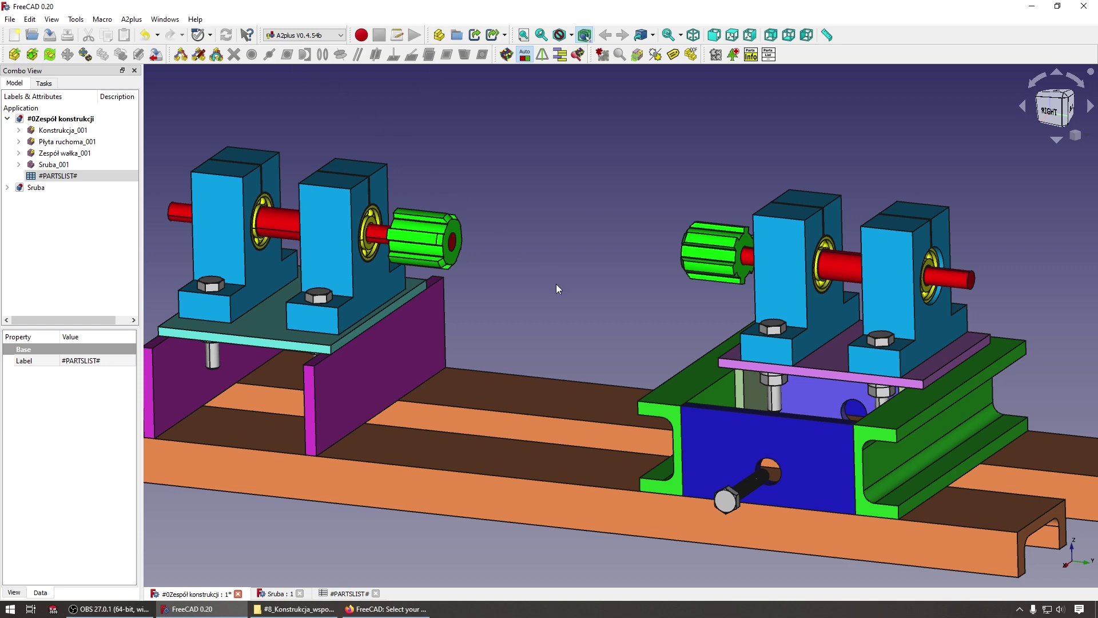
scroll(530, 295, down, 2)
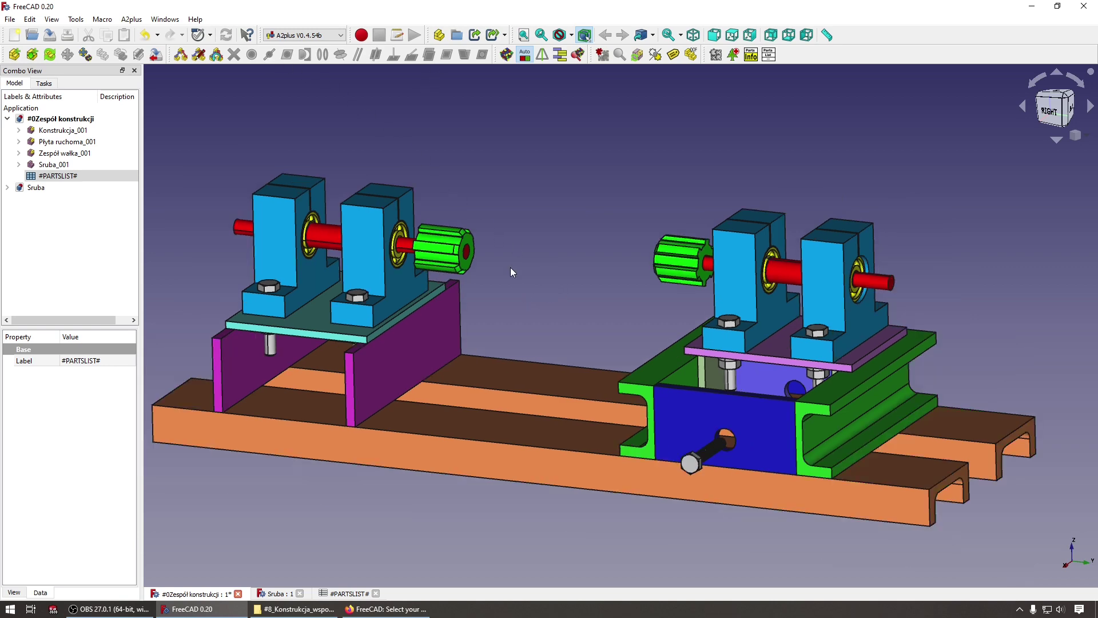
scroll(510, 266, up, 1)
scroll(510, 267, down, 2)
scroll(510, 266, up, 1)
click(584, 304)
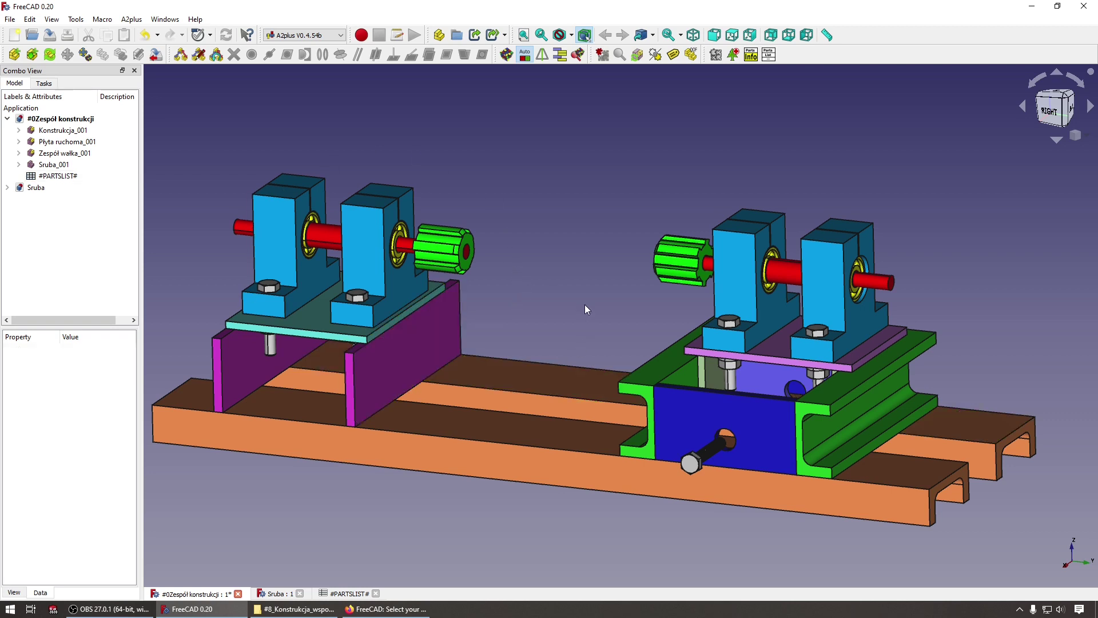
middle_drag(584, 303, 577, 254)
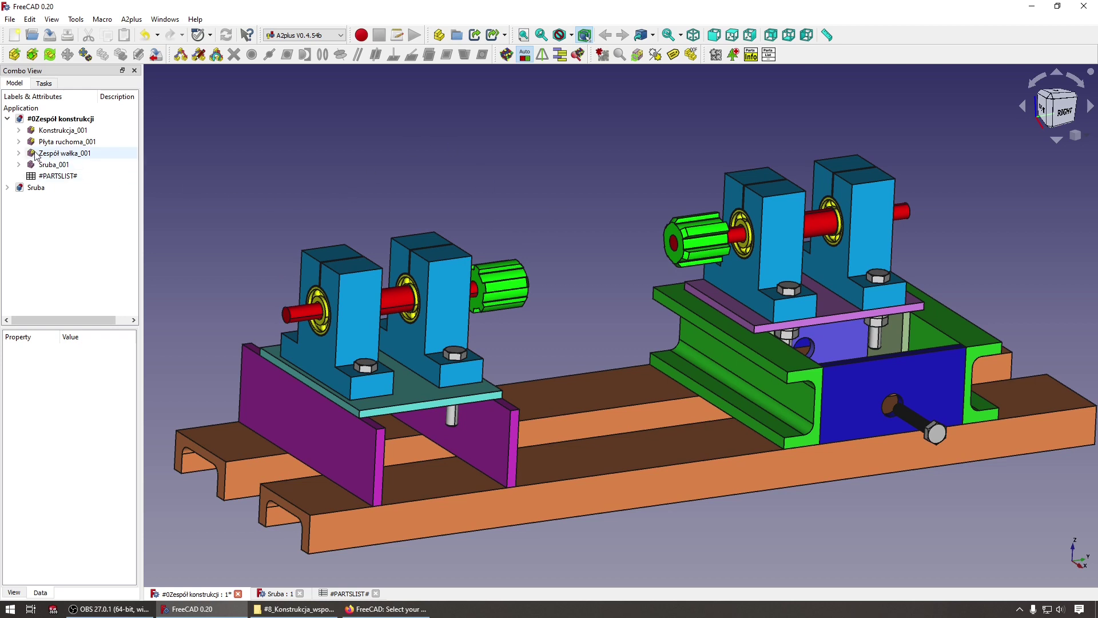
Expand Konstrukcja_001 and inspect its planeCoincident_002 constraint's properties
click(19, 130)
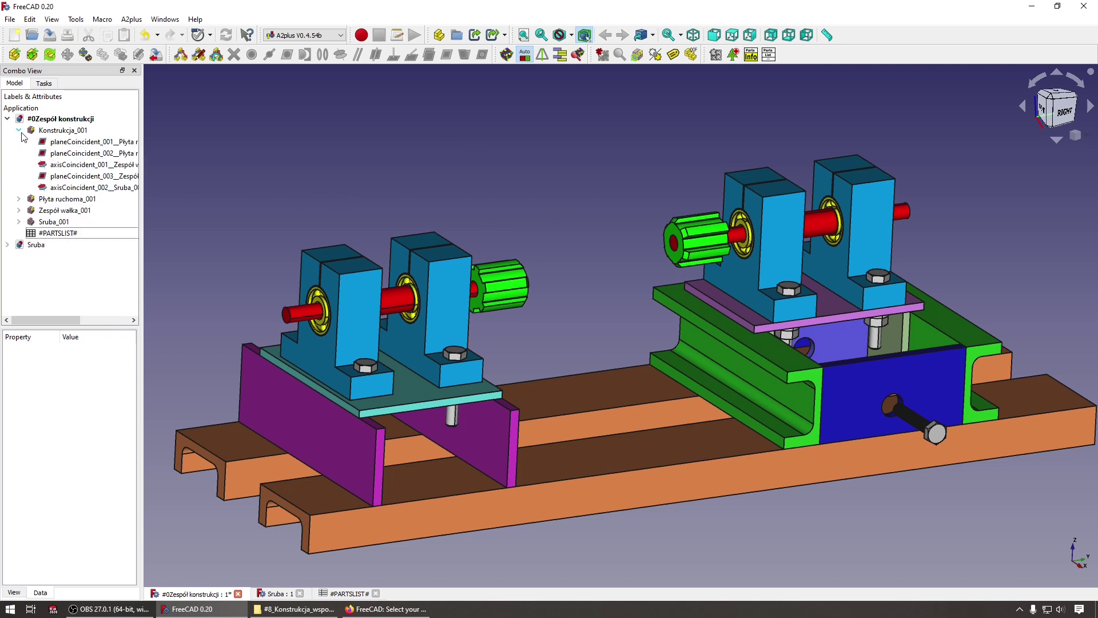
click(71, 152)
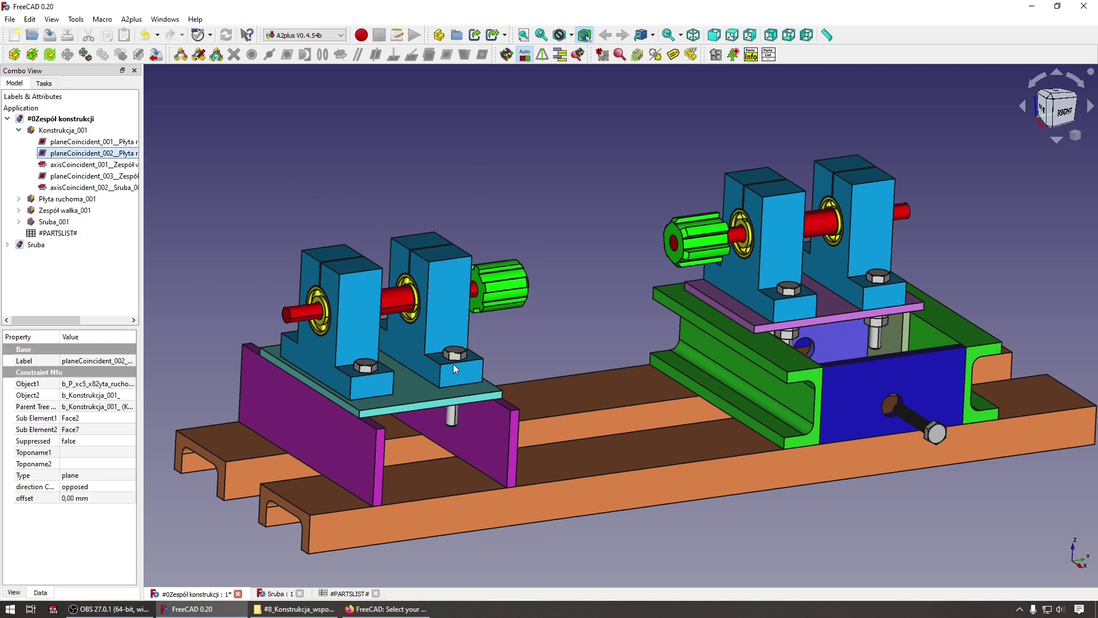
click(269, 217)
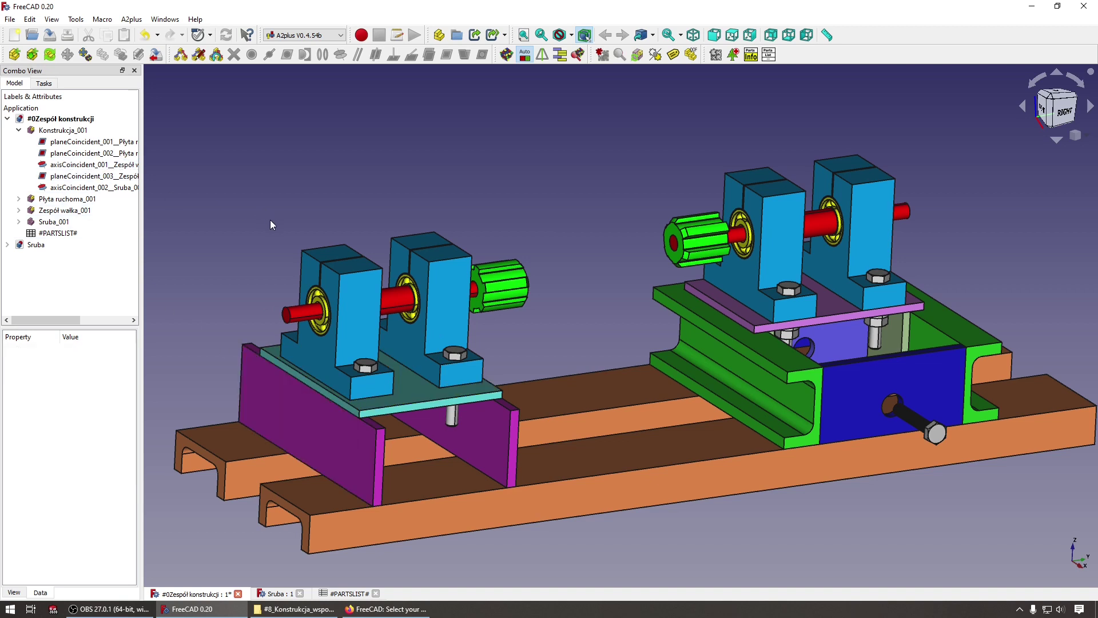